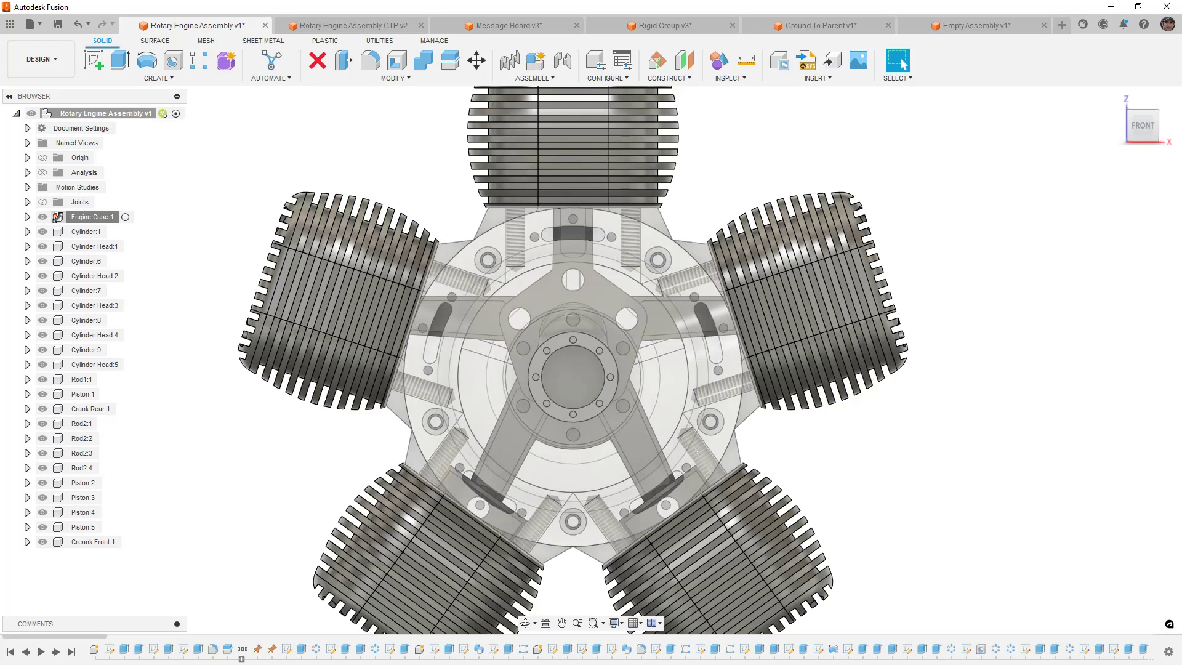
# Step: Turn the crank in the Rotary Engine Assembly GTP design to examine how the connected rods move
pyautogui.click(27, 217)
pyautogui.click(113, 275)
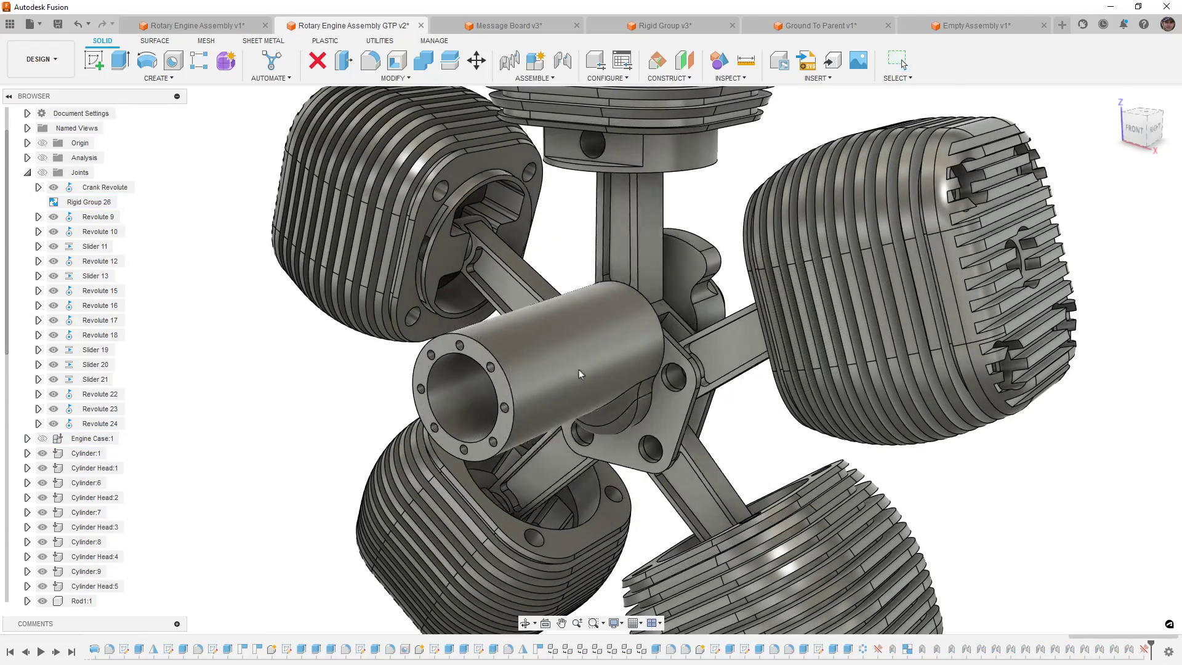
pyautogui.moveTo(578, 374); pyautogui.dragTo(319, 280)
pyautogui.press('F6')
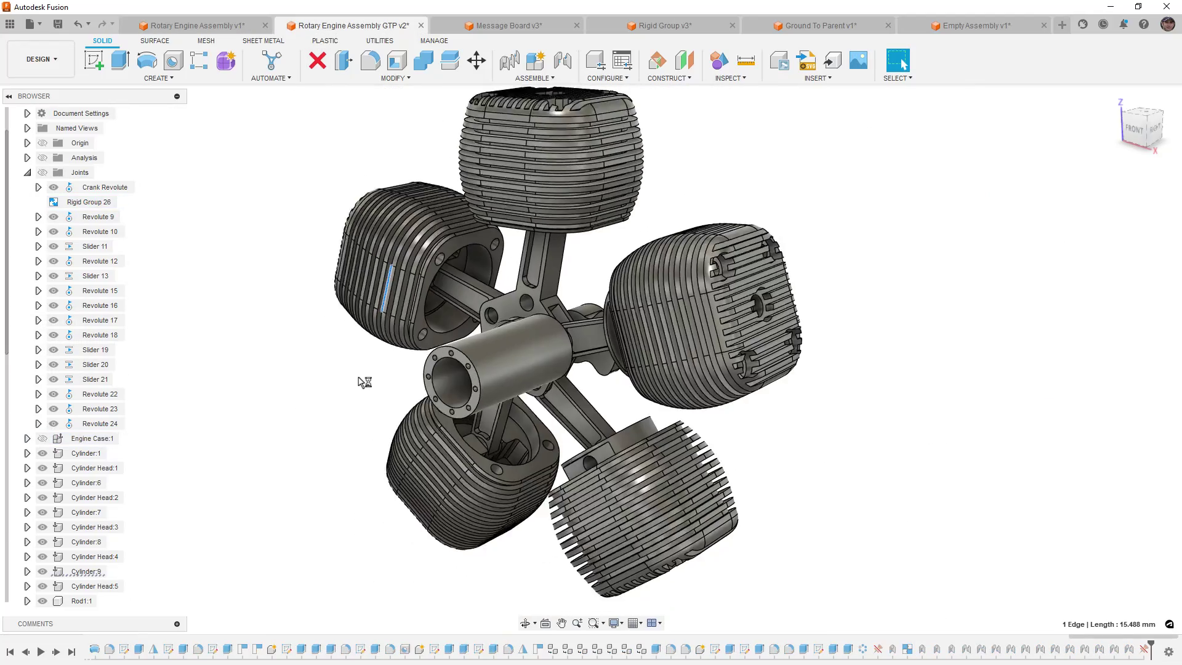
pyautogui.click(361, 379)
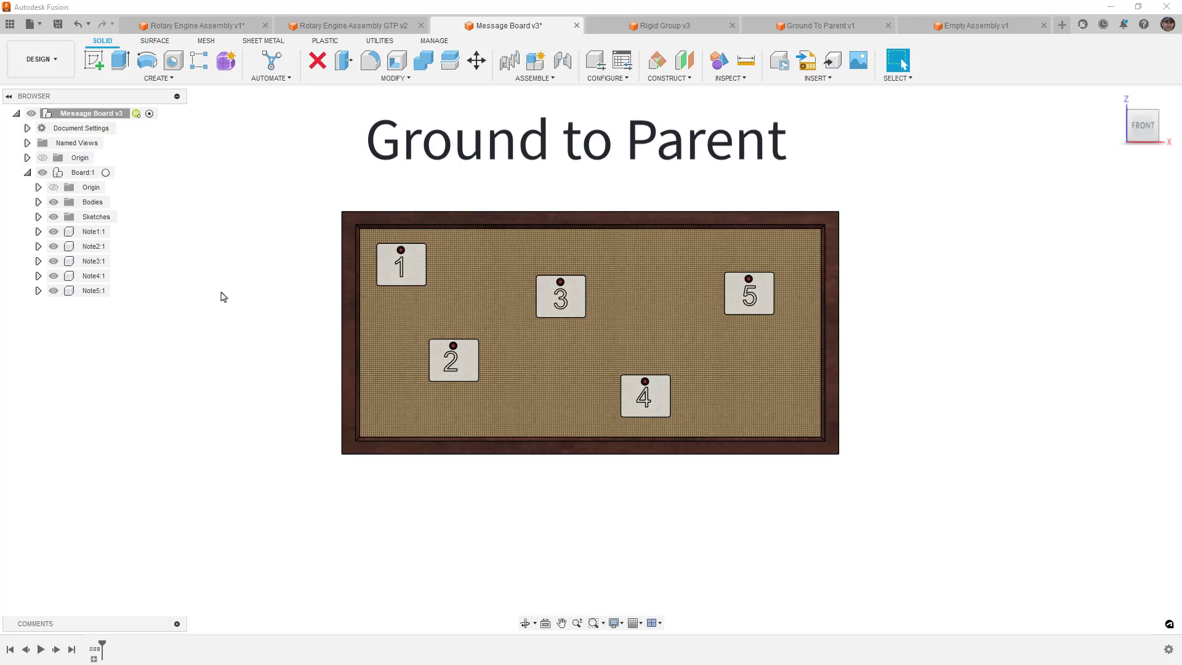
# Step: Create a standard internal component in the Empty Assembly design, and a second component nested inside it
pyautogui.click(973, 25)
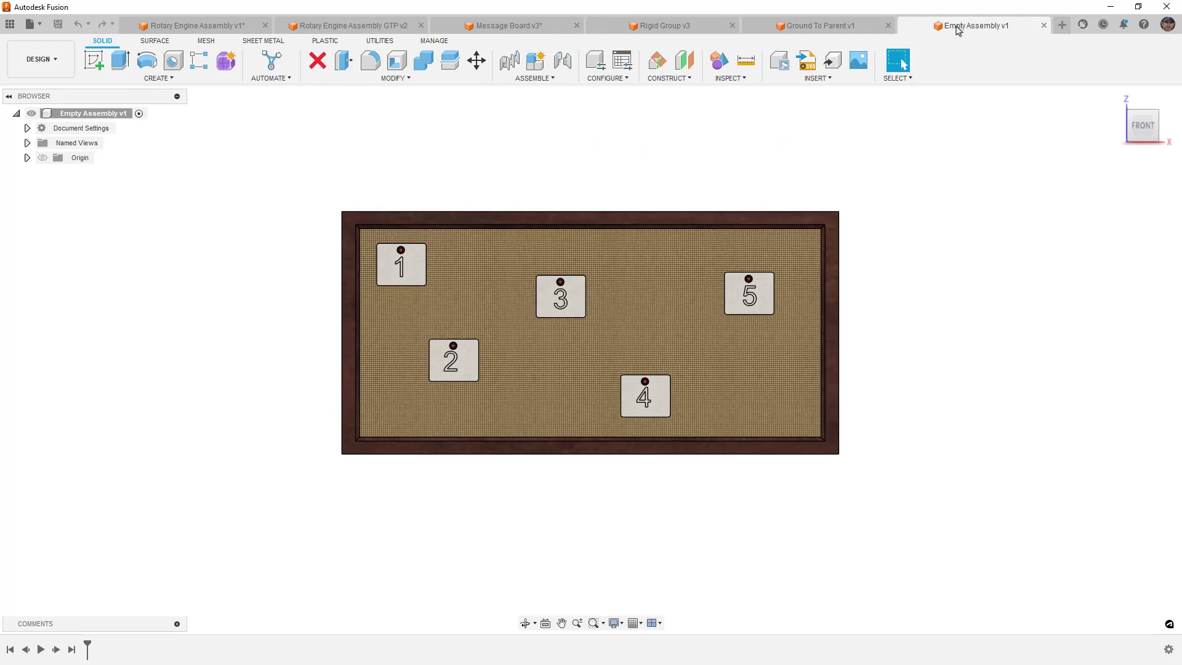
pyautogui.click(535, 60)
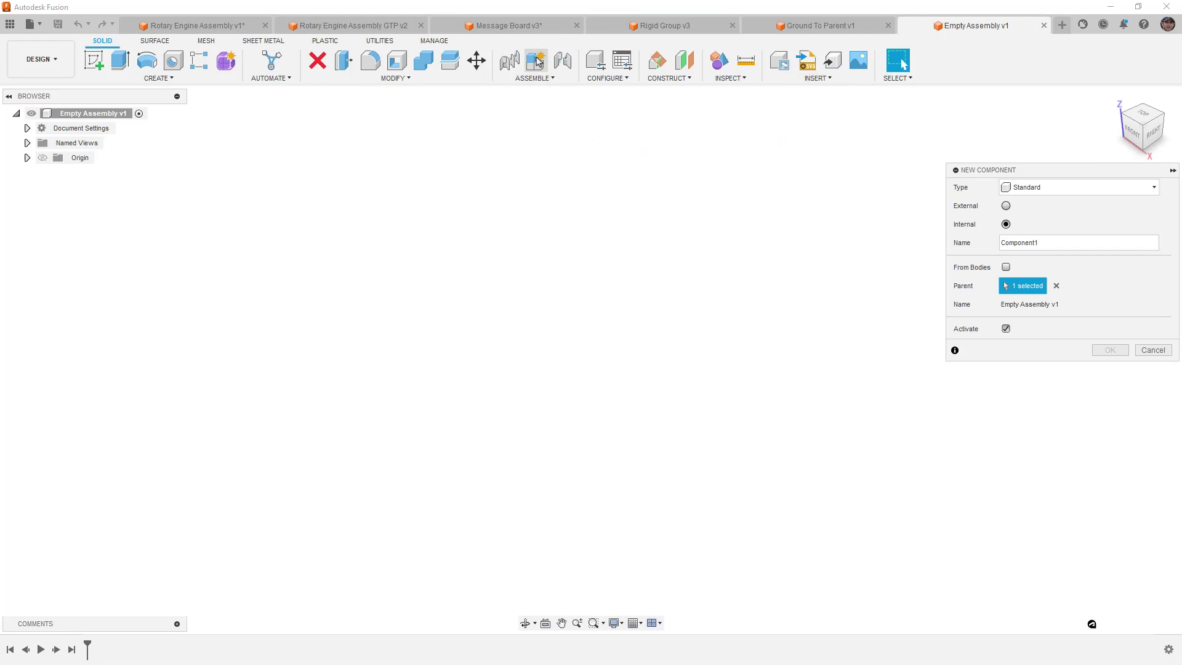
pyautogui.click(1110, 349)
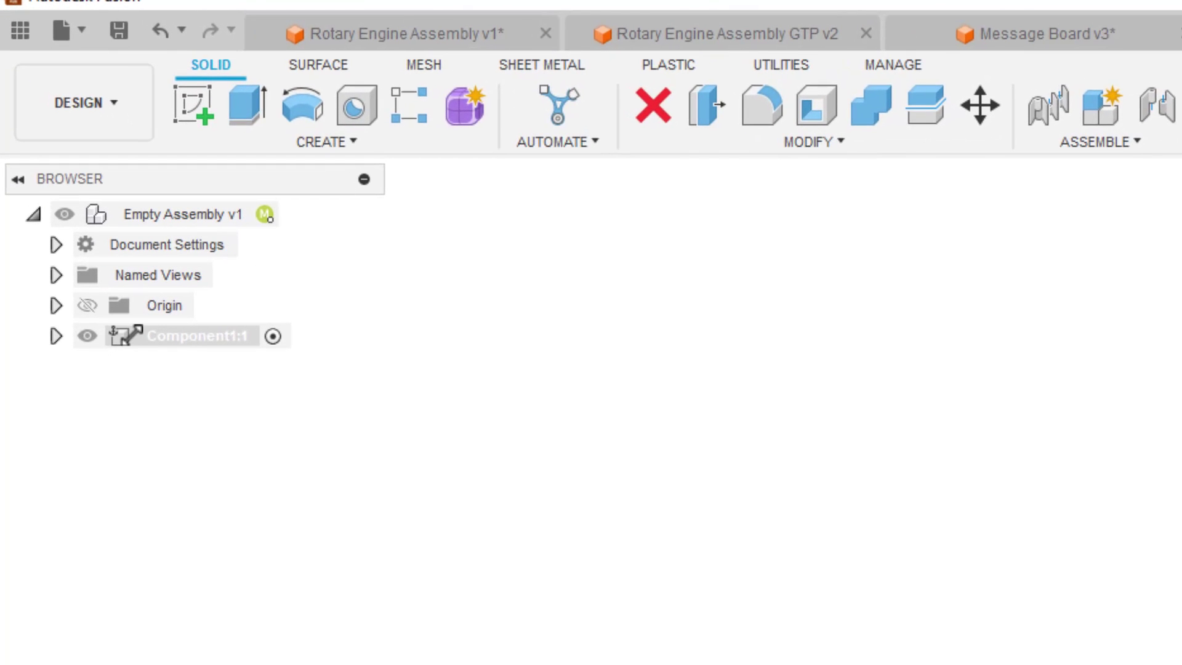
pyautogui.click(1103, 105)
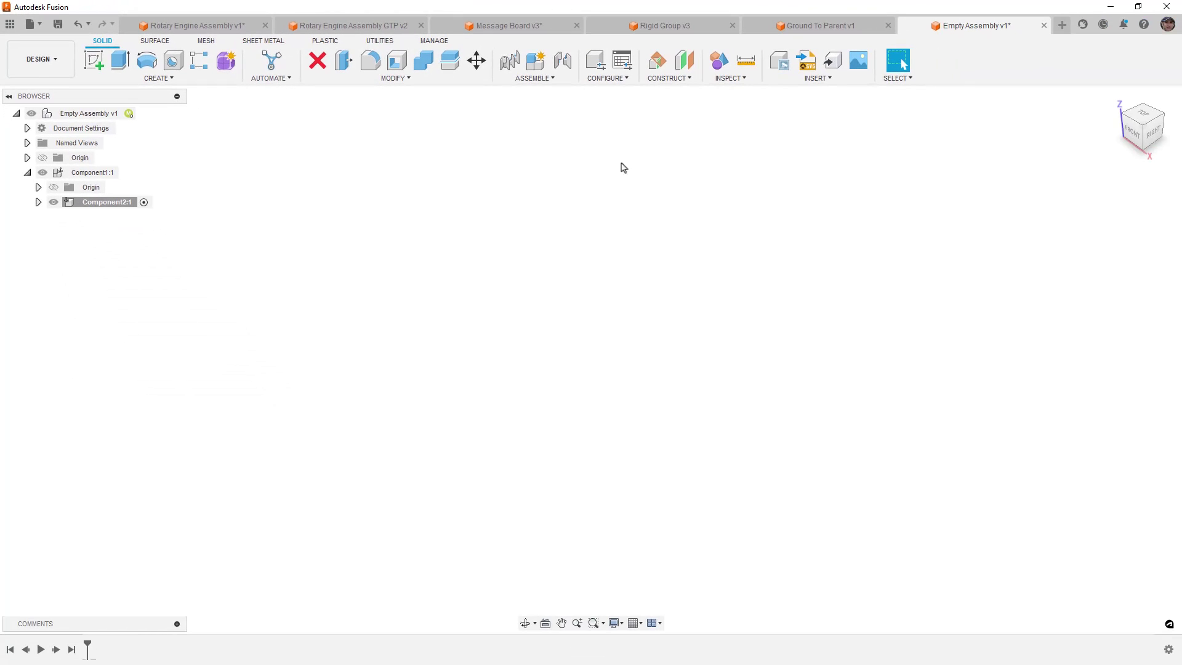
# Step: Turn off the assembly design preference "First component grounded to parent"
pyautogui.click(1168, 24)
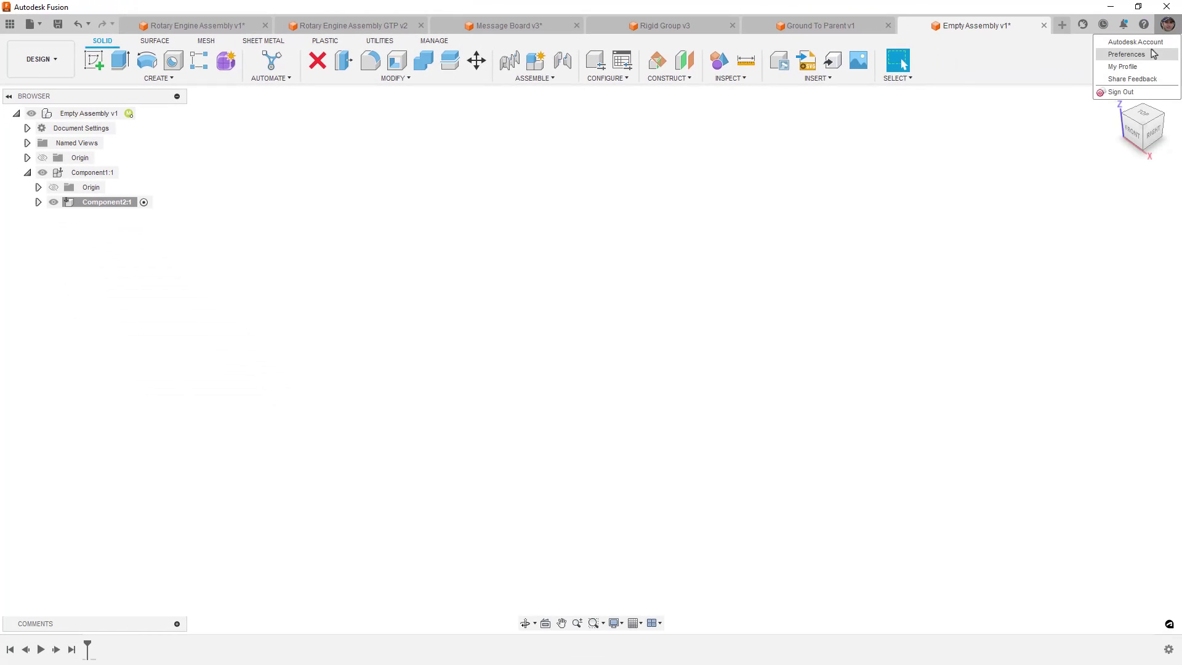
pyautogui.click(1153, 55)
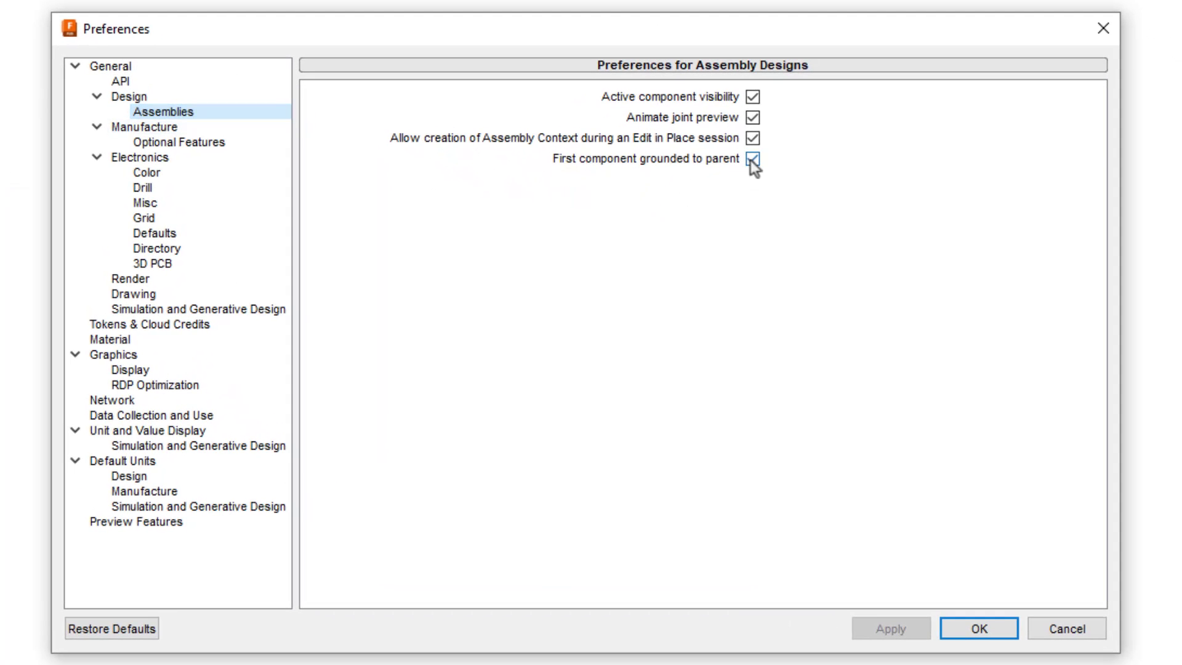
pyautogui.click(751, 158)
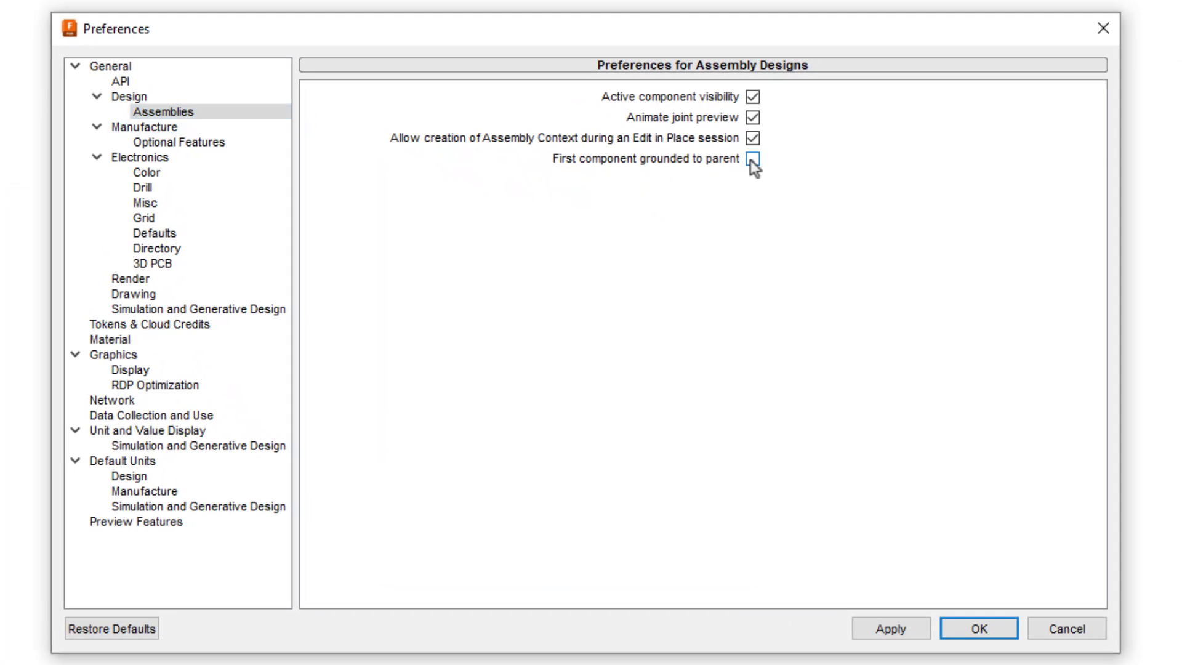
pyautogui.click(976, 623)
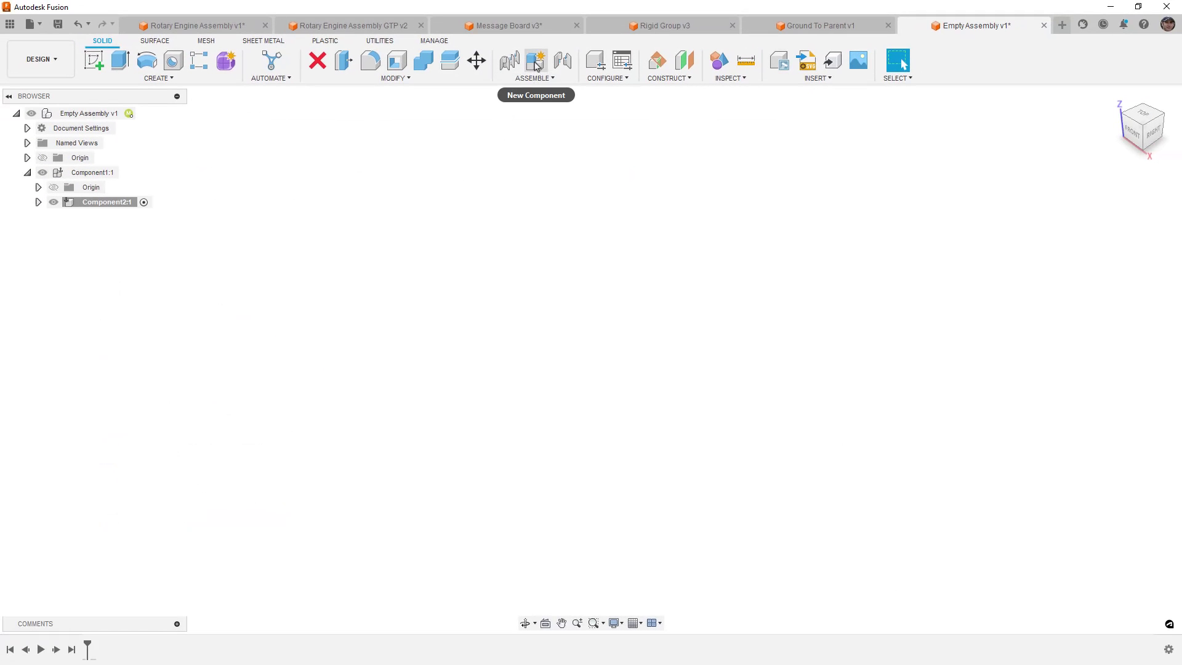
# Step: Create a new component nested inside Component2
pyautogui.click(535, 62)
pyautogui.click(1114, 354)
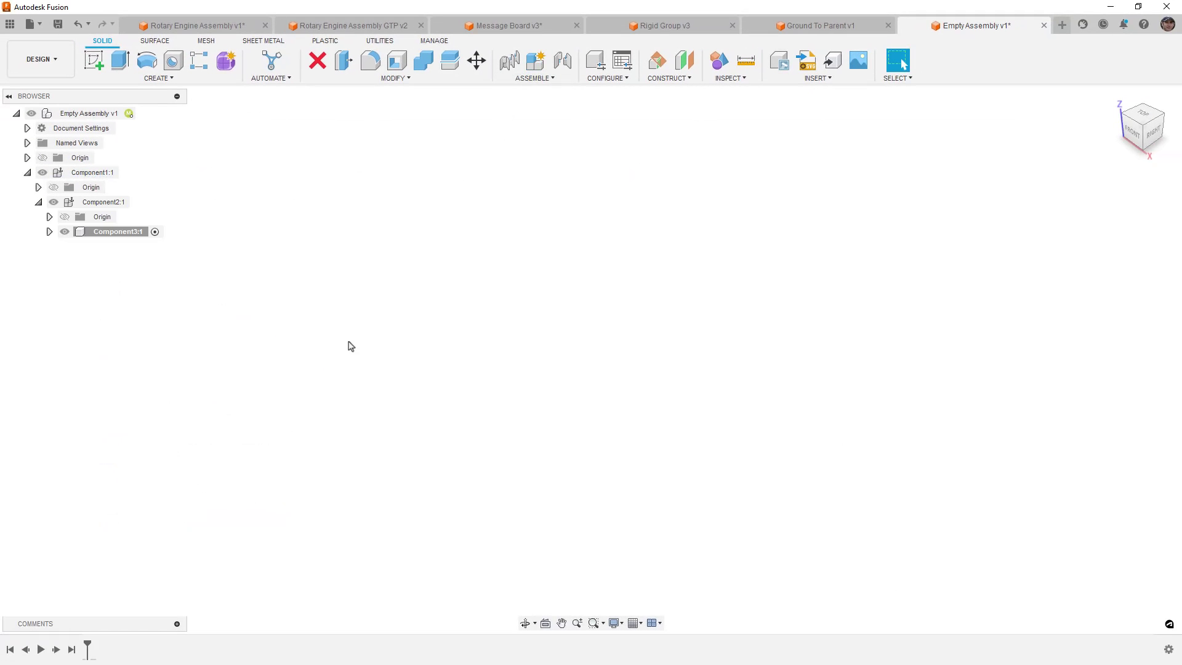
# Step: Ground Component3 to its parent and make the top-level Empty Assembly active
pyautogui.rightClick(96, 229)
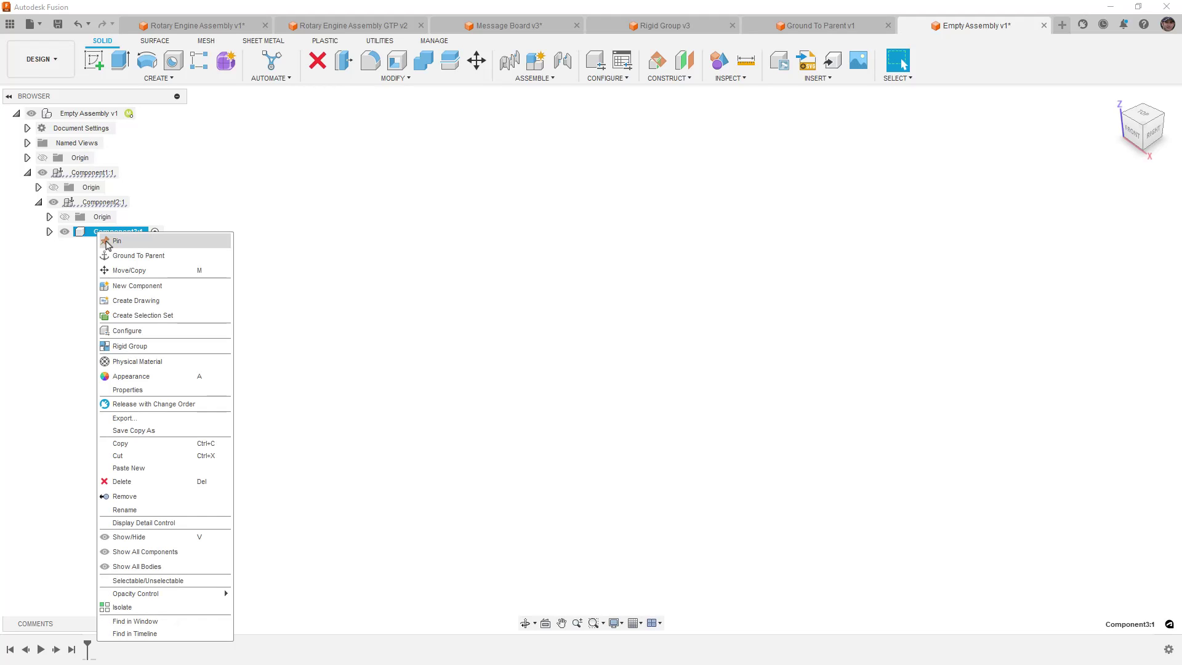
pyautogui.press('Escape')
pyautogui.click(220, 285)
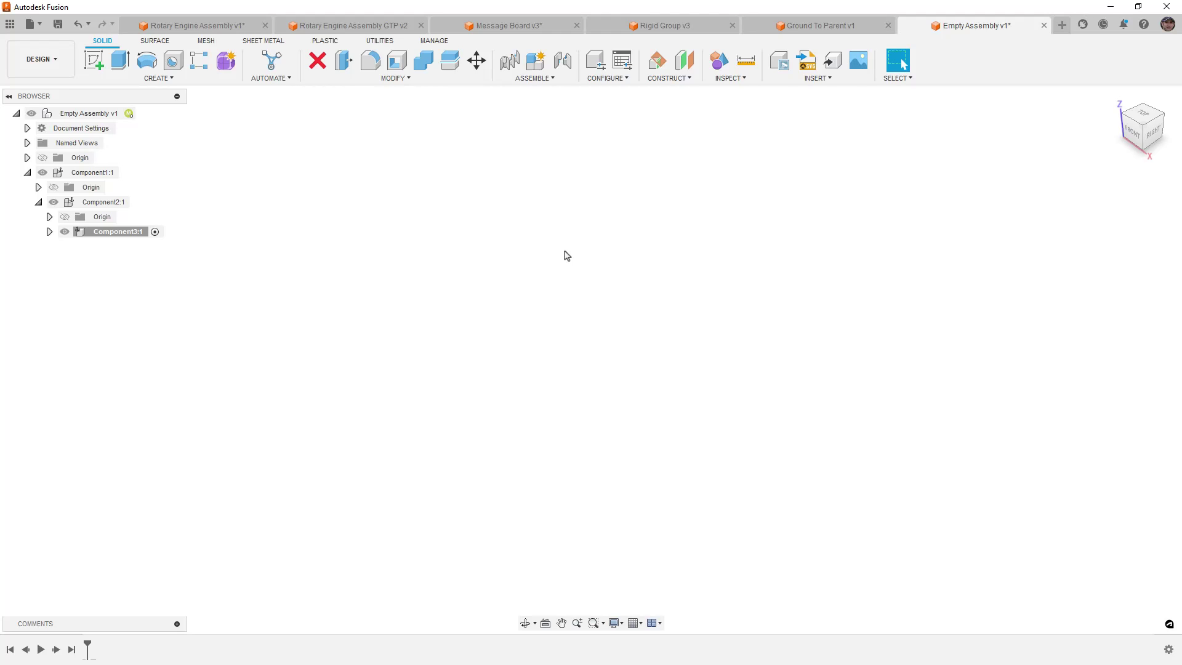
pyautogui.click(144, 113)
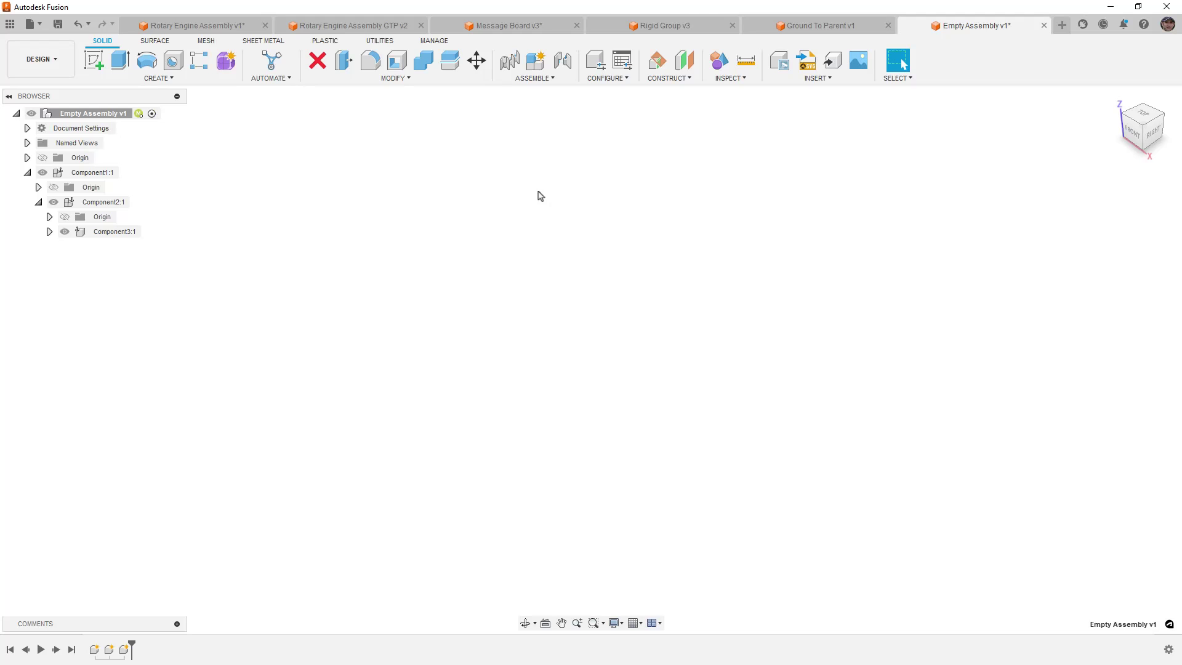
# Step: Switch to the Message Board design and show its top-level origin
pyautogui.click(522, 26)
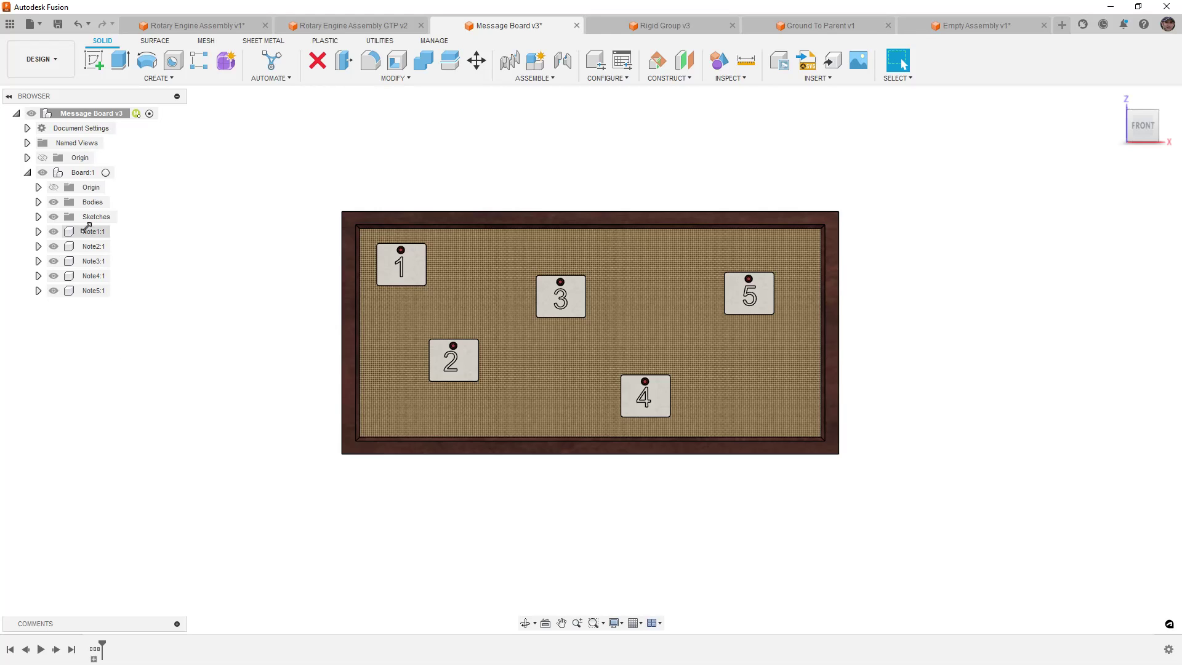
pyautogui.click(83, 173)
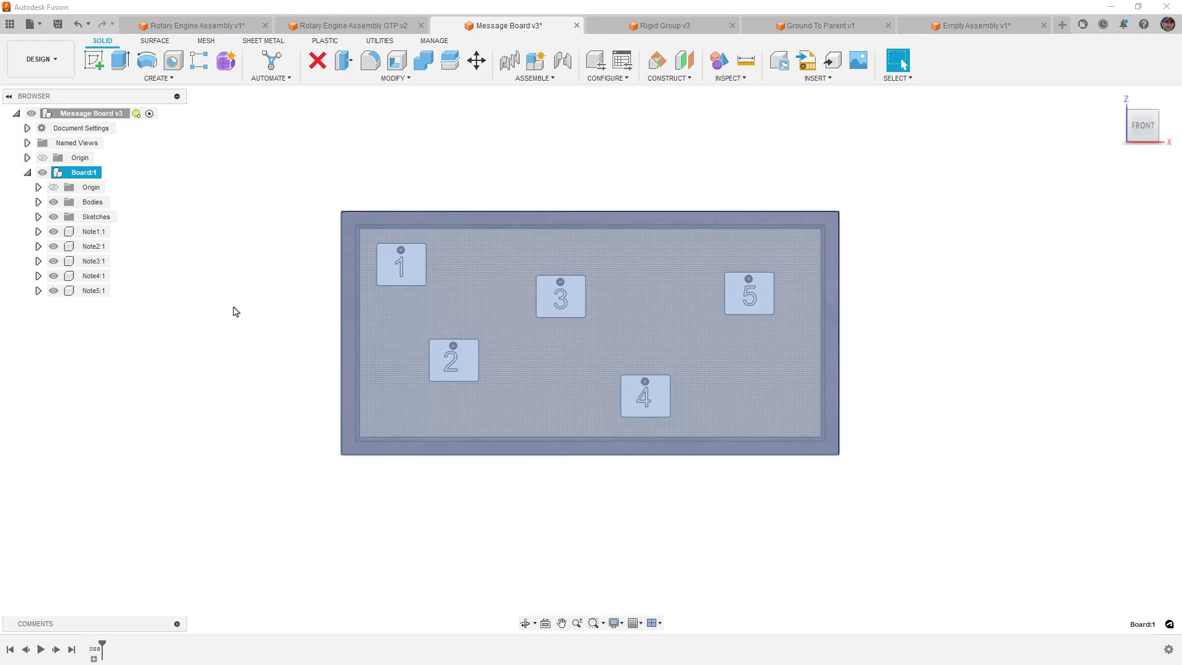
pyautogui.click(86, 236)
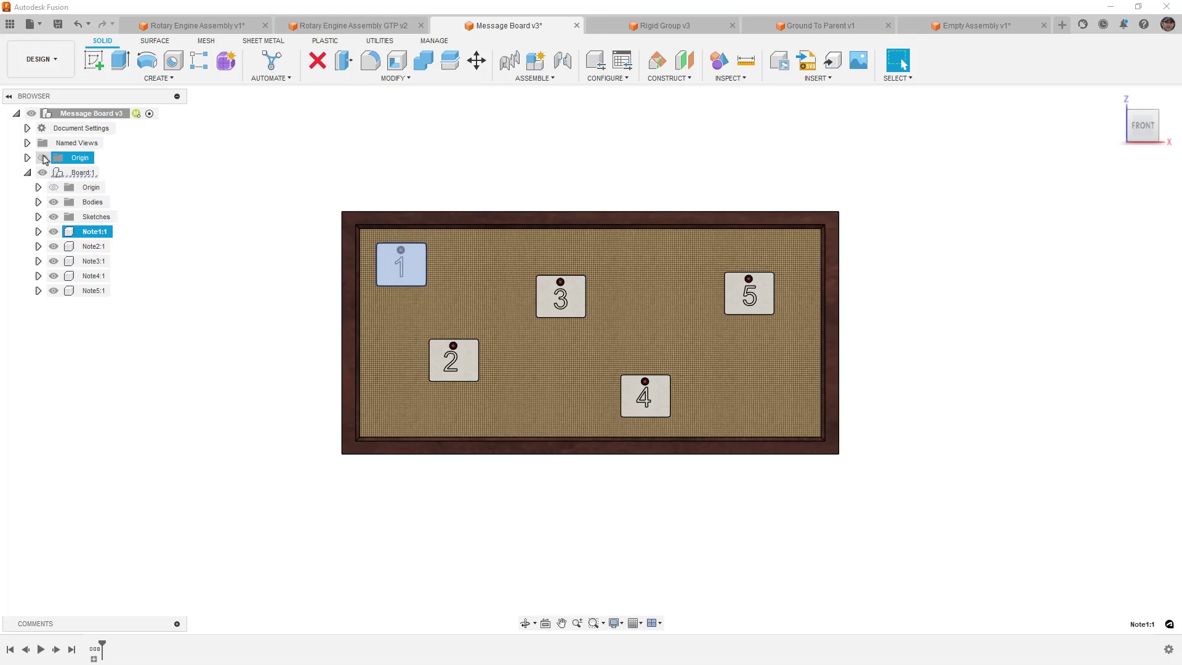
pyautogui.click(43, 158)
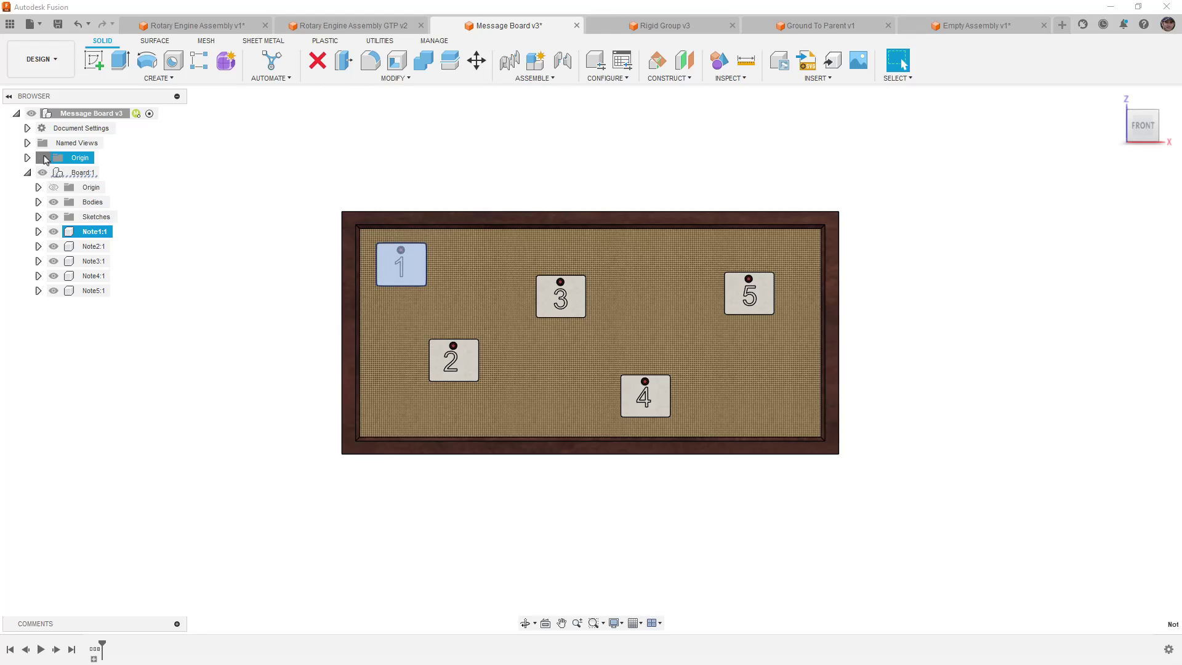
pyautogui.click(265, 138)
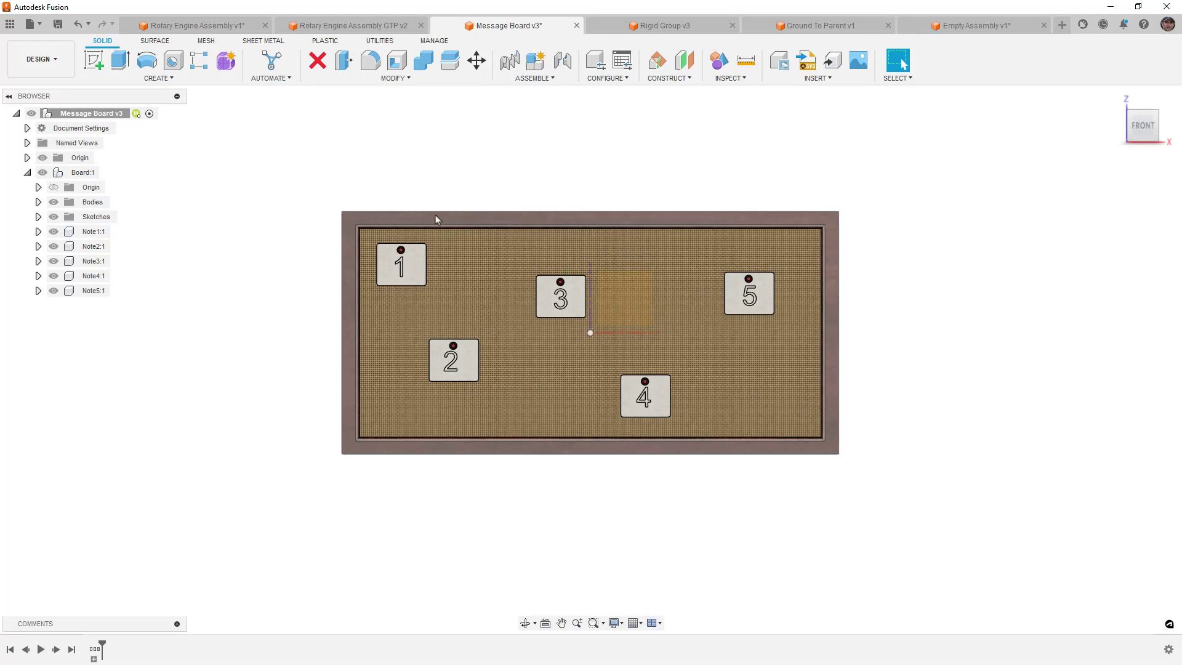
# Step: Highlight Board:1 and each of its five note components in turn to examine the assembly structure
pyautogui.click(87, 173)
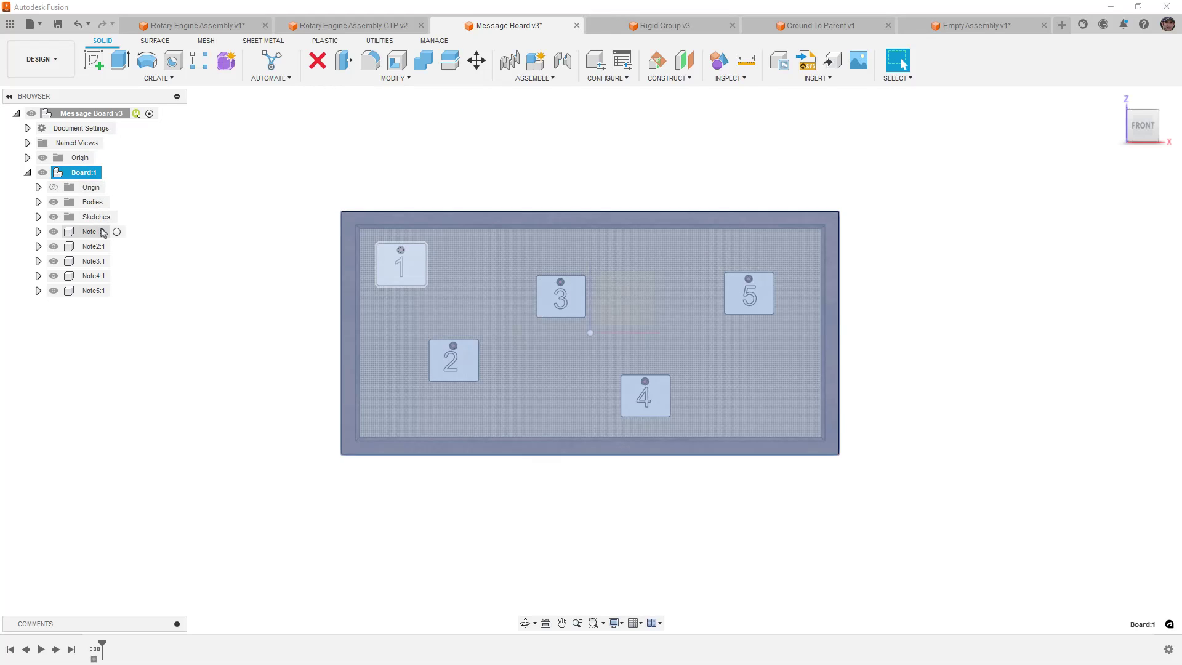
pyautogui.click(93, 232)
pyautogui.click(94, 247)
pyautogui.click(94, 262)
pyautogui.click(94, 277)
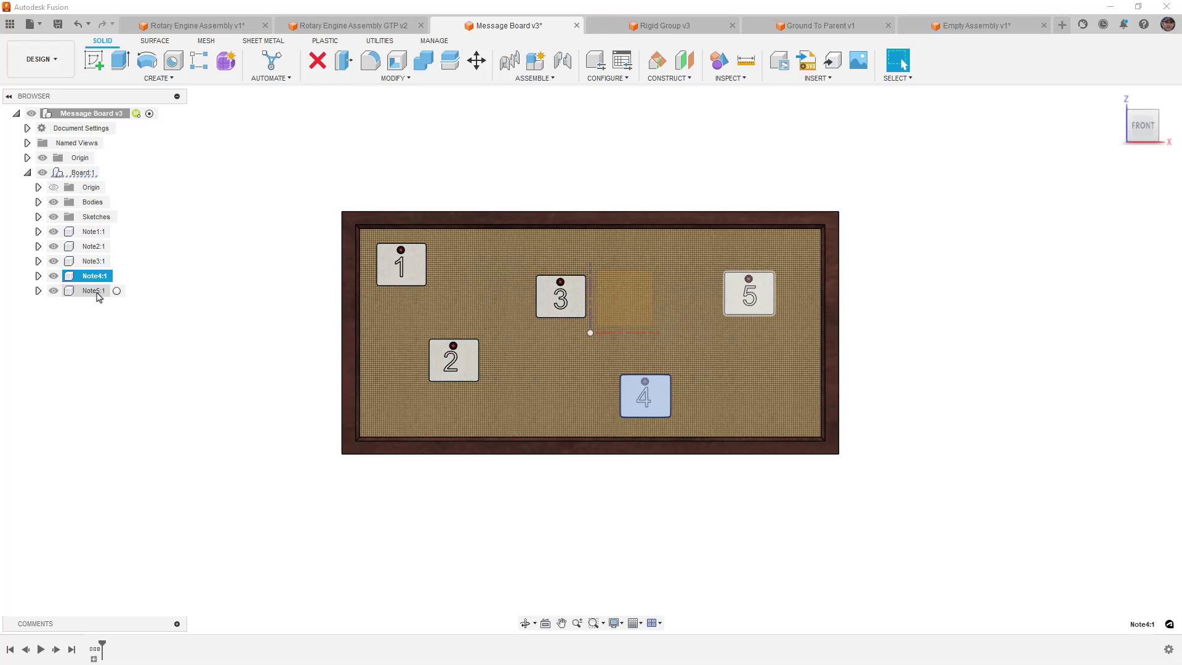
pyautogui.click(97, 292)
# Step: Move the ungrounded board with its notes away from the top-level origin, and revert the position
pyautogui.moveTo(386, 229)
pyautogui.mouseDown()
pyautogui.moveTo(338, 326)
pyautogui.moveTo(197, 352)
pyautogui.moveTo(369, 365)
pyautogui.moveTo(667, 241)
pyautogui.moveTo(417, 153)
pyautogui.moveTo(205, 228)
pyautogui.moveTo(369, 198)
pyautogui.mouseUp()
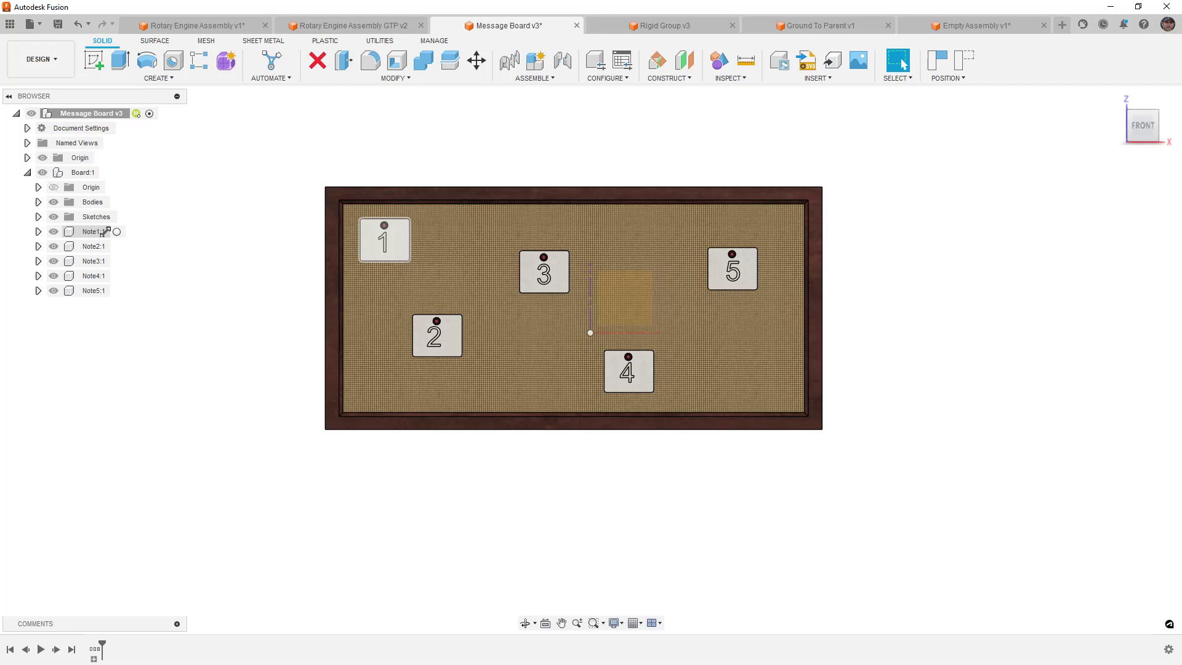
pyautogui.click(964, 59)
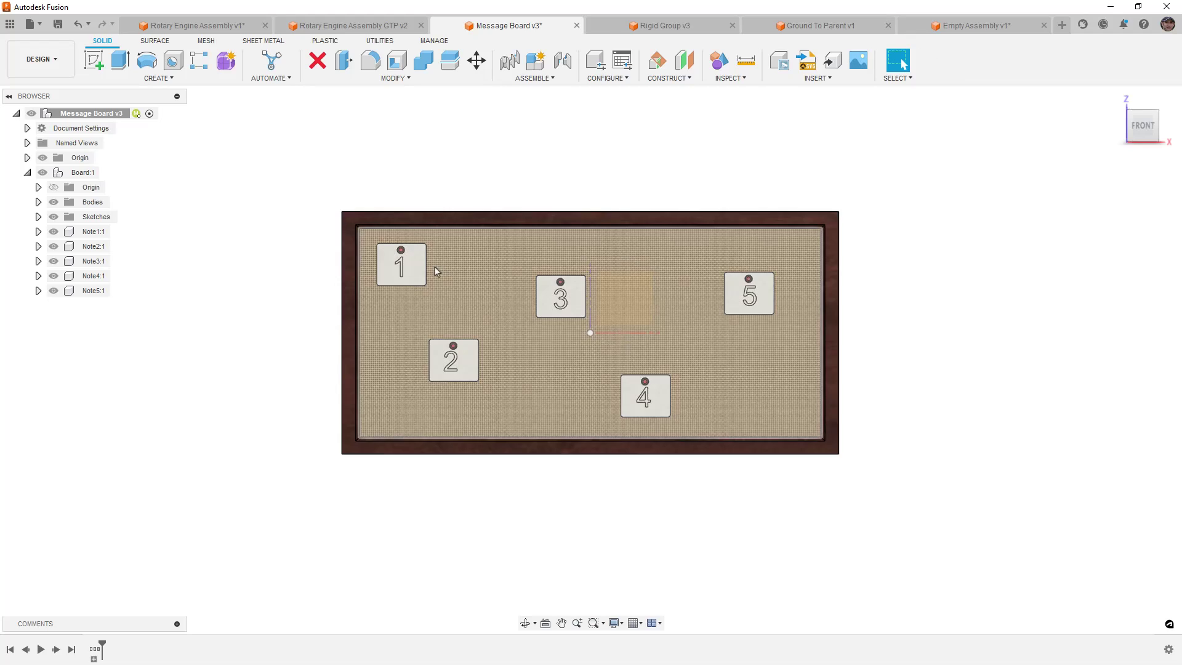
# Step: Move Note1 off the board to the area beside it and show Note1's origin
pyautogui.moveTo(419, 279); pyautogui.dragTo(289, 230)
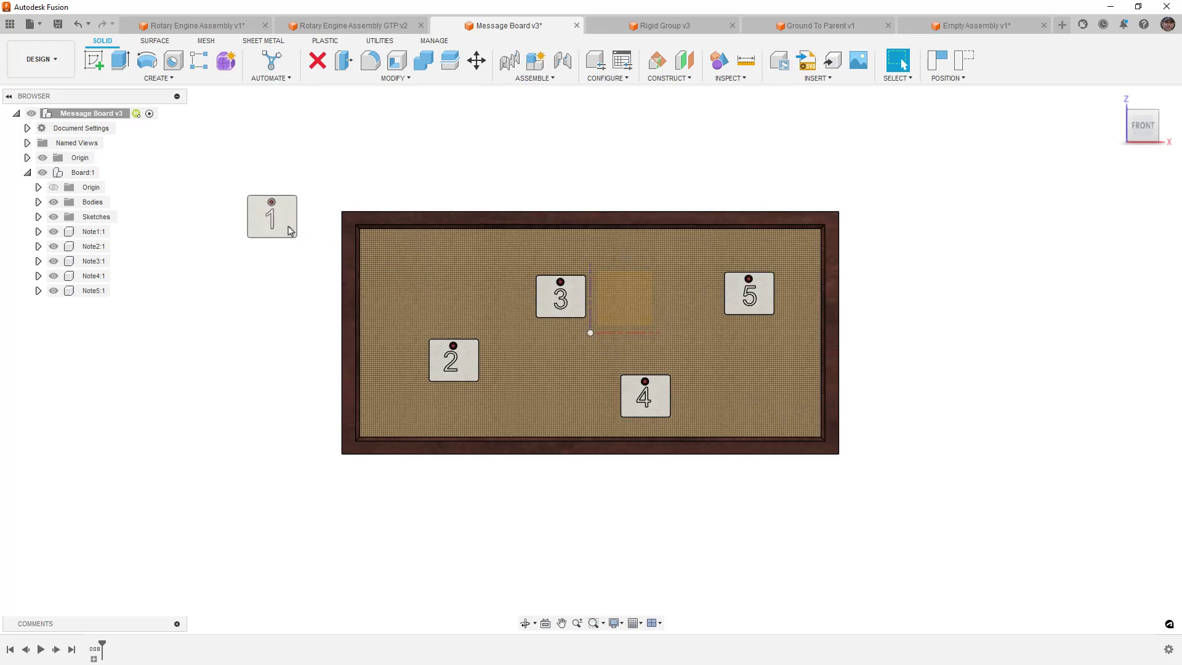
pyautogui.click(38, 232)
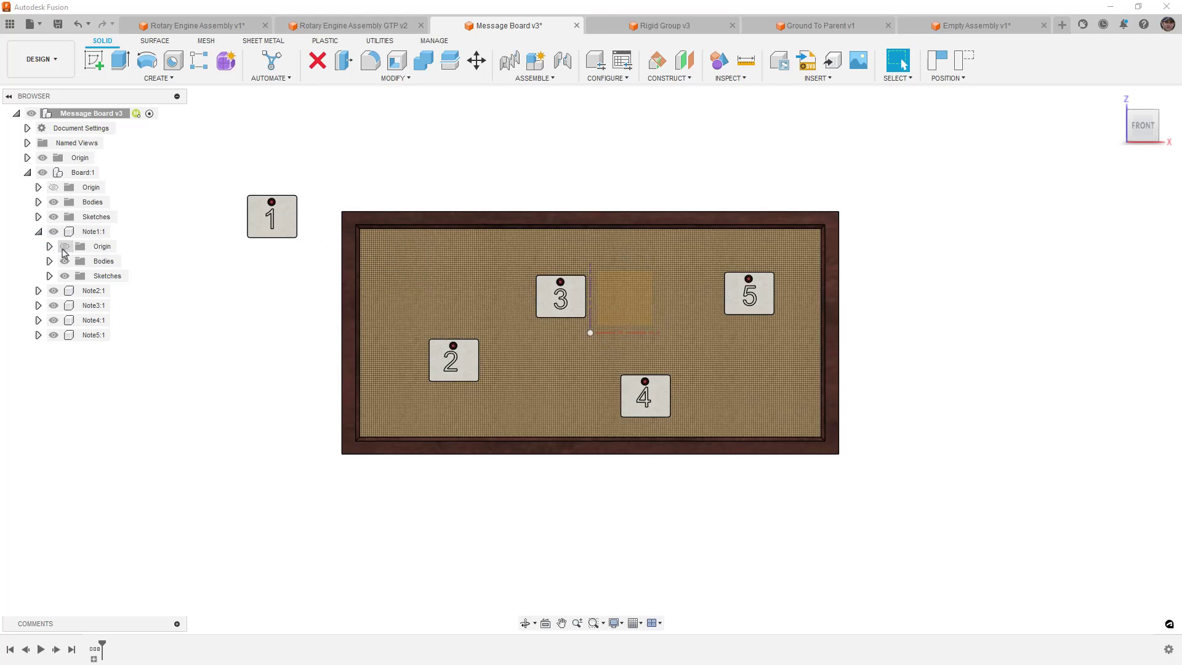
pyautogui.click(64, 248)
pyautogui.moveTo(264, 231); pyautogui.dragTo(235, 296)
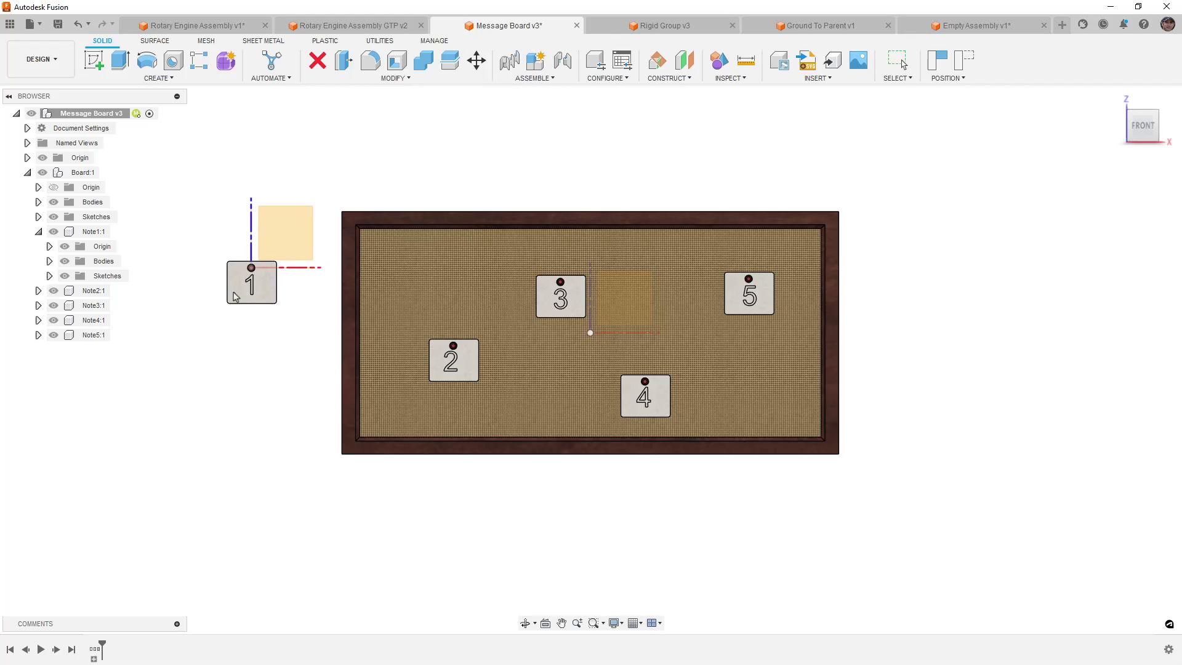
# Step: Show Note2's origin, move Note2 off the board, and revert the moved notes to their previous positions
pyautogui.click(38, 291)
pyautogui.click(64, 305)
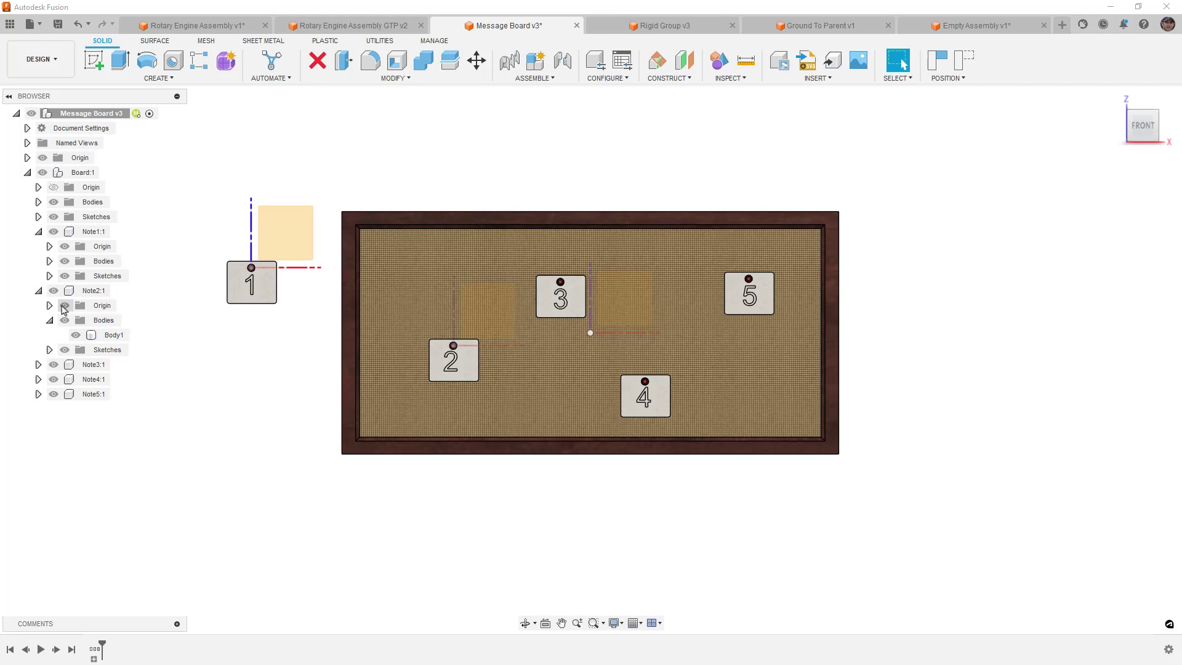
pyautogui.moveTo(454, 308); pyautogui.dragTo(231, 393)
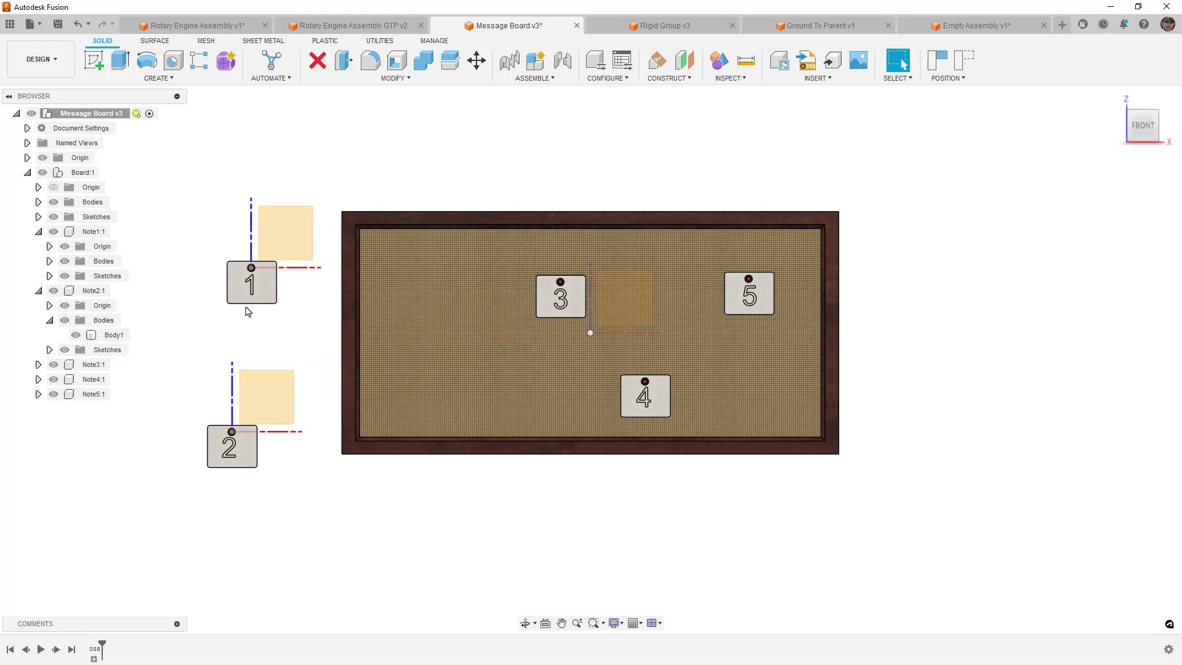
pyautogui.click(968, 63)
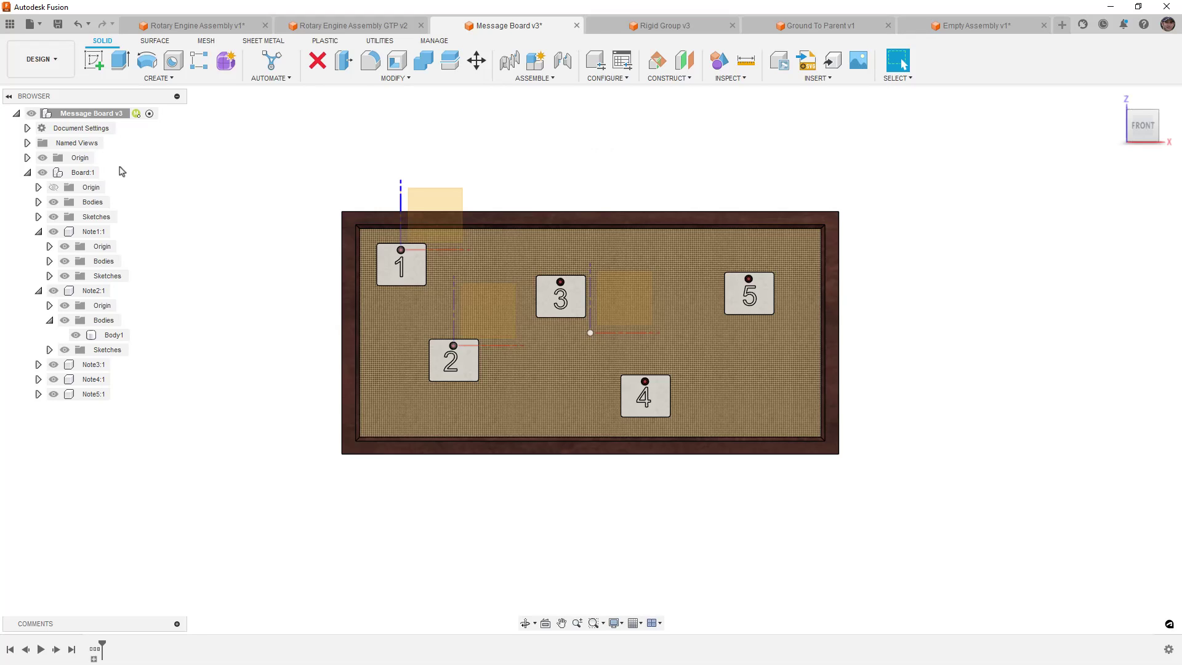
# Step: Pin the Board:1 component in place
pyautogui.click(80, 173)
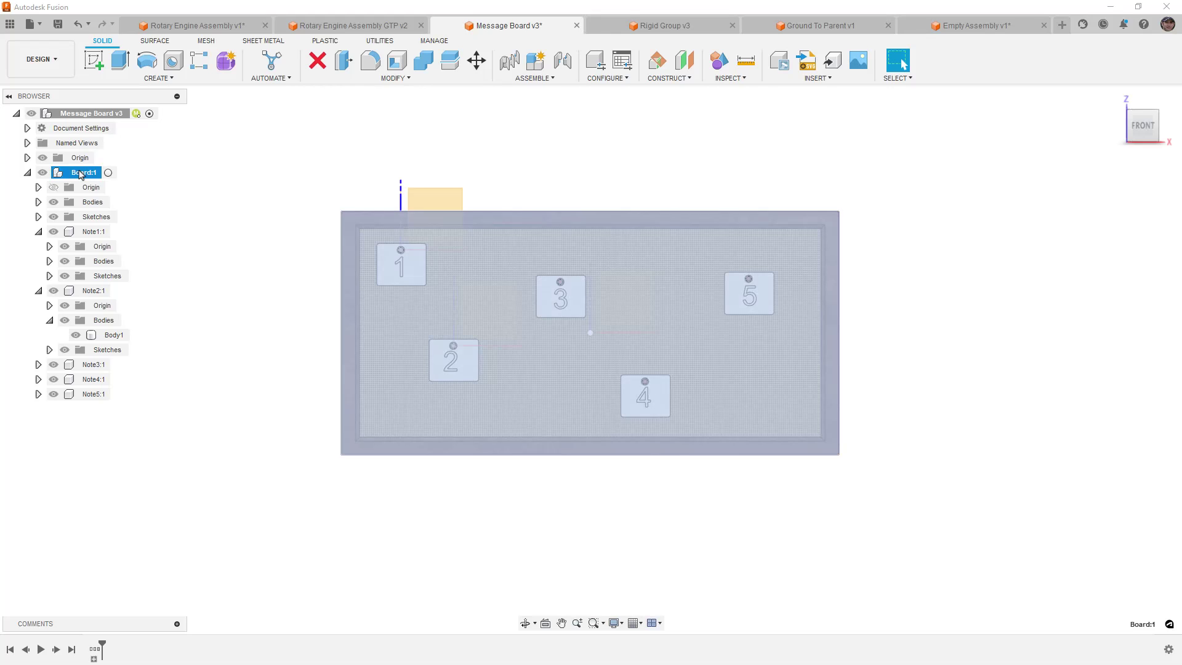
pyautogui.rightClick(79, 173)
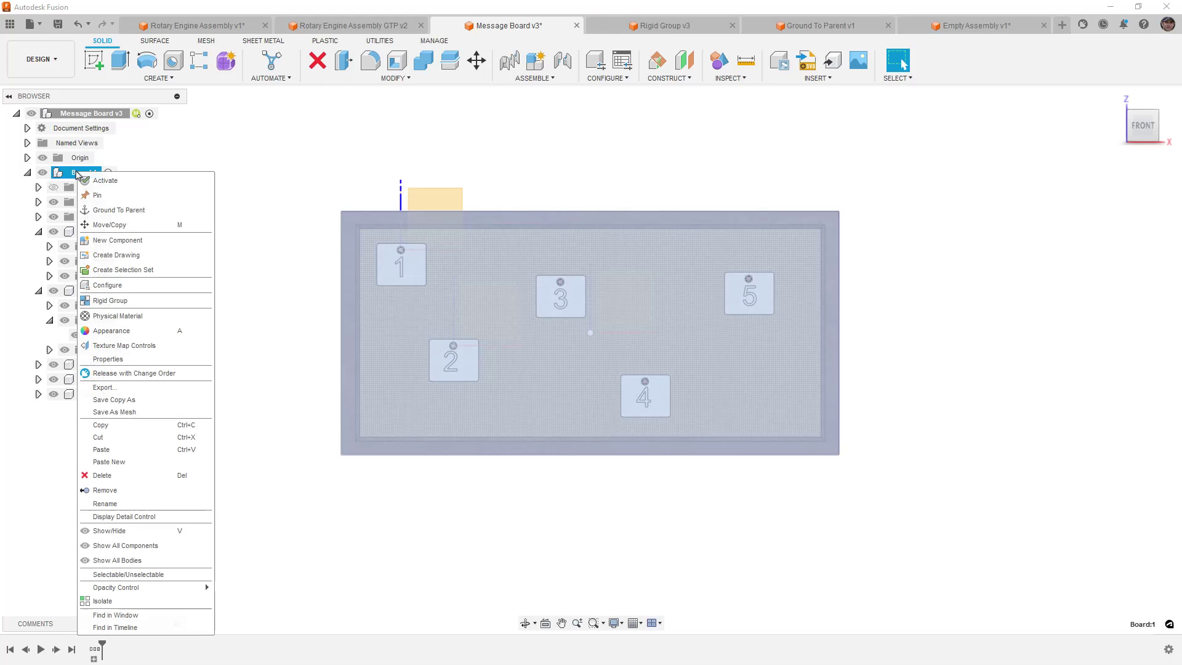
pyautogui.click(108, 200)
pyautogui.click(273, 210)
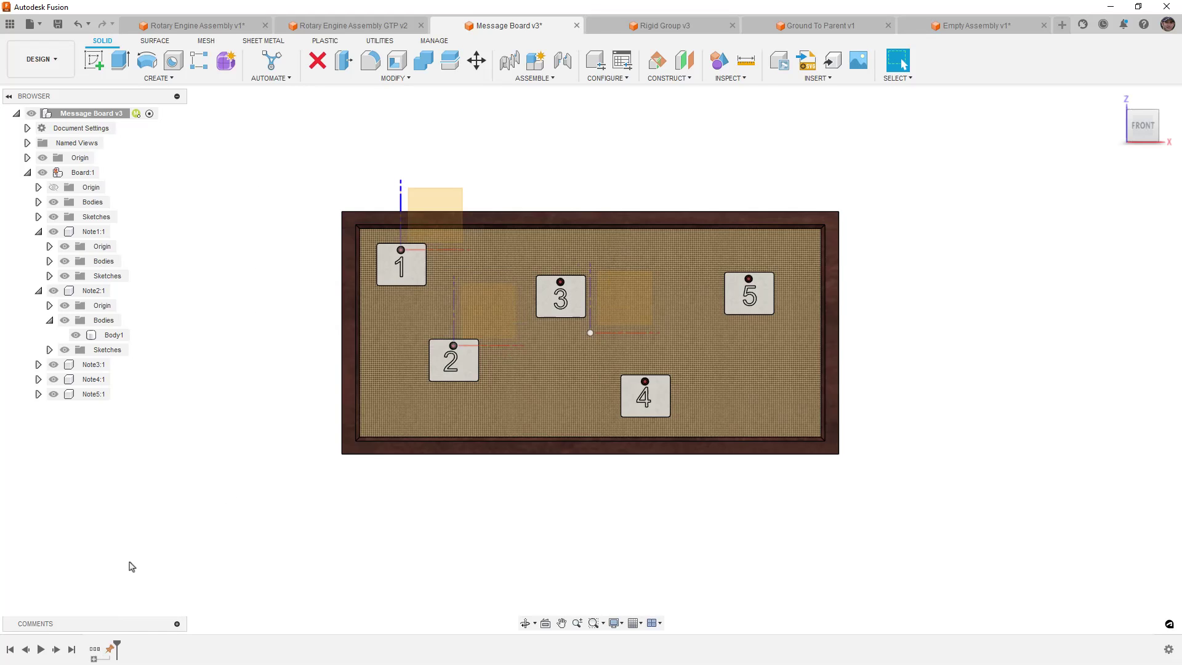
# Step: Unpin the Board:1 component and select its unpin feature in the timeline
pyautogui.rightClick(80, 173)
pyautogui.click(102, 198)
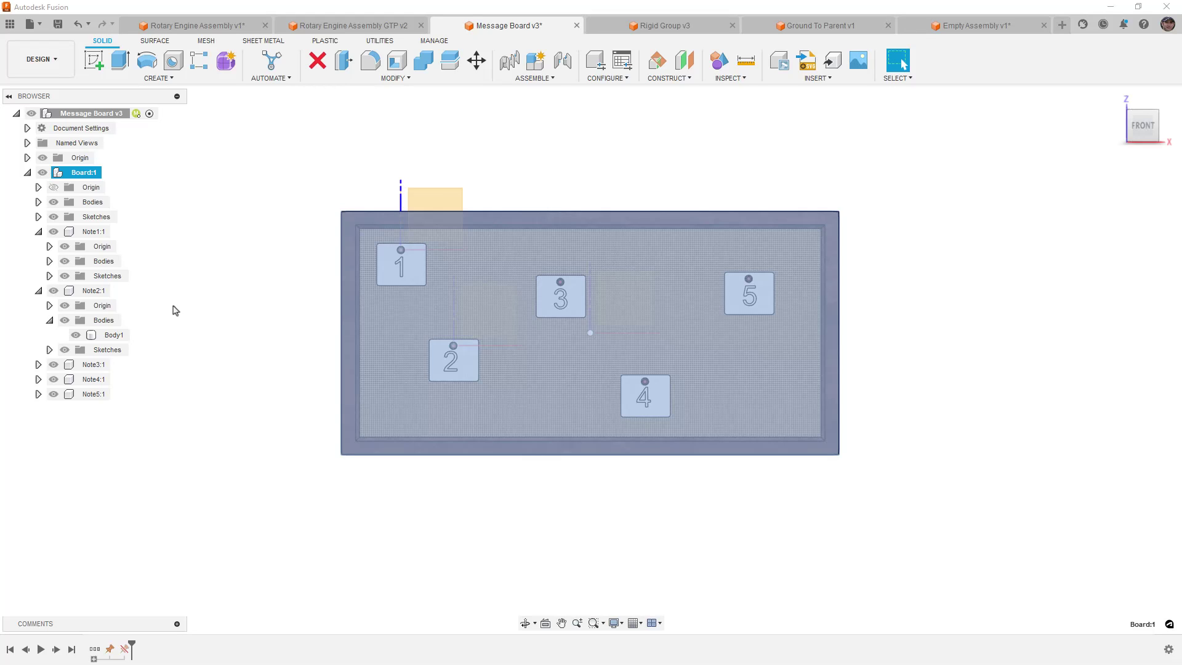
pyautogui.click(117, 650)
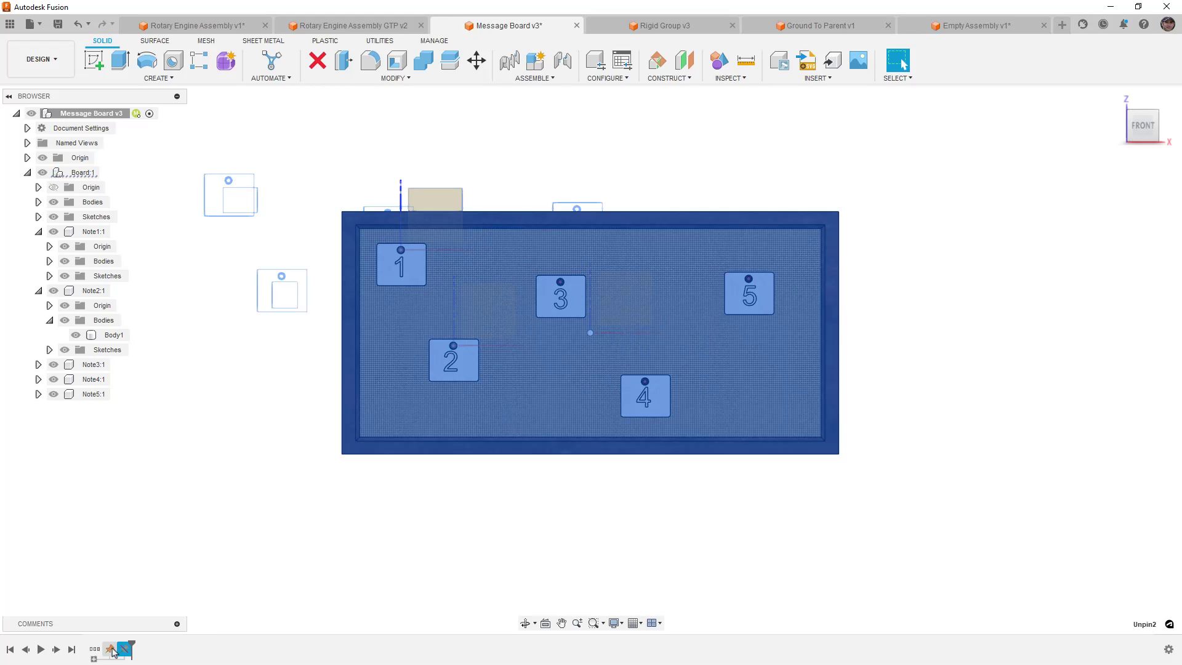
# Step: Create a rigid as-built joint between Board:1 and the top-level Message Board v3 component
pyautogui.click(194, 484)
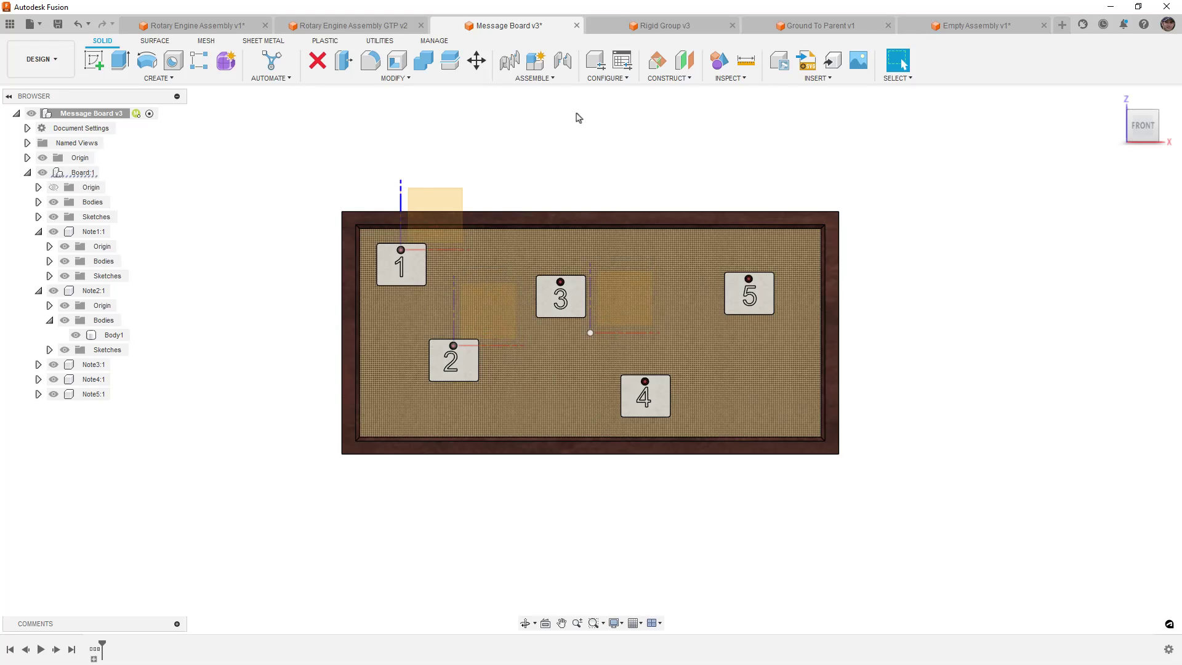
pyautogui.click(563, 80)
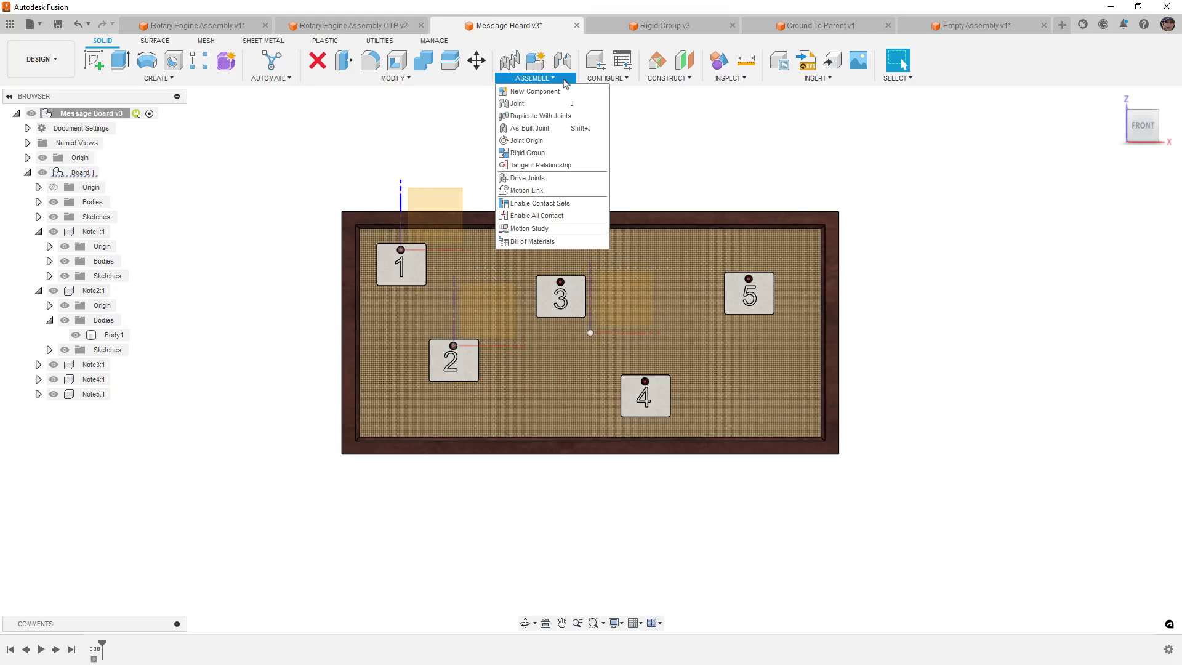
pyautogui.click(556, 128)
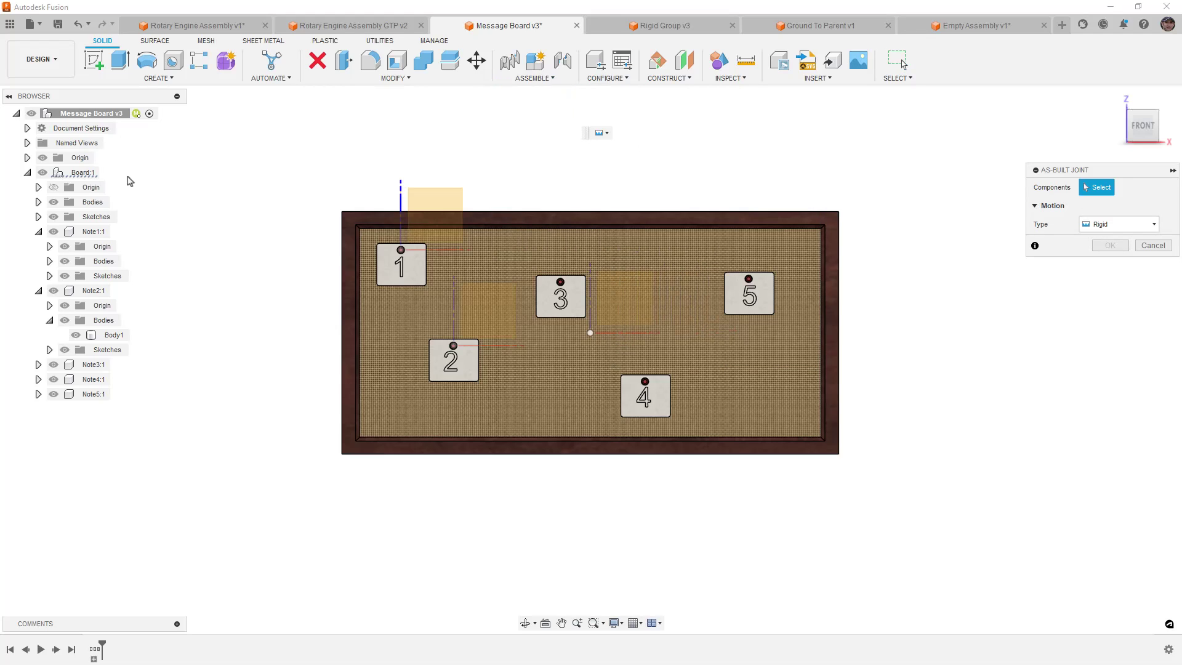
pyautogui.click(77, 172)
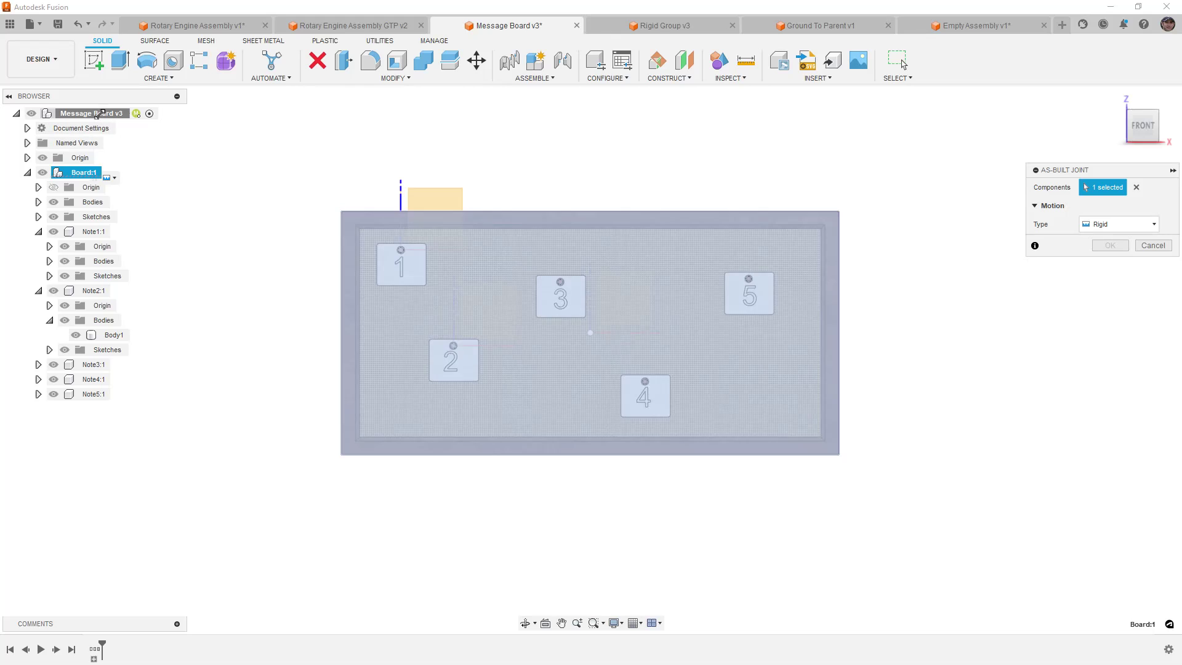
pyautogui.click(91, 113)
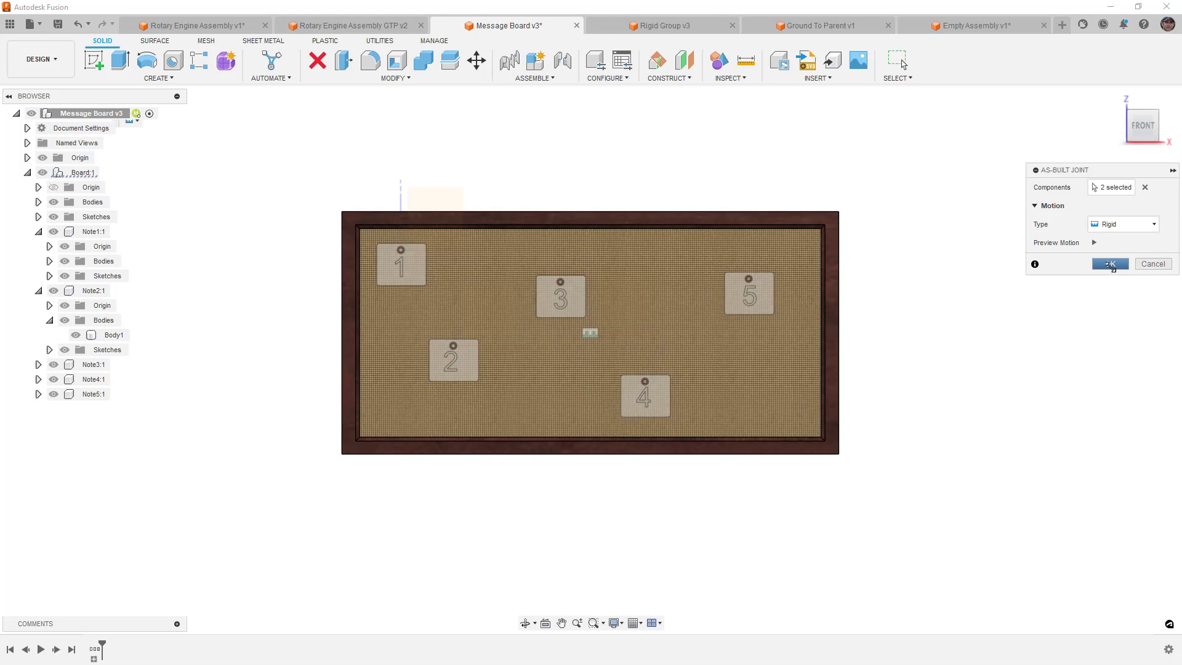
pyautogui.click(1111, 265)
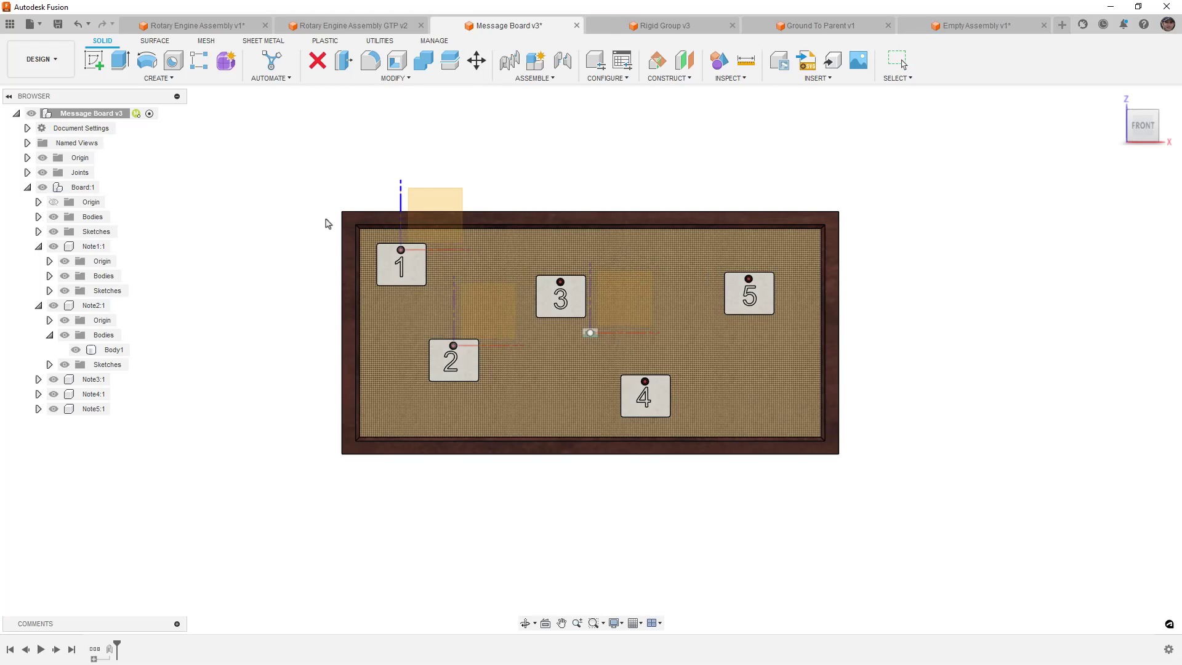
# Step: Move Note1, Note2 and Note3 off the board and revert them to their previous positions
pyautogui.moveTo(393, 277); pyautogui.dragTo(286, 274)
pyautogui.moveTo(453, 366); pyautogui.dragTo(261, 416)
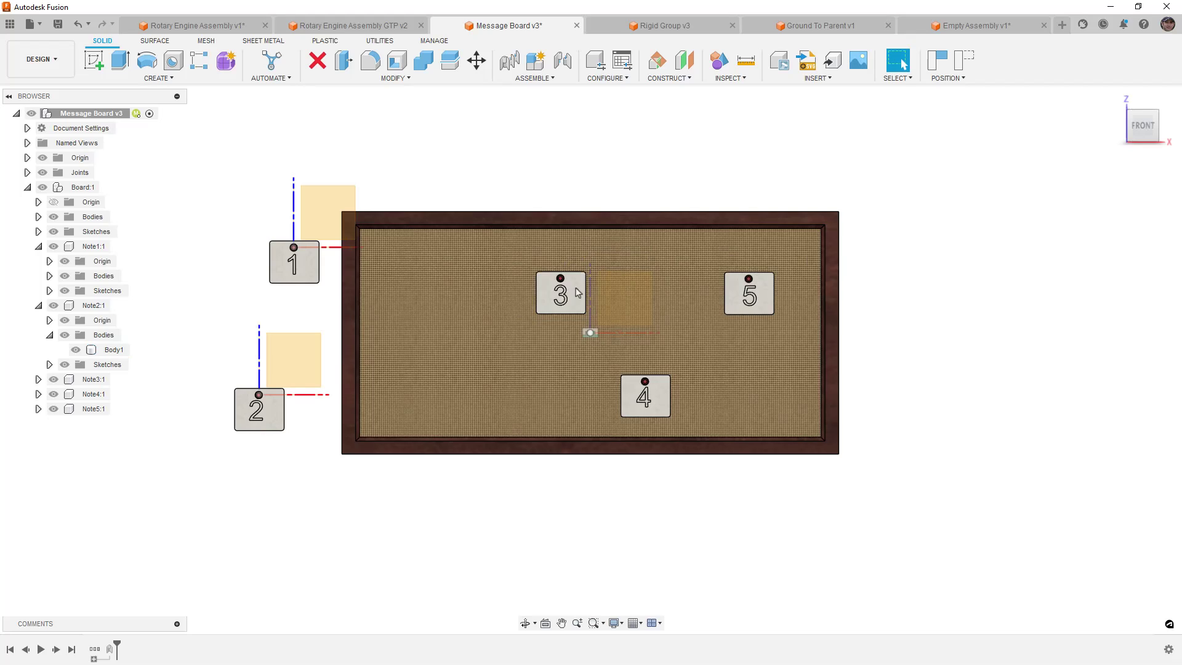
pyautogui.moveTo(577, 293); pyautogui.dragTo(584, 142)
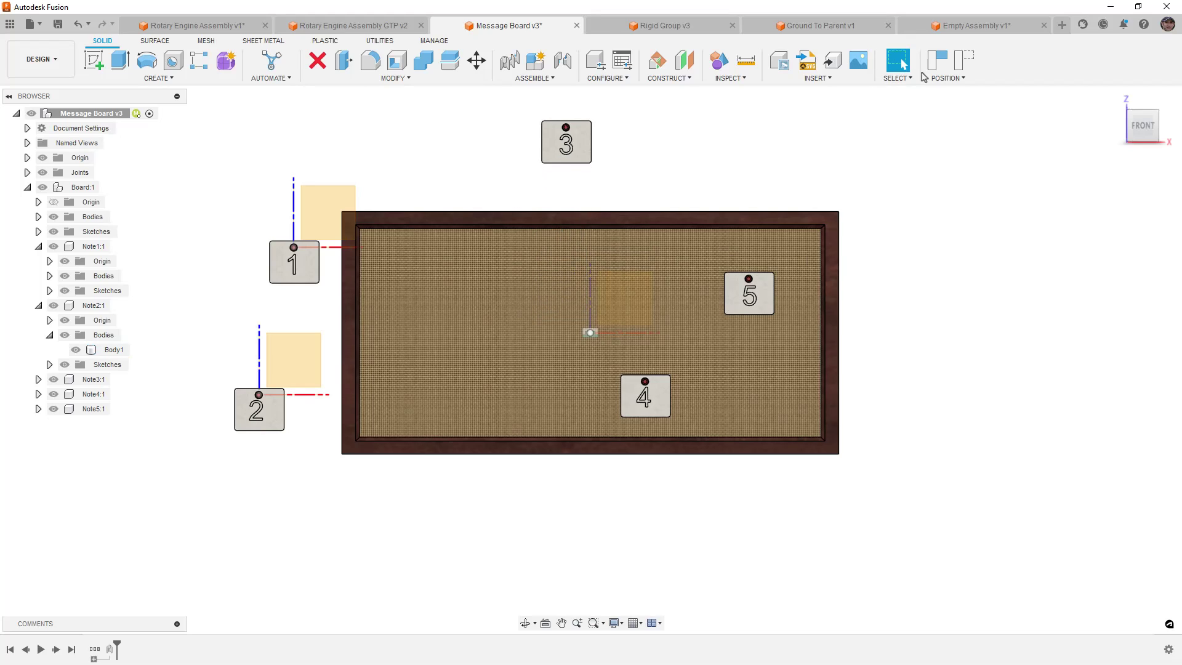
pyautogui.click(963, 59)
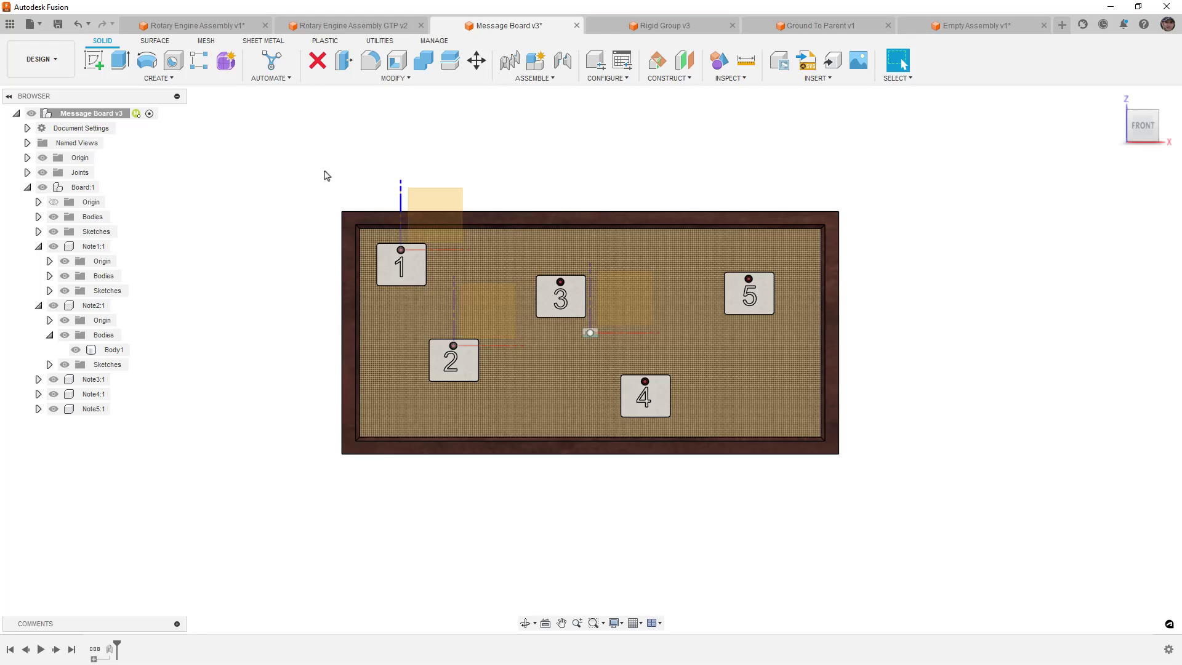
# Step: Create a rigid group from Board:1 with its child components included
pyautogui.click(83, 187)
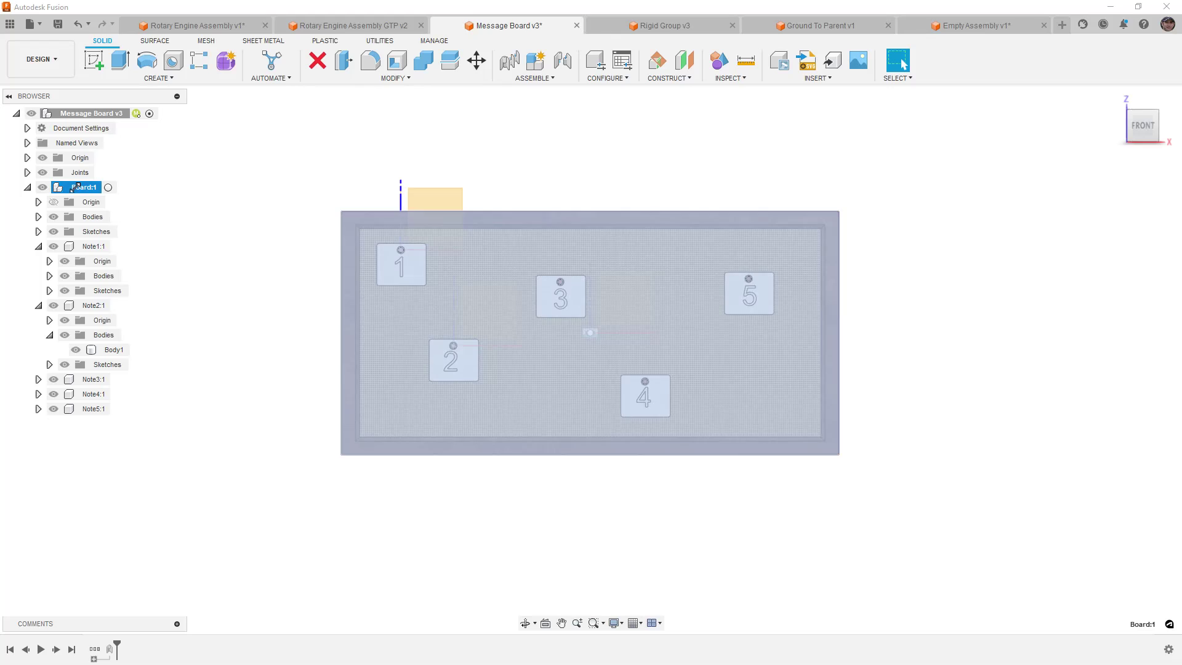
pyautogui.click(532, 78)
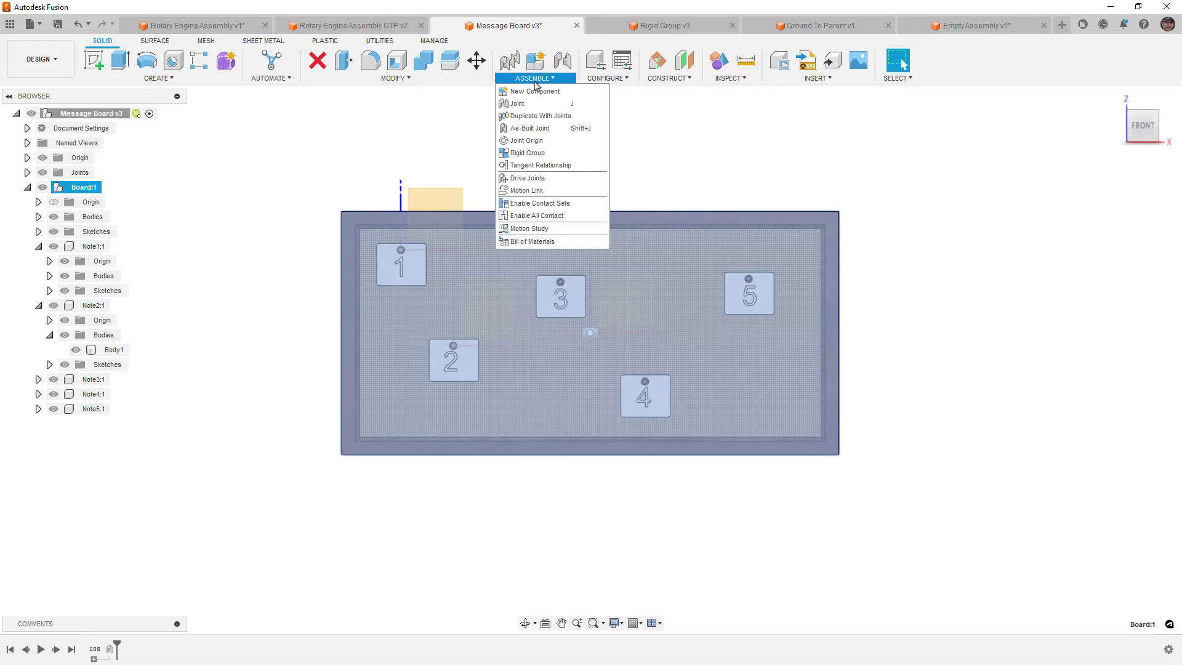
pyautogui.click(549, 153)
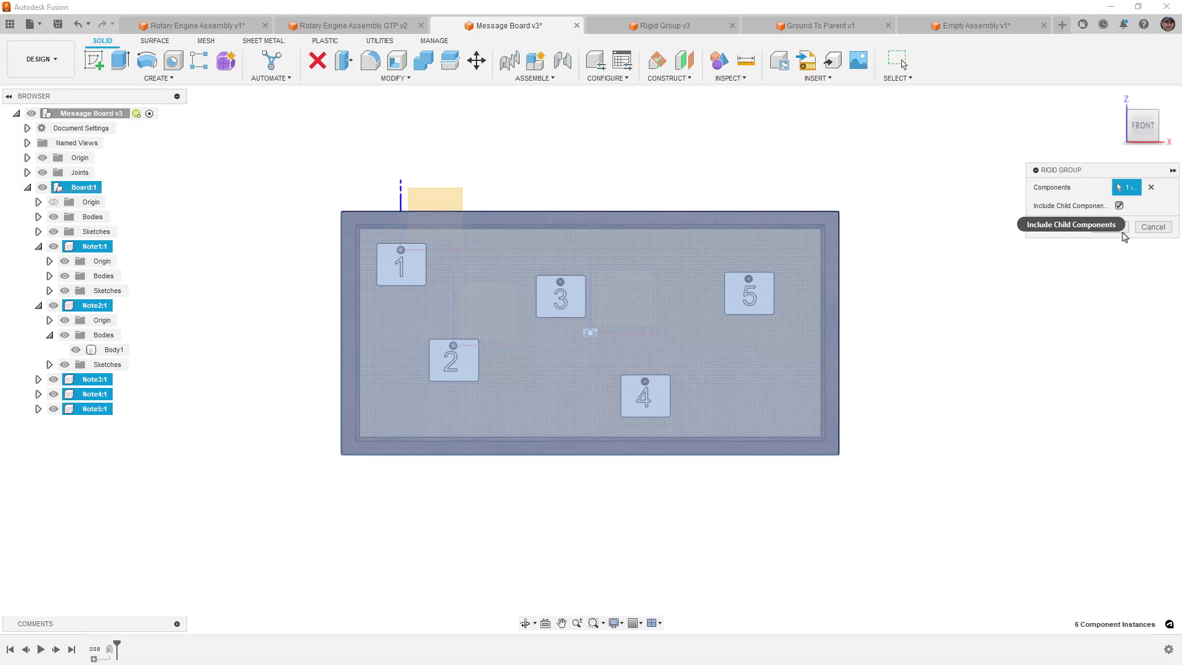
pyautogui.click(1122, 229)
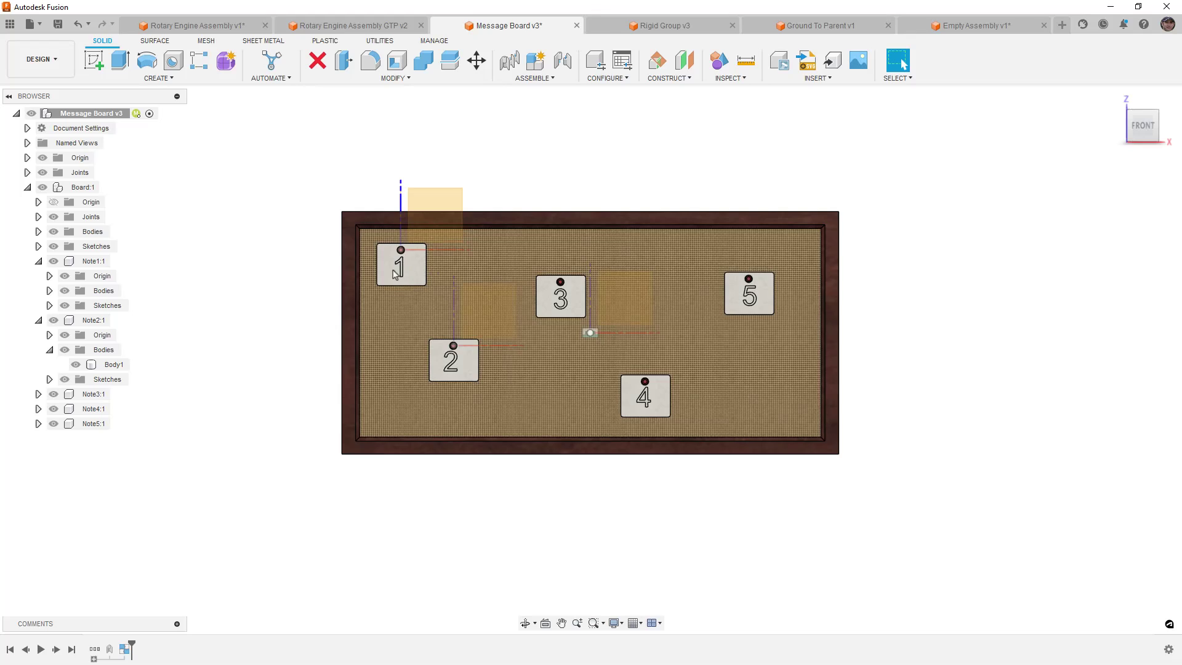
pyautogui.click(86, 202)
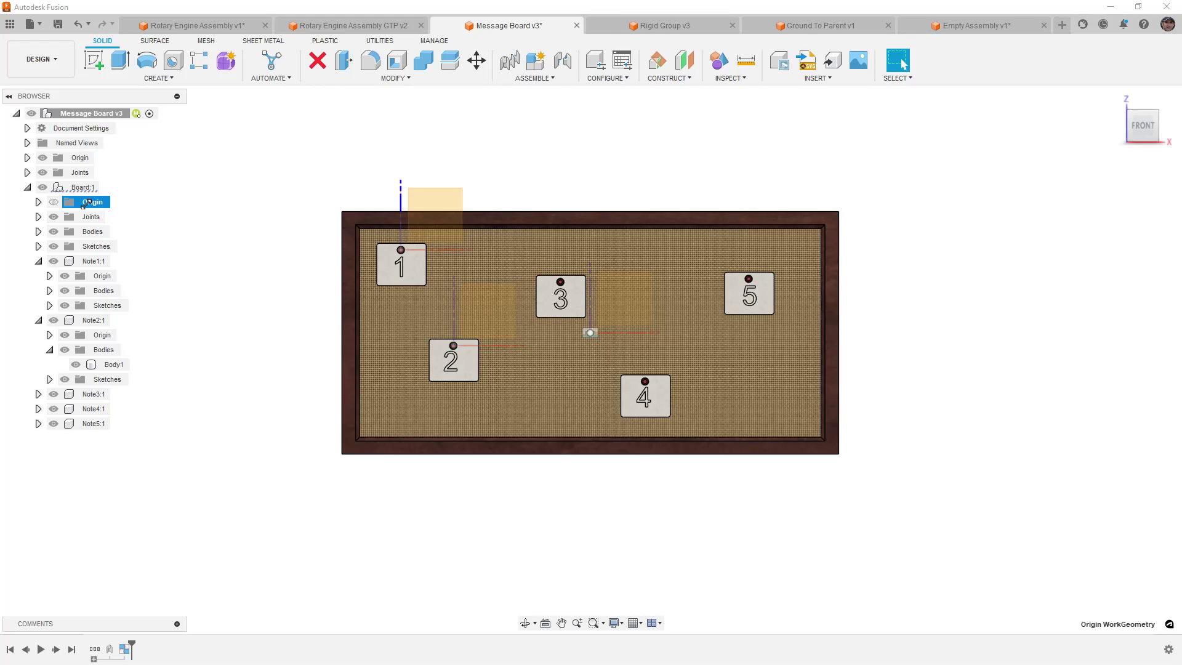
pyautogui.click(179, 208)
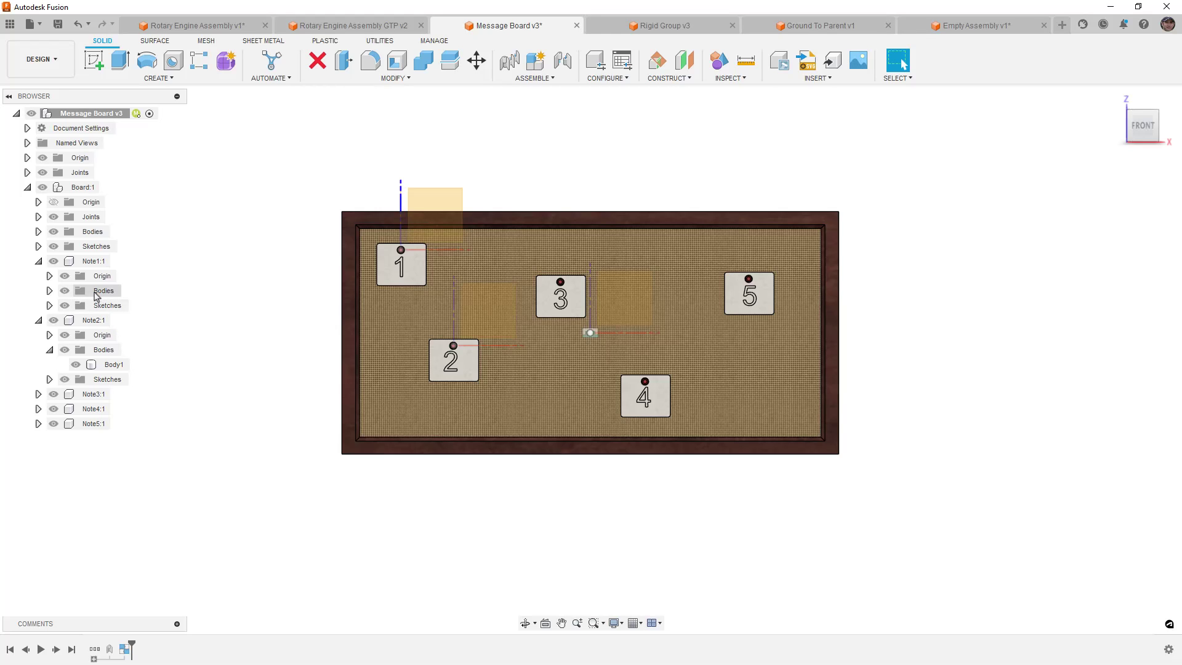
# Step: Move Note1's body about -4.972 mm in X and -13.362 mm in Z, and delete that move together with the rigid group
pyautogui.click(50, 290)
pyautogui.click(97, 305)
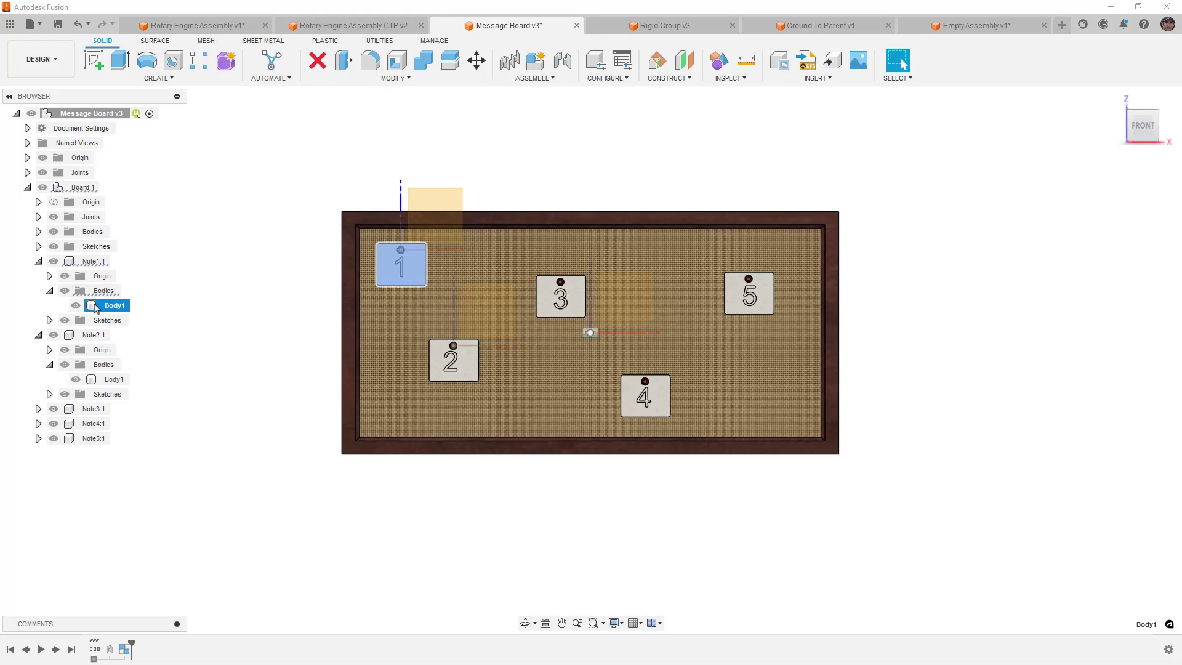
pyautogui.press('m')
pyautogui.moveTo(397, 267); pyautogui.dragTo(381, 297)
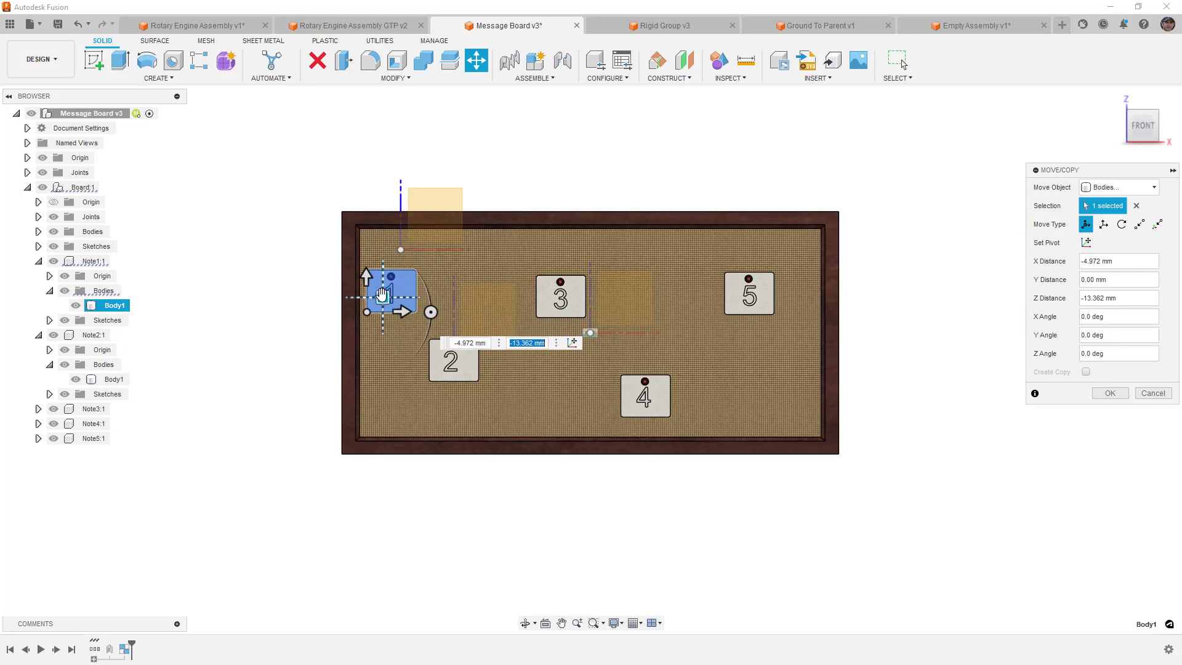
pyautogui.click(1108, 393)
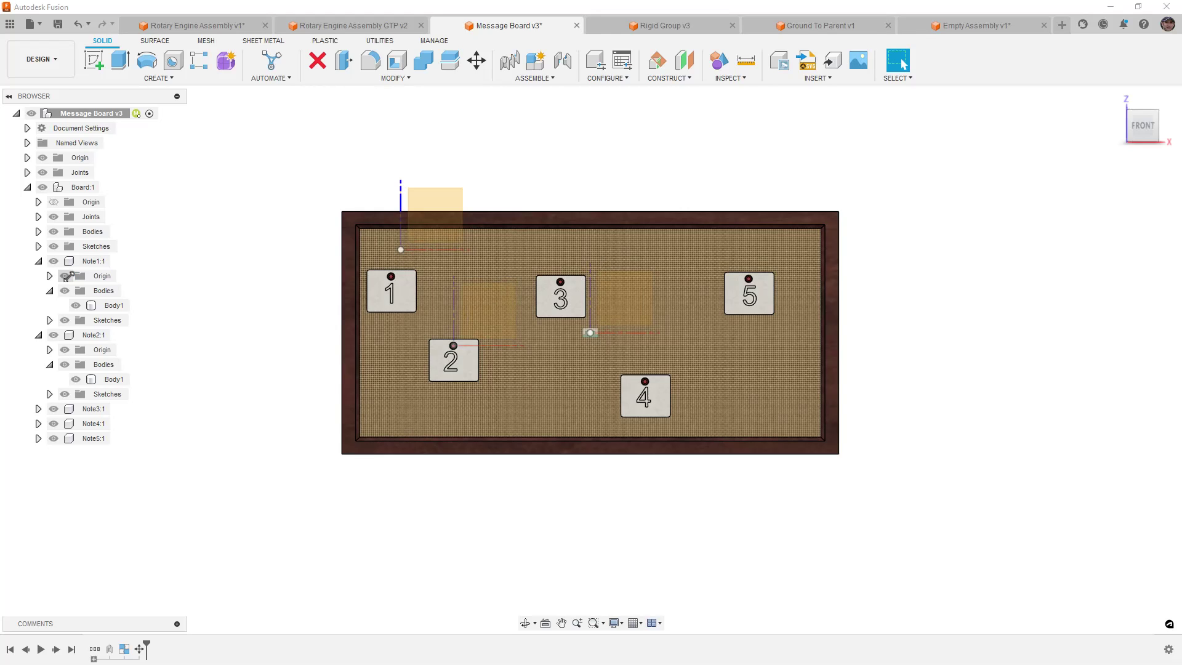
pyautogui.click(140, 648)
pyautogui.press('Delete')
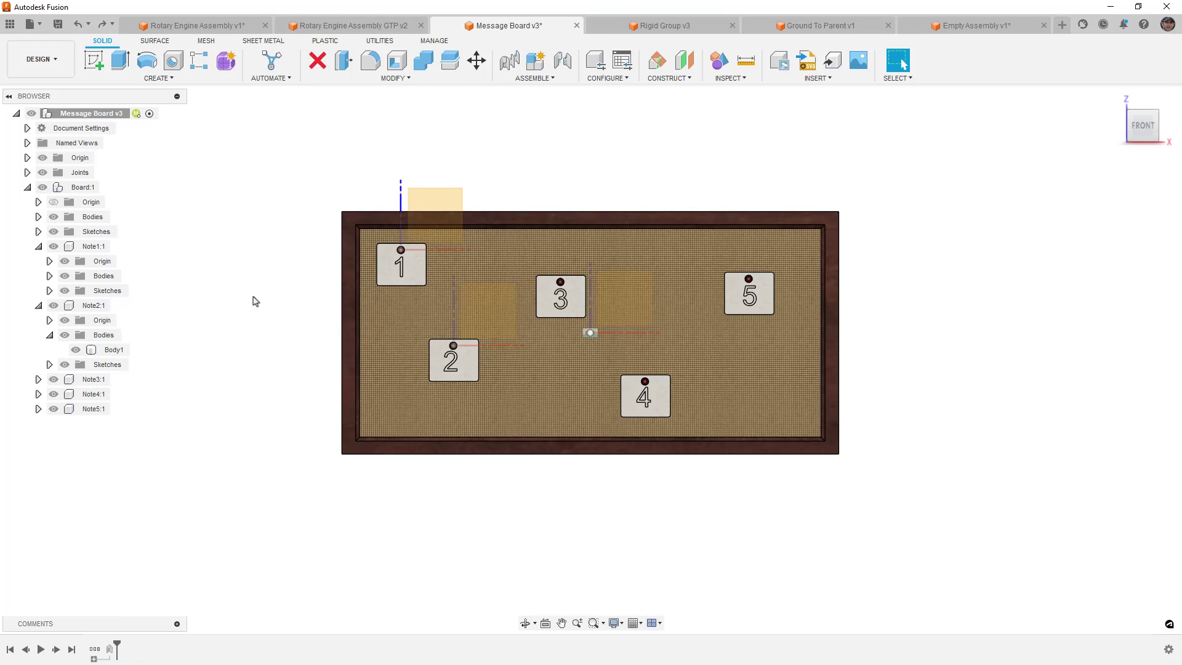
# Step: Collapse Note1 and Note2 in the browser and ground Note1 to its parent, overriding its earlier move
pyautogui.click(39, 246)
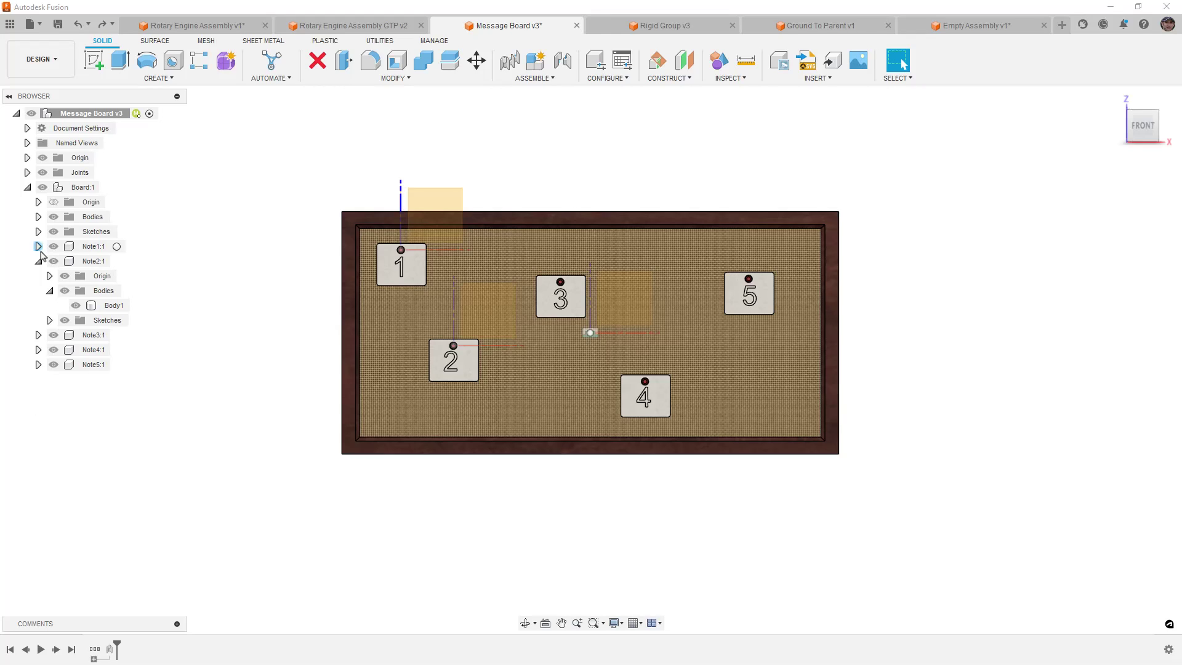
pyautogui.click(39, 261)
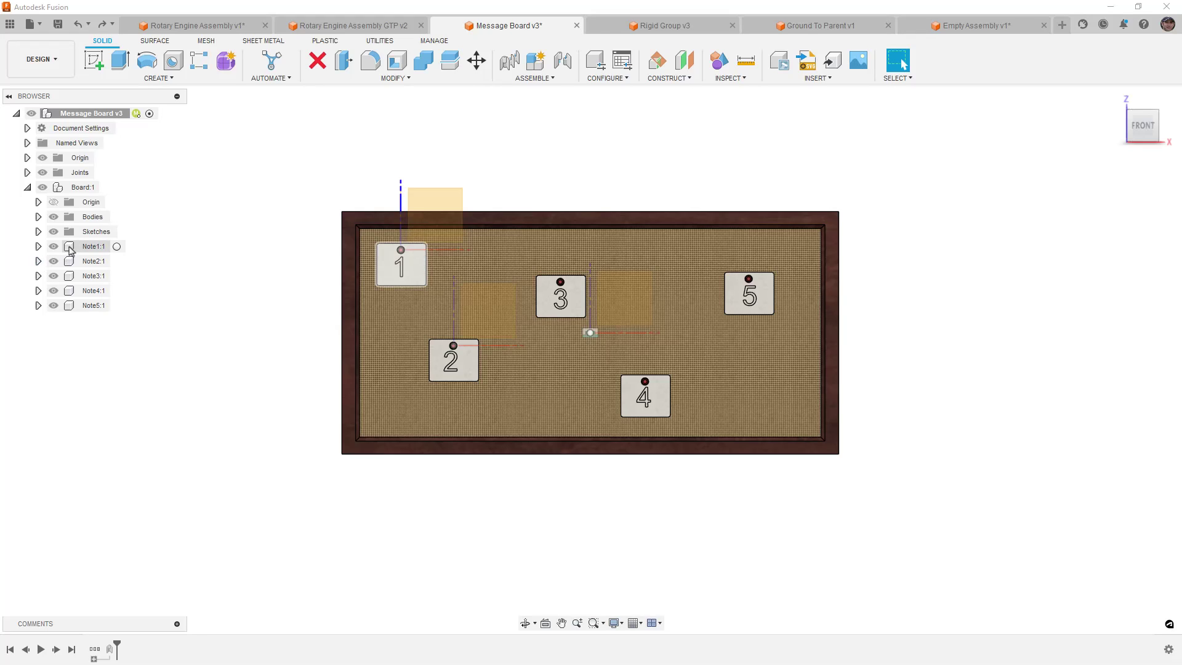
pyautogui.click(70, 249)
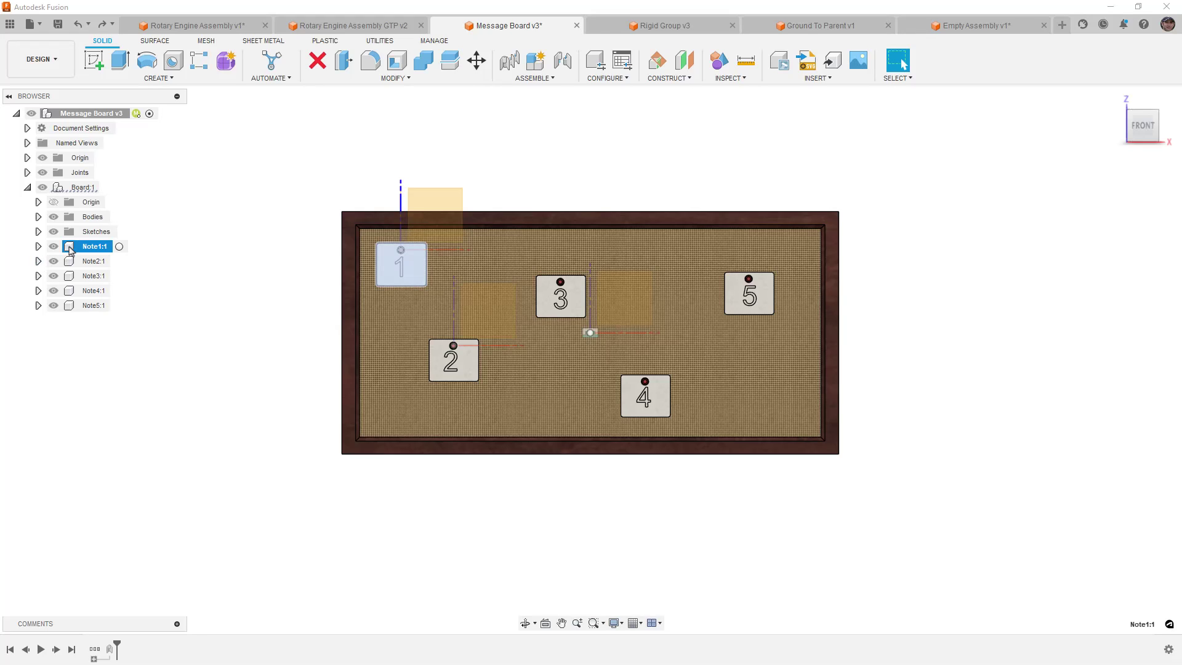
pyautogui.rightClick(69, 249)
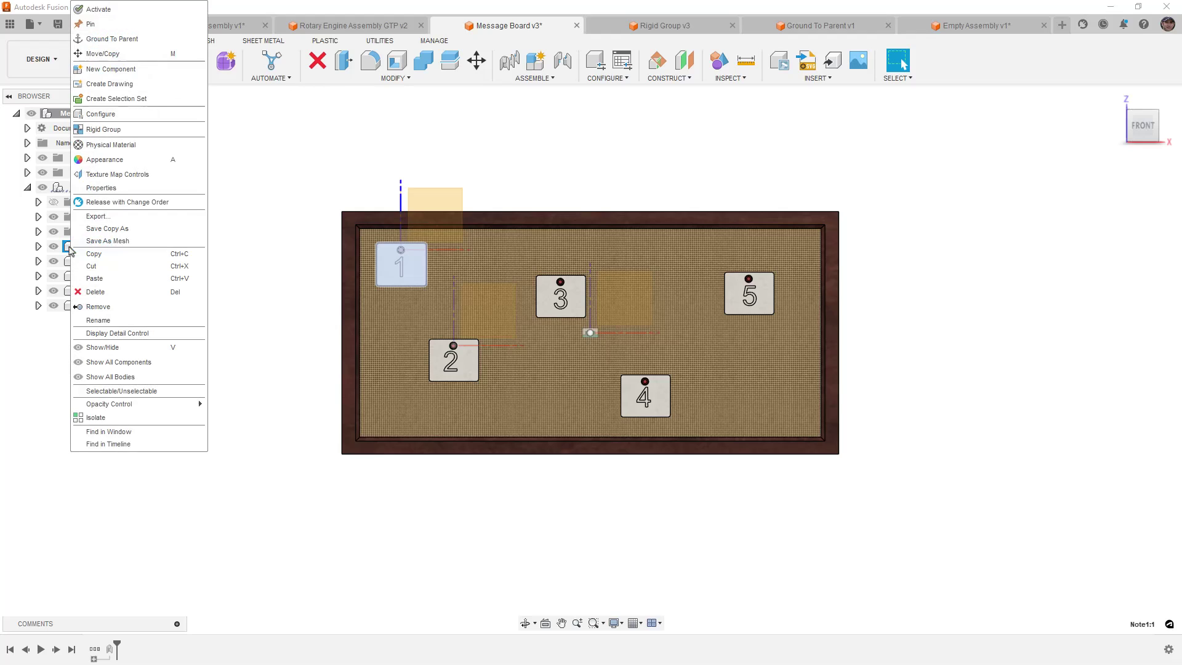
pyautogui.click(137, 39)
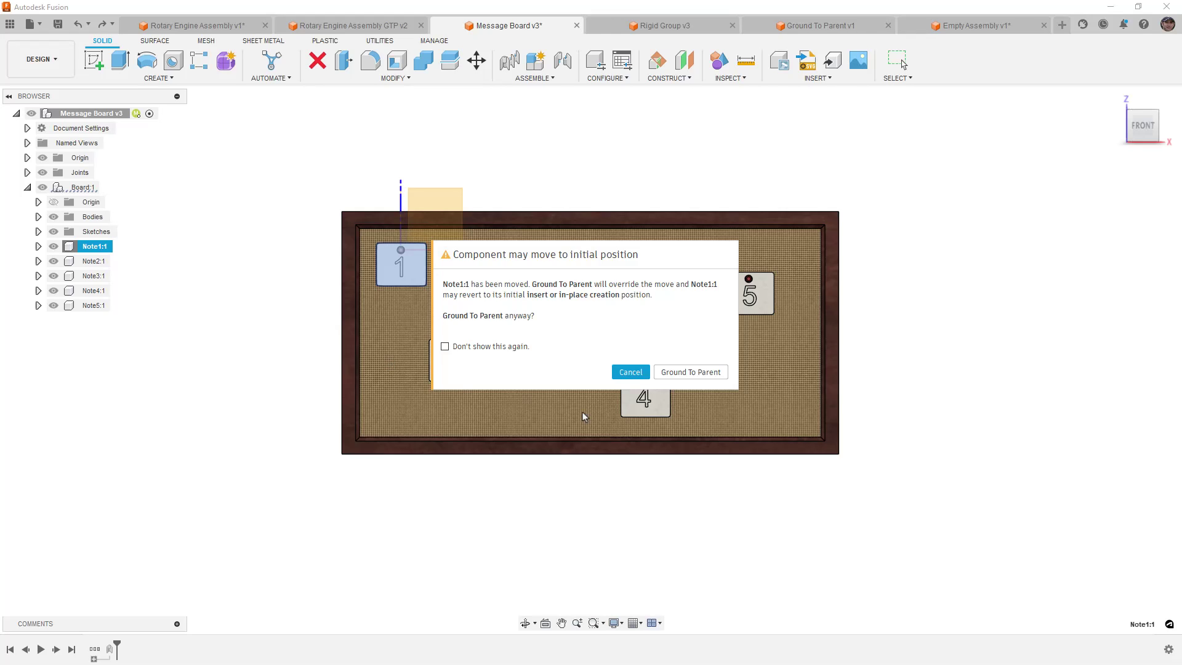
pyautogui.click(718, 372)
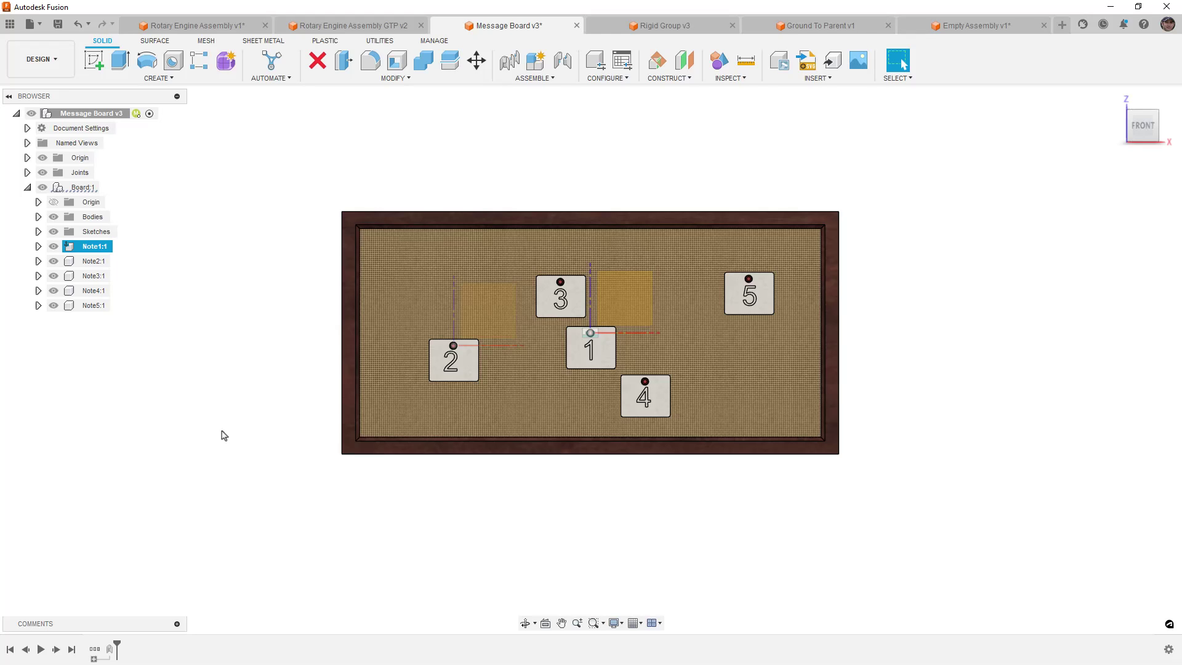
# Step: Pin Note2 at its current position on the board and clear the selection
pyautogui.click(88, 261)
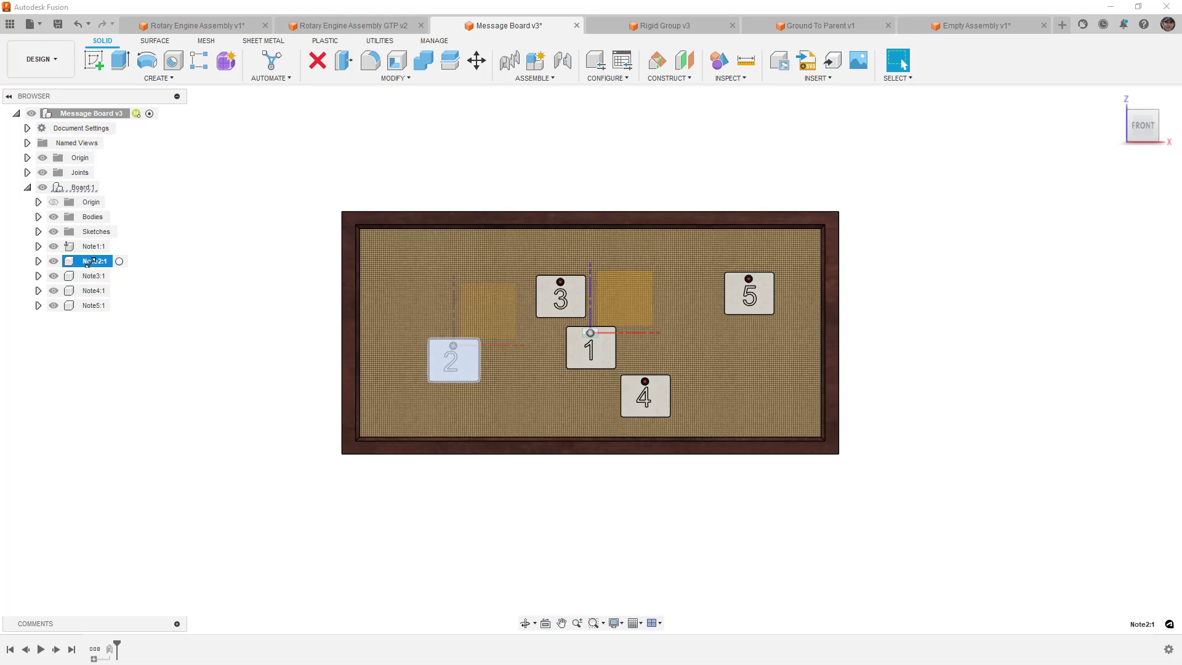
pyautogui.rightClick(88, 261)
pyautogui.click(145, 48)
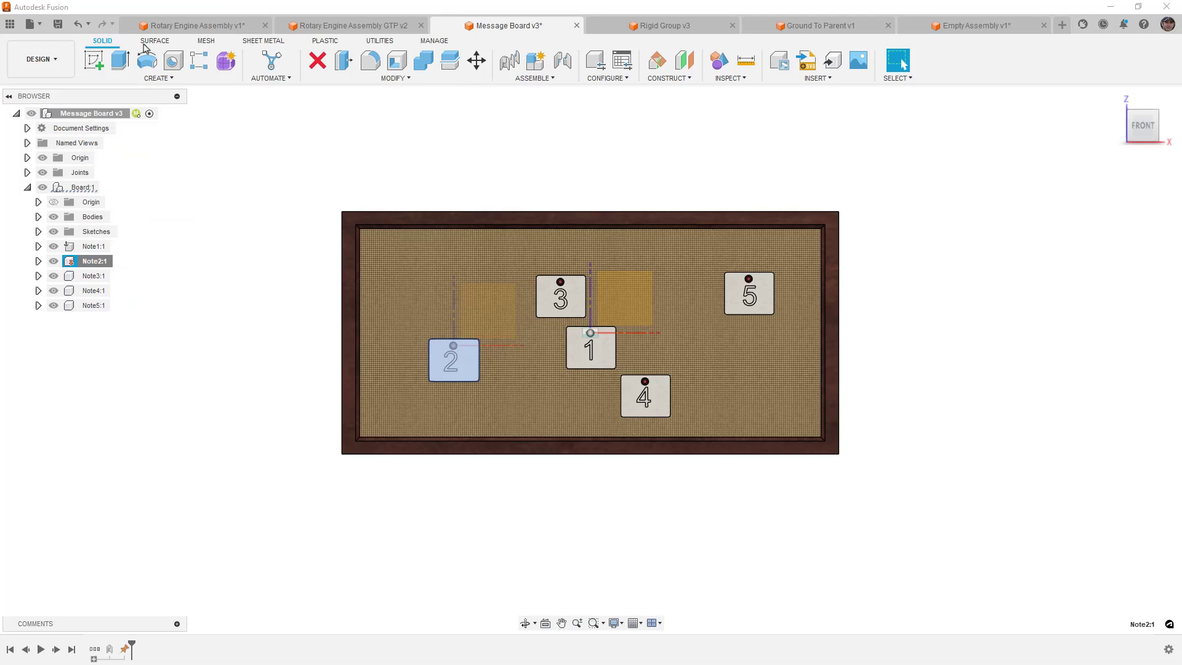
pyautogui.press('Escape')
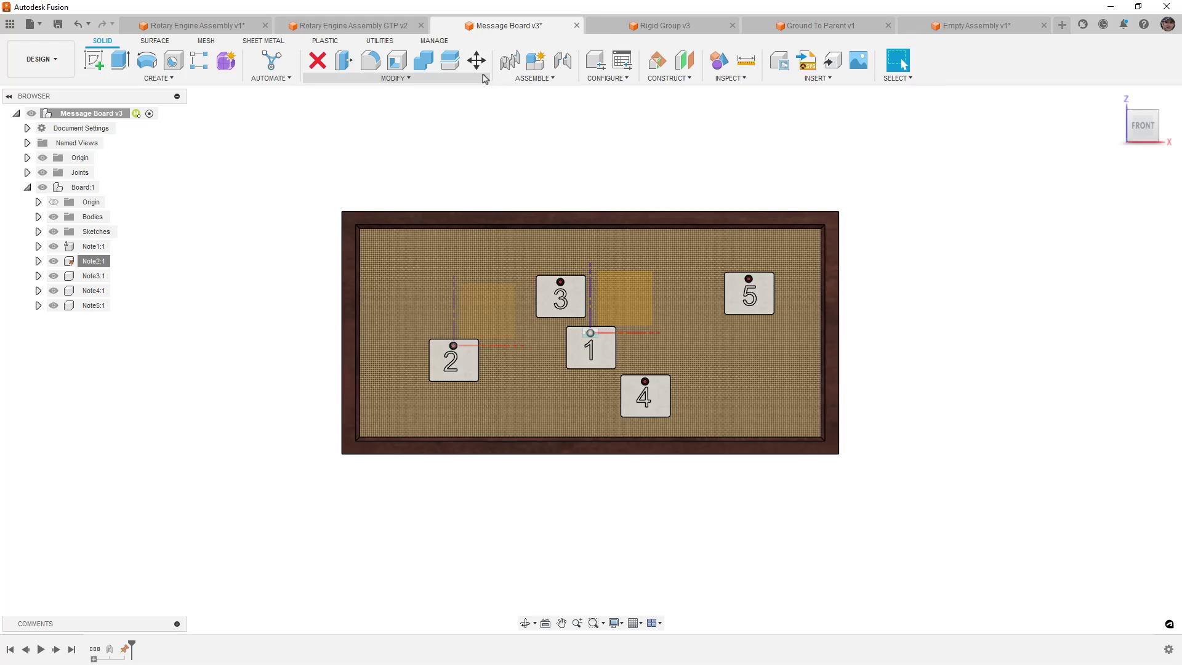
# Step: Move the Note3 component about -155.061 mm in X and 21.752 mm in Z, off the board, with its position captured
pyautogui.click(106, 277)
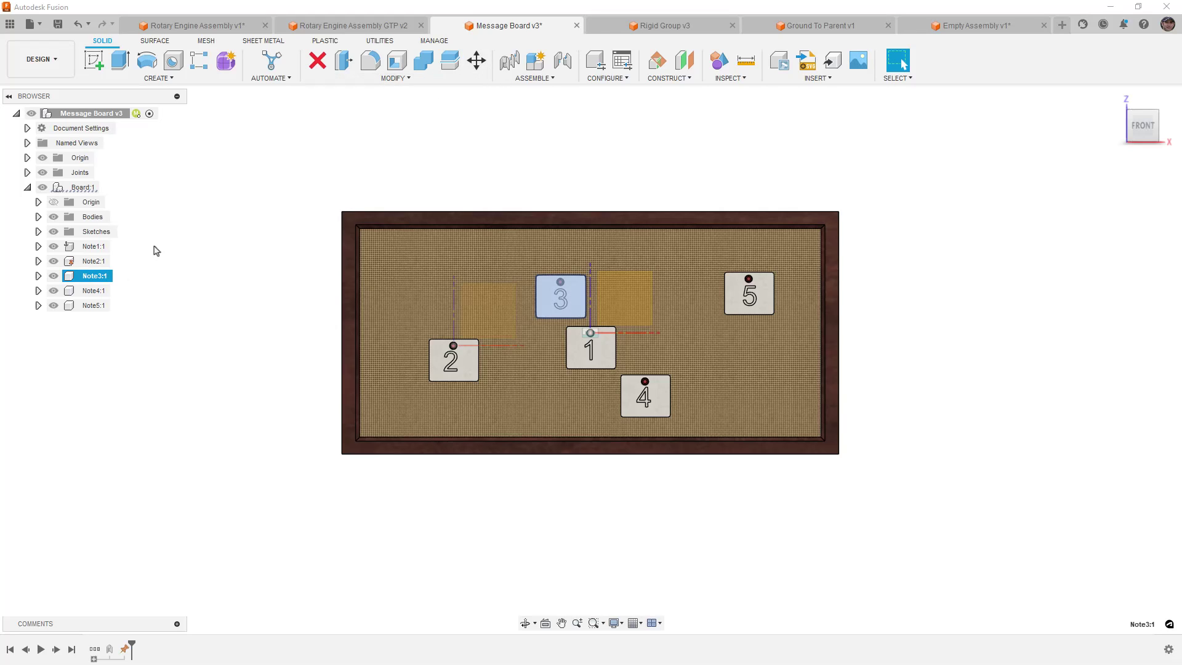
pyautogui.press('m')
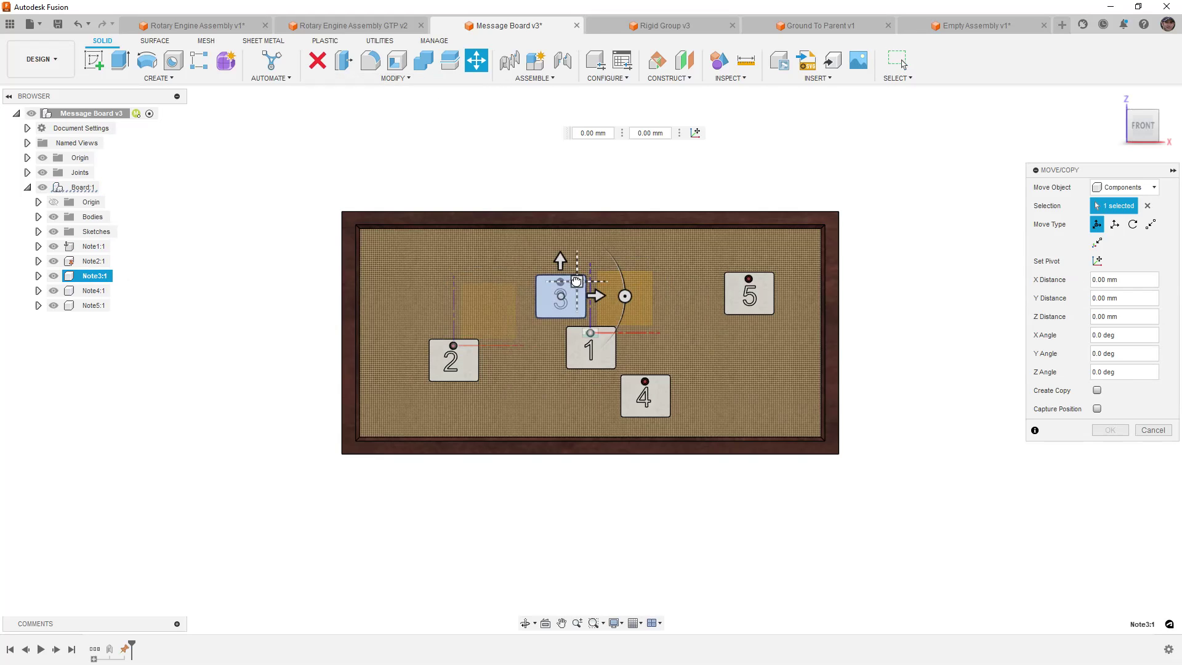
pyautogui.moveTo(578, 281); pyautogui.dragTo(269, 238)
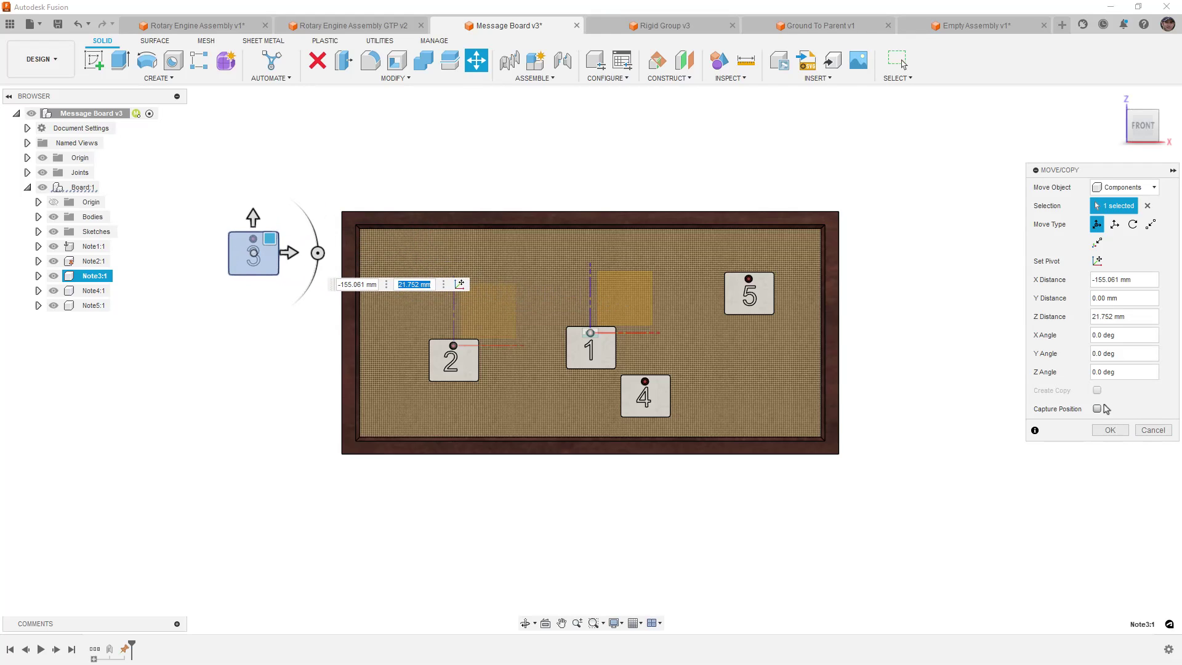
pyautogui.click(1097, 409)
pyautogui.click(1110, 430)
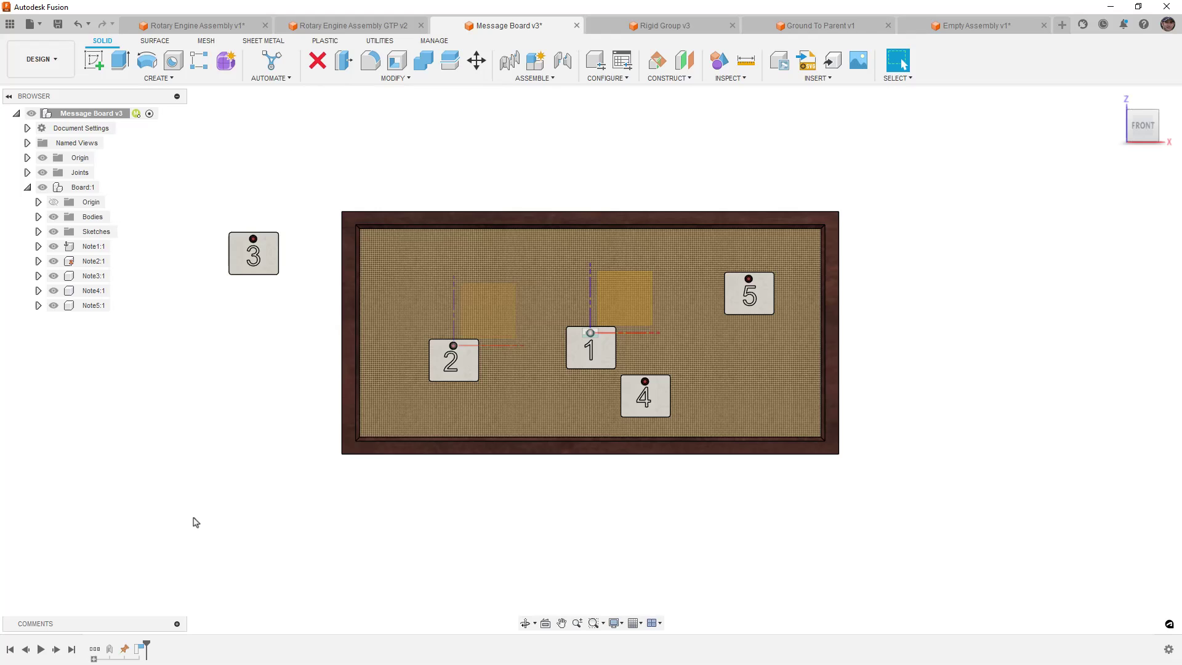
# Step: Roll the timeline back to just before Note3's captured position, after the Note2 pin
pyautogui.click(141, 650)
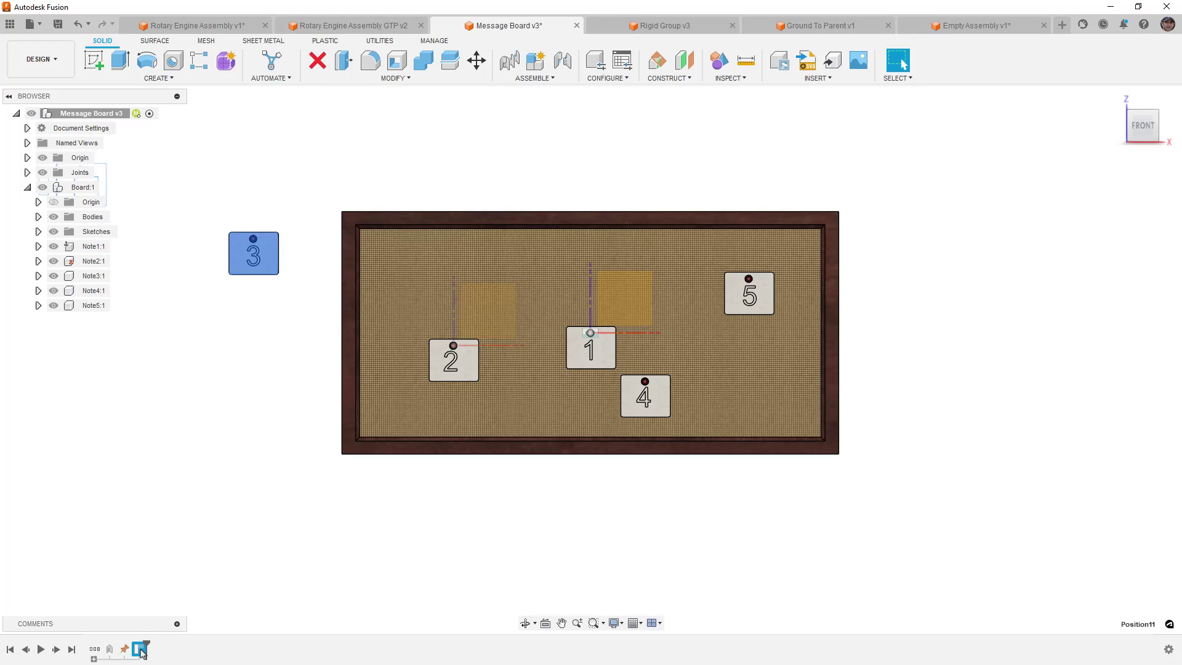
pyautogui.moveTo(146, 645); pyautogui.dragTo(131, 646)
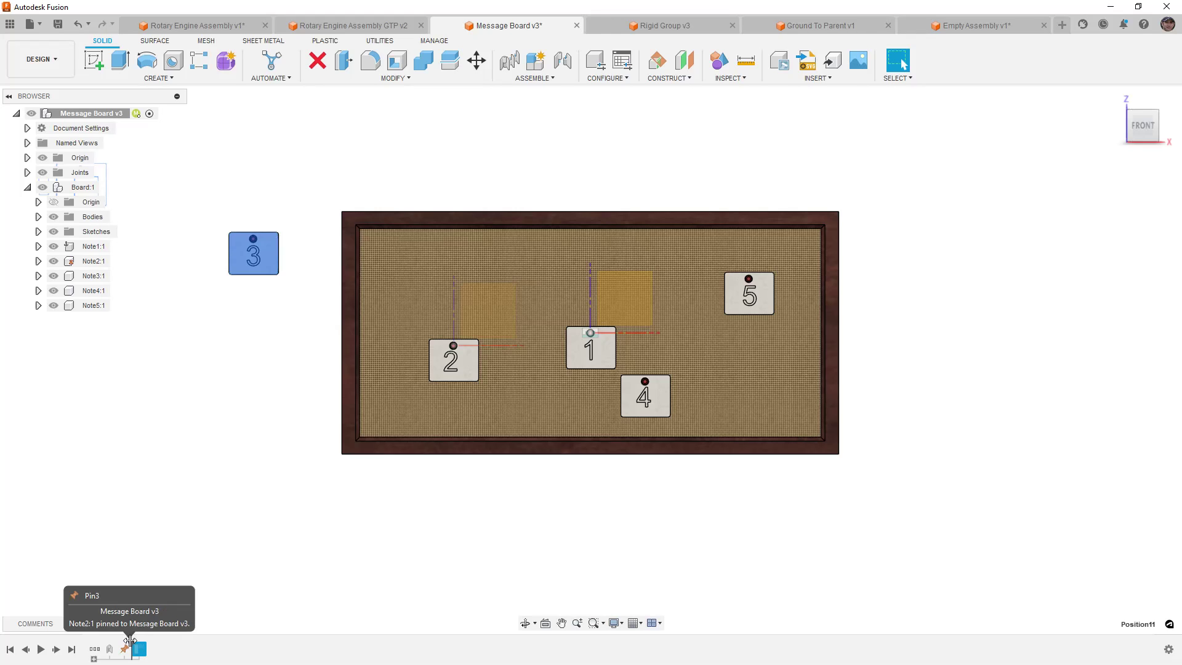
pyautogui.click(216, 448)
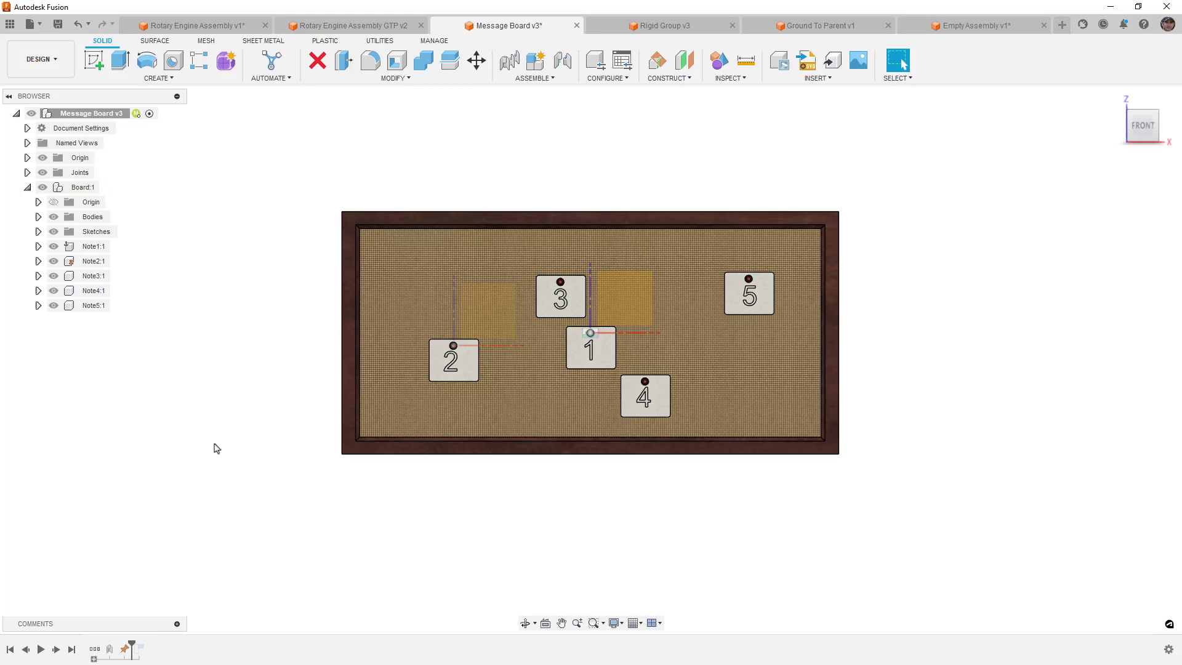
# Step: Move Body1 inside Note3 off the board past its left edge, and review the Move feature's settings without changing them
pyautogui.click(38, 276)
pyautogui.click(102, 321)
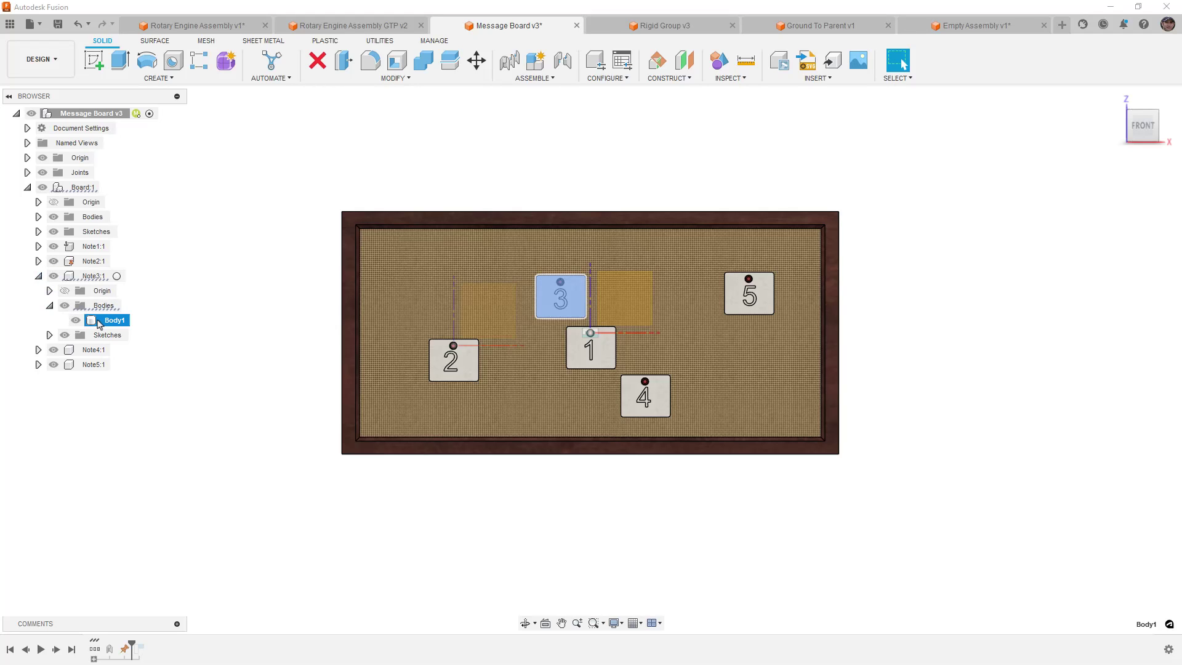
pyautogui.press('m')
pyautogui.moveTo(552, 303); pyautogui.dragTo(266, 273)
pyautogui.click(1110, 393)
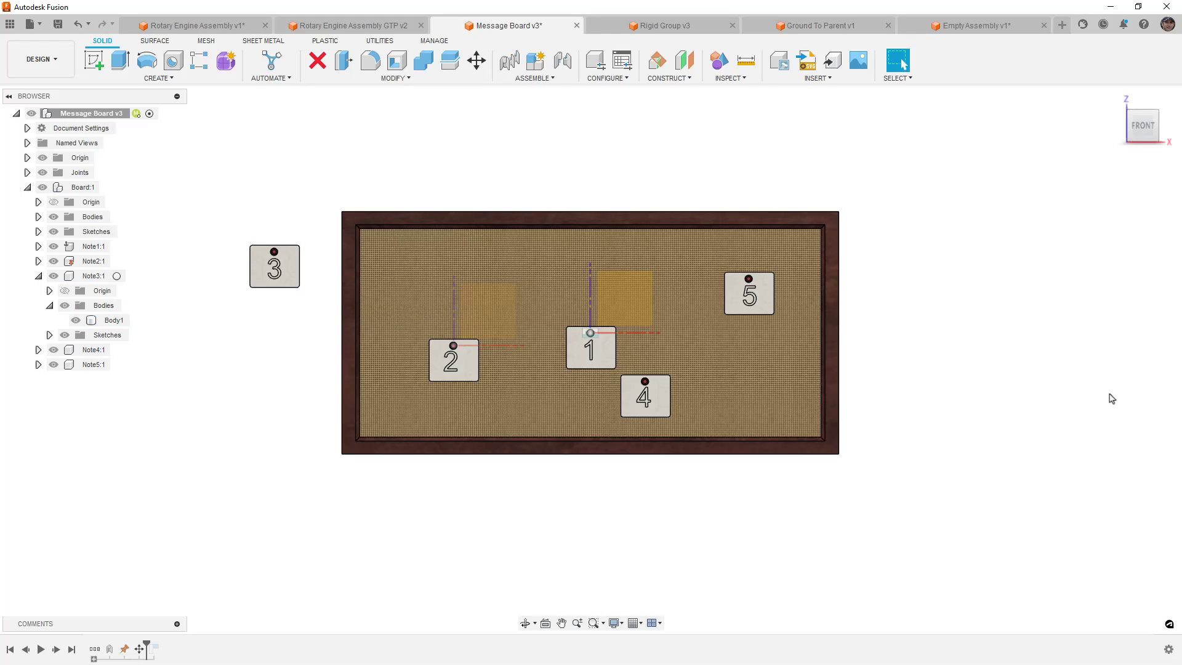
pyautogui.doubleClick(143, 649)
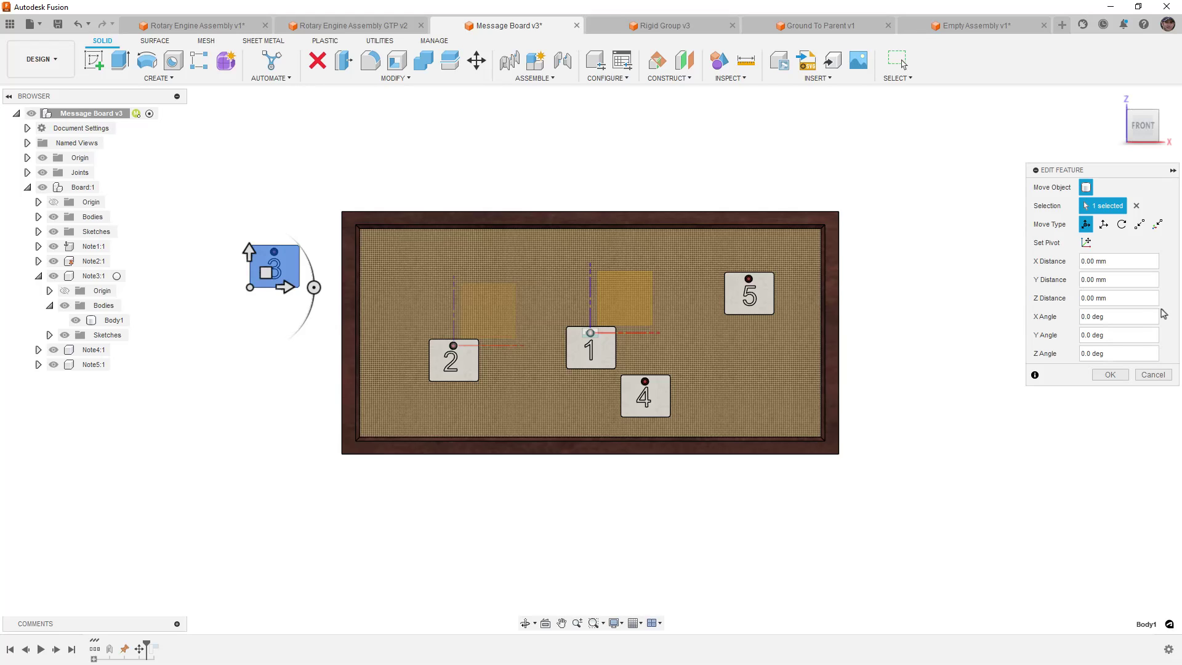
pyautogui.click(1110, 374)
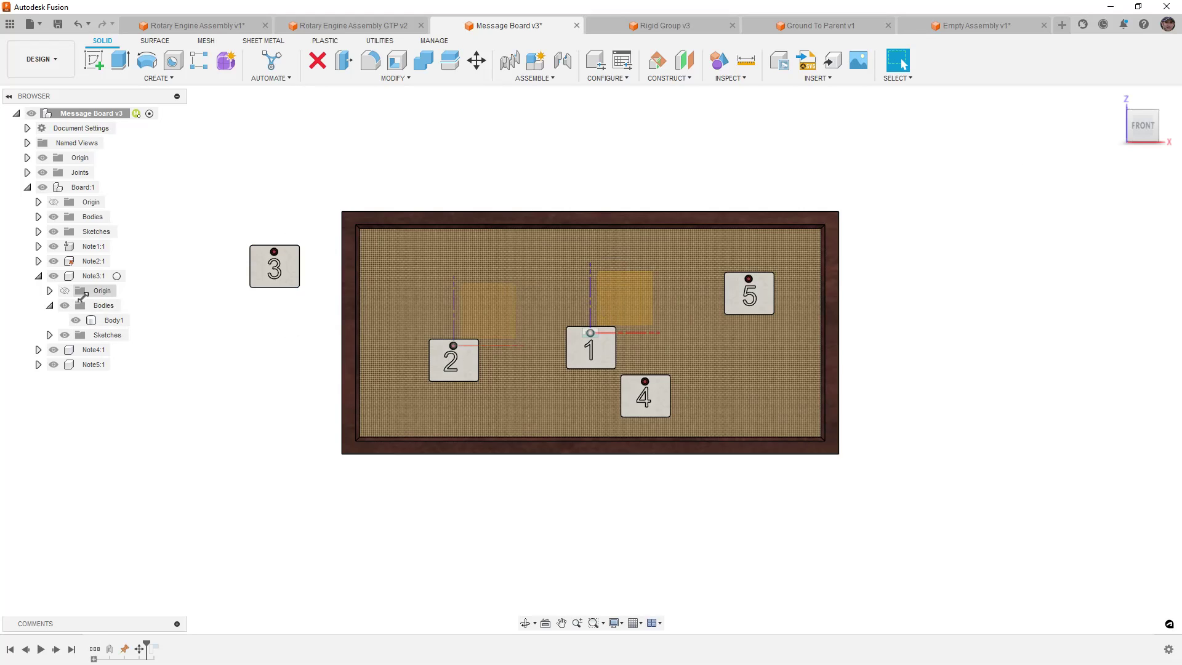
# Step: Ground the Note3 component to its parent, overriding its earlier component move
pyautogui.rightClick(88, 276)
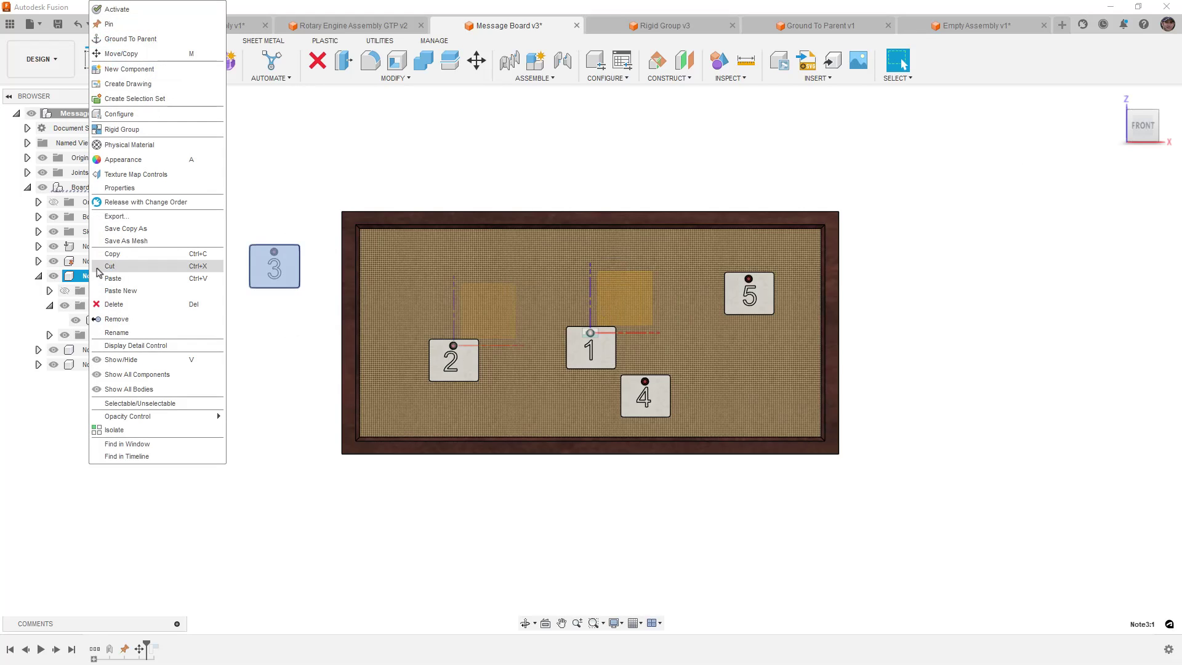
pyautogui.click(129, 39)
pyautogui.click(670, 369)
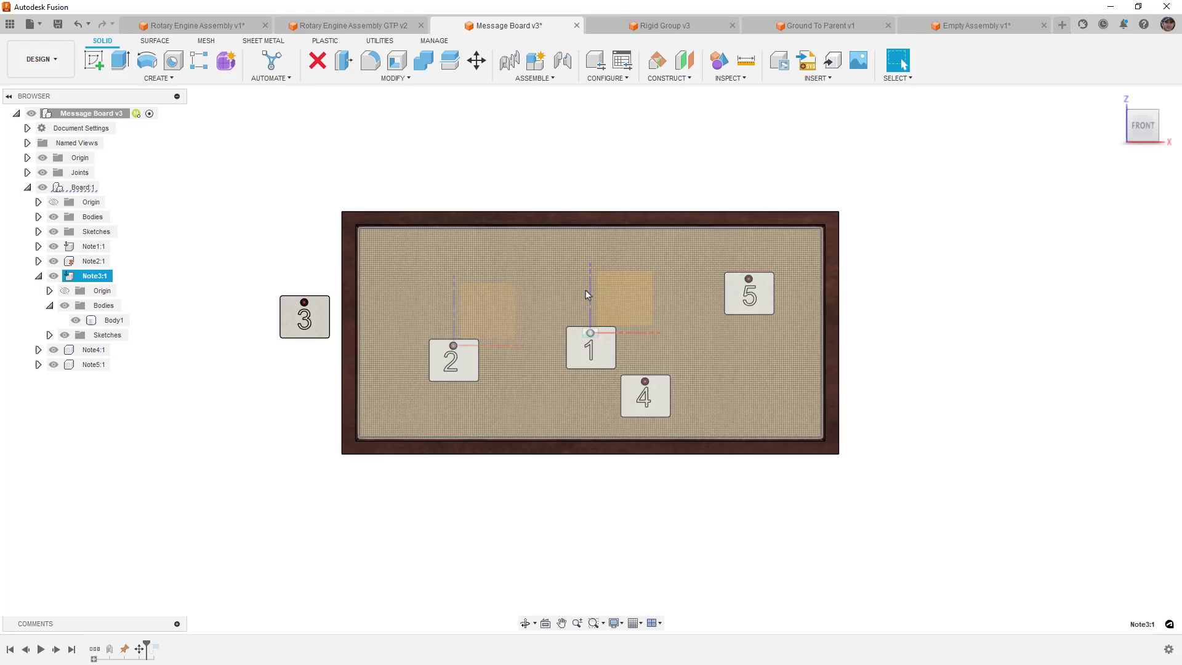
# Step: Switch to the Rigid Group design and examine Parent's child components and the rigid group among its joints
pyautogui.click(641, 32)
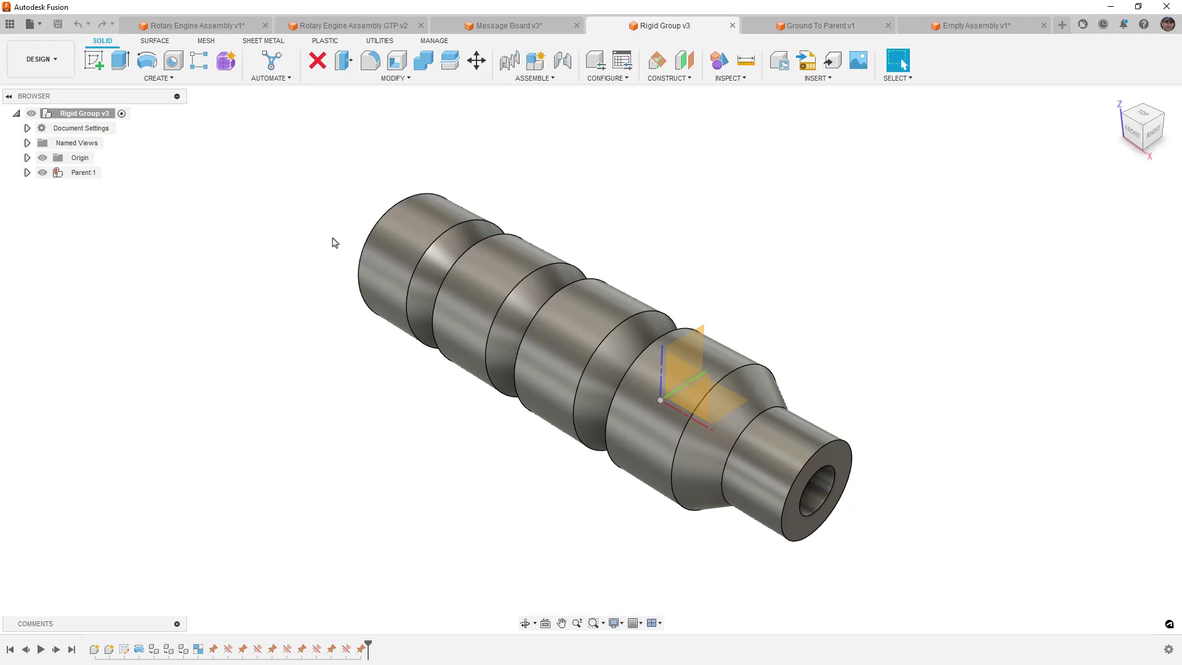
pyautogui.click(28, 172)
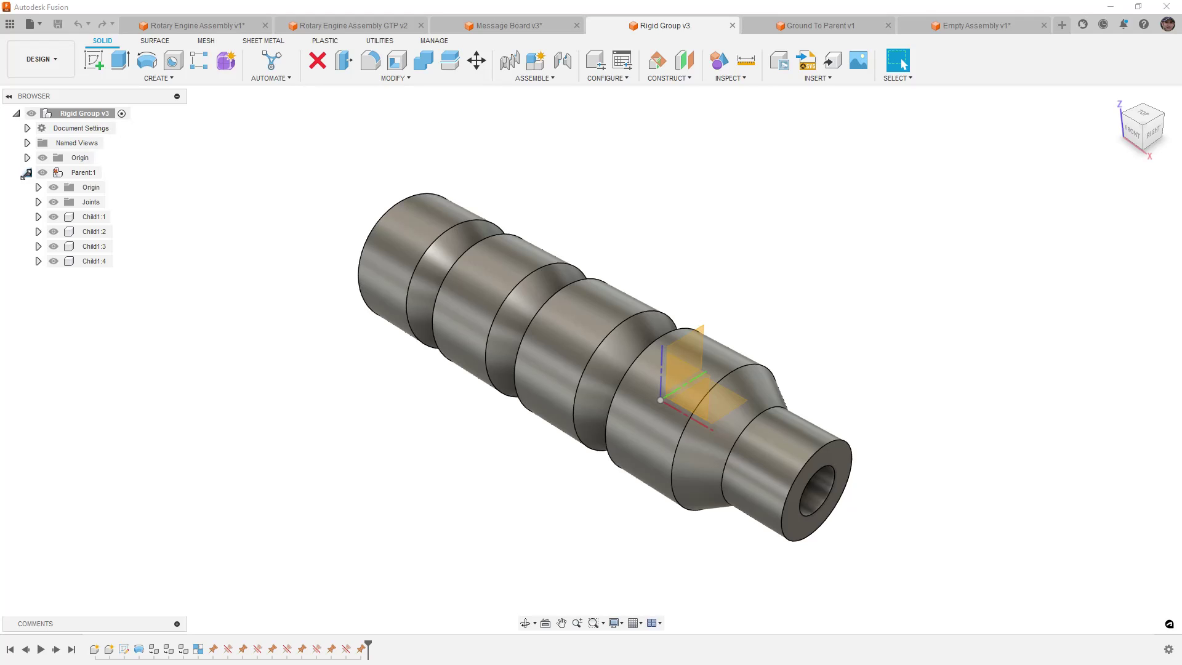
pyautogui.click(86, 218)
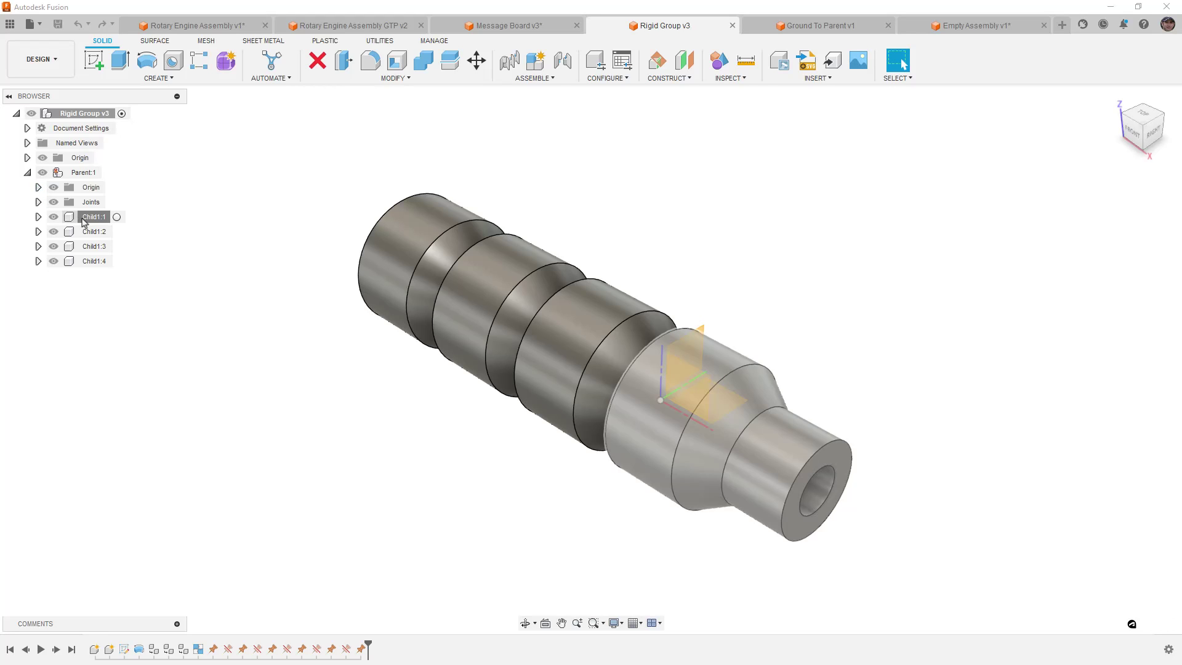
pyautogui.click(92, 232)
pyautogui.click(87, 247)
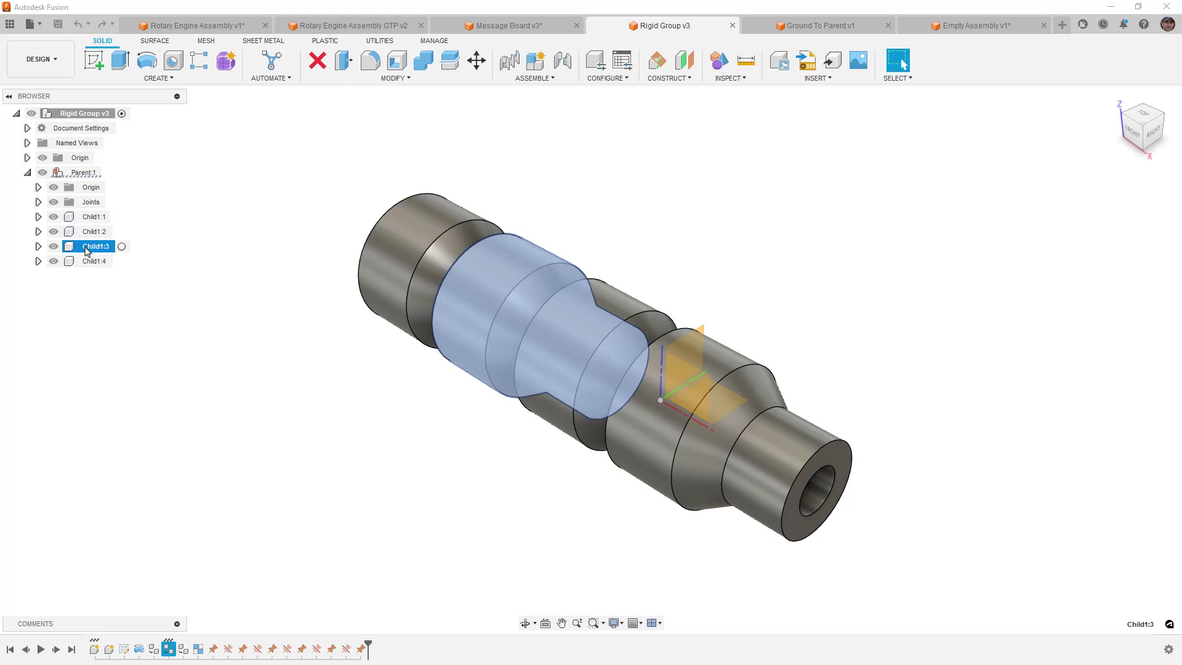
pyautogui.click(88, 262)
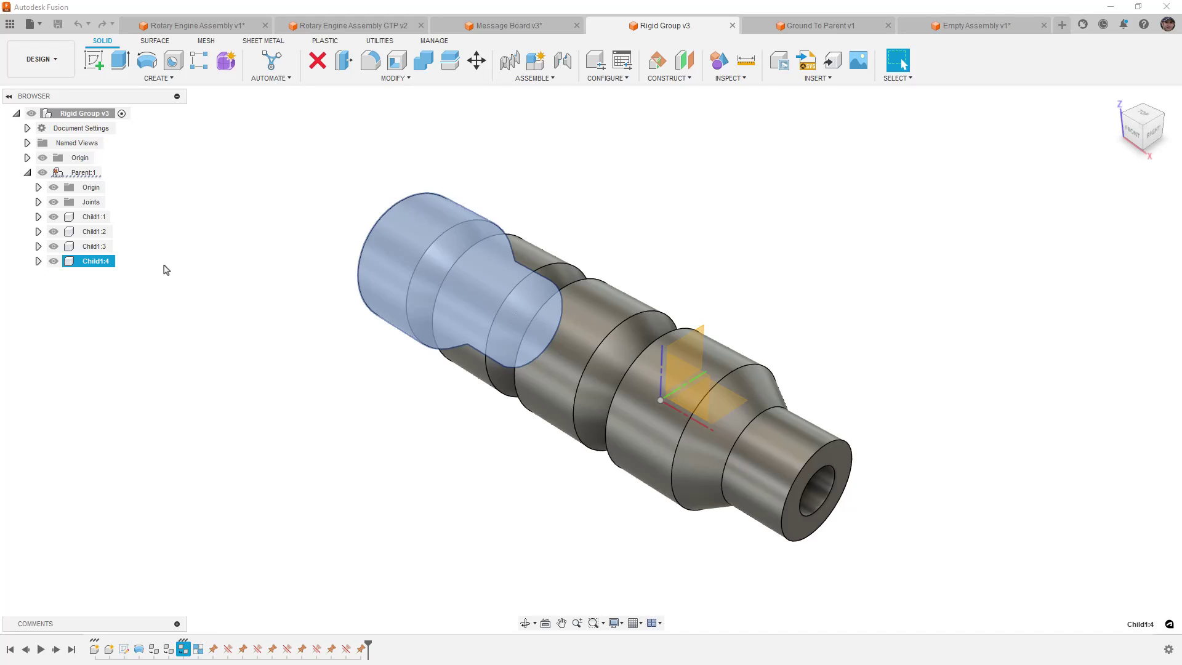
pyautogui.click(161, 242)
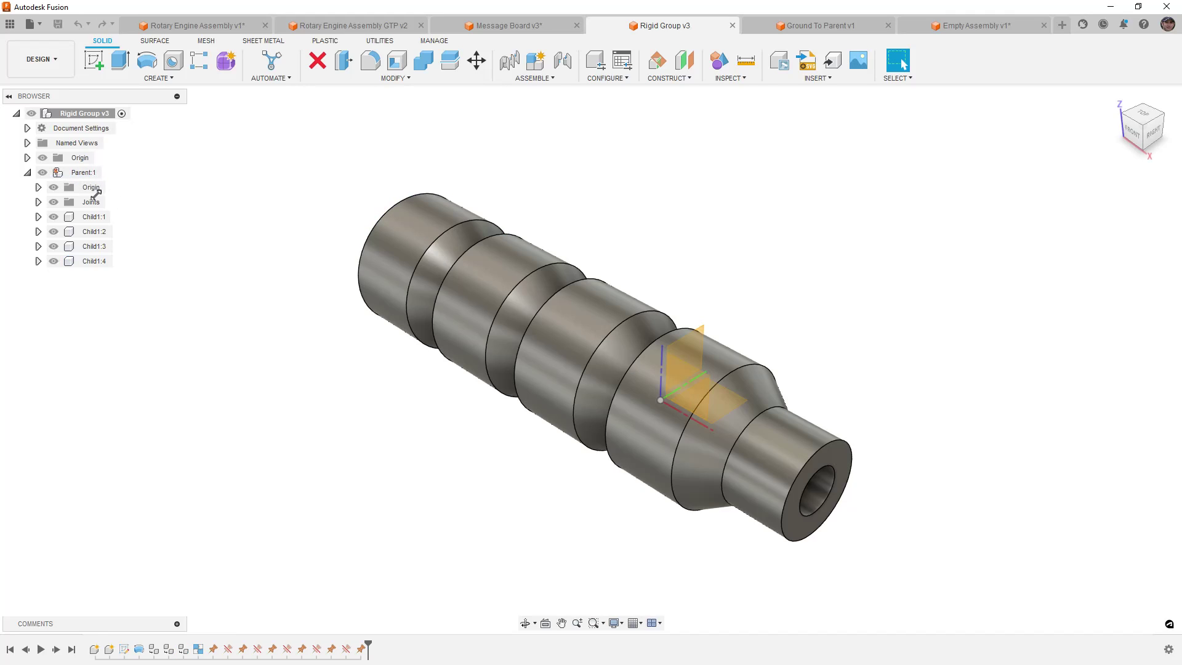
pyautogui.click(39, 202)
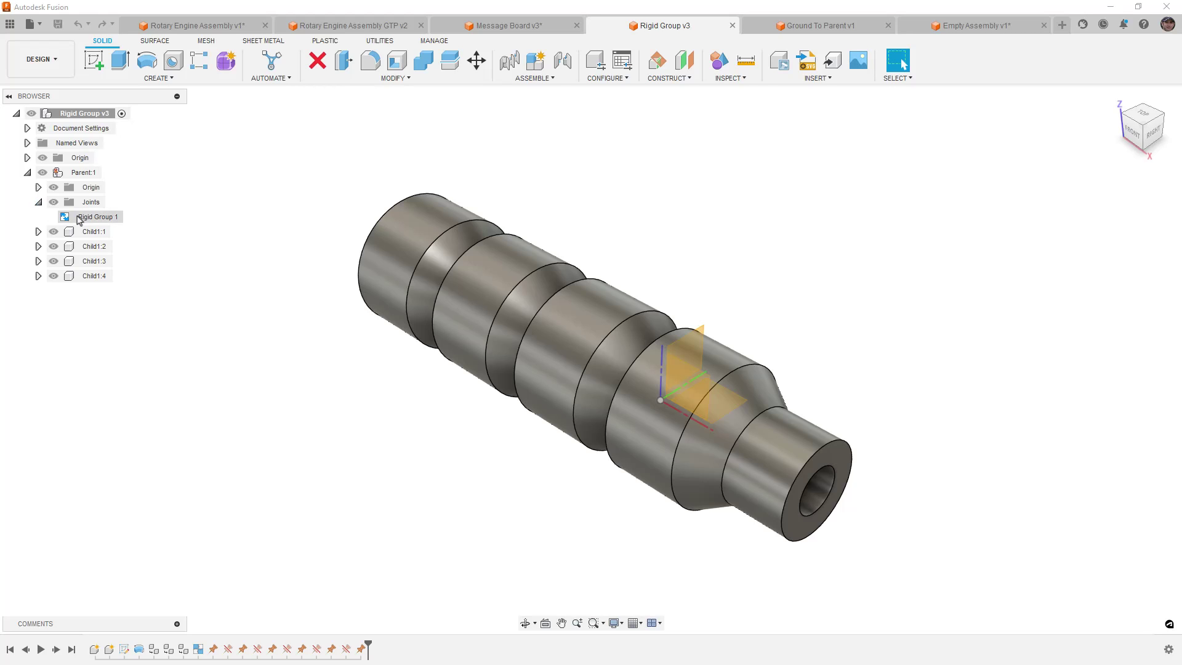
pyautogui.click(80, 217)
pyautogui.click(294, 378)
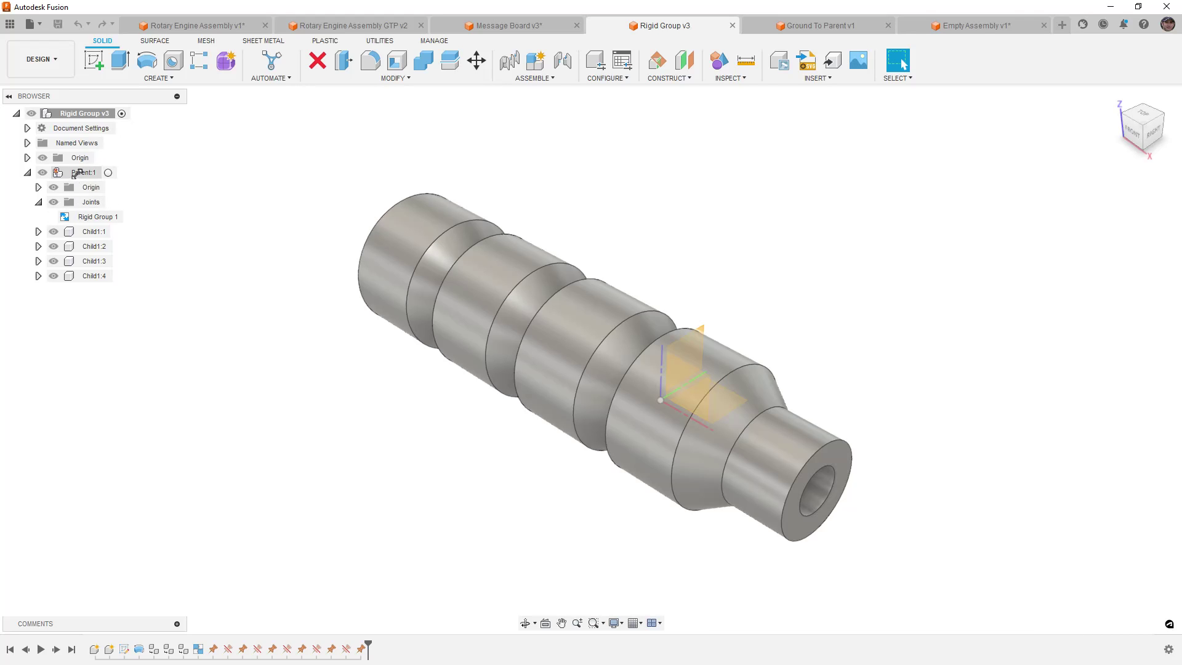
# Step: Unpin the Parent component and clear the selection
pyautogui.rightClick(75, 173)
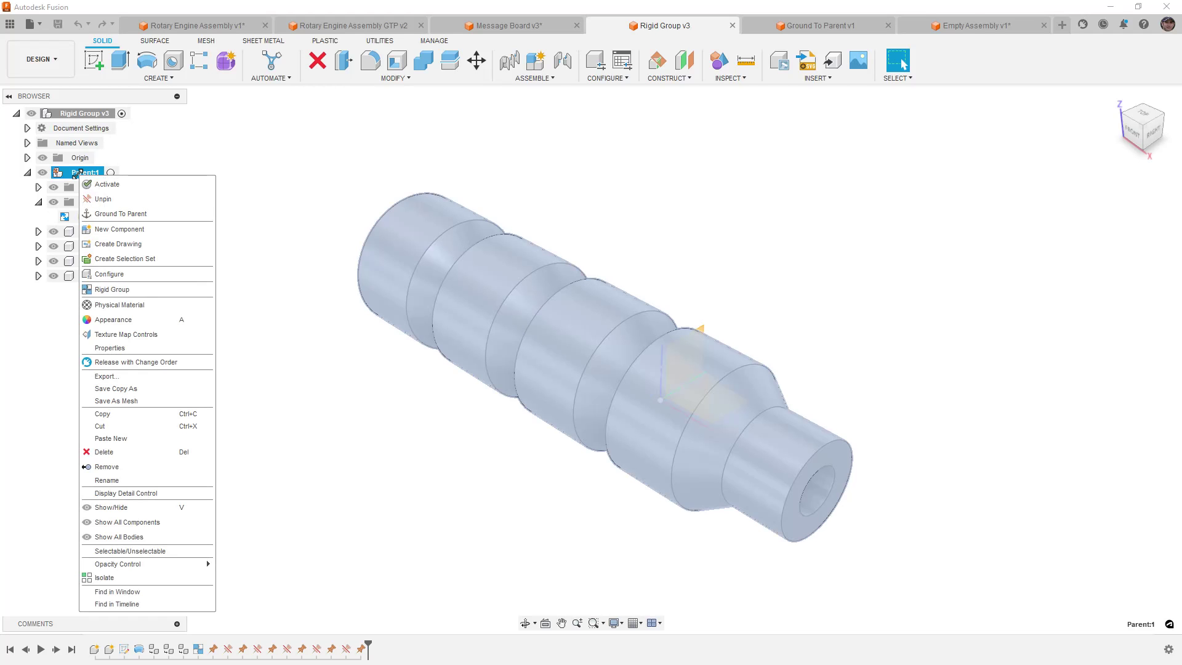
pyautogui.click(119, 225)
pyautogui.click(351, 293)
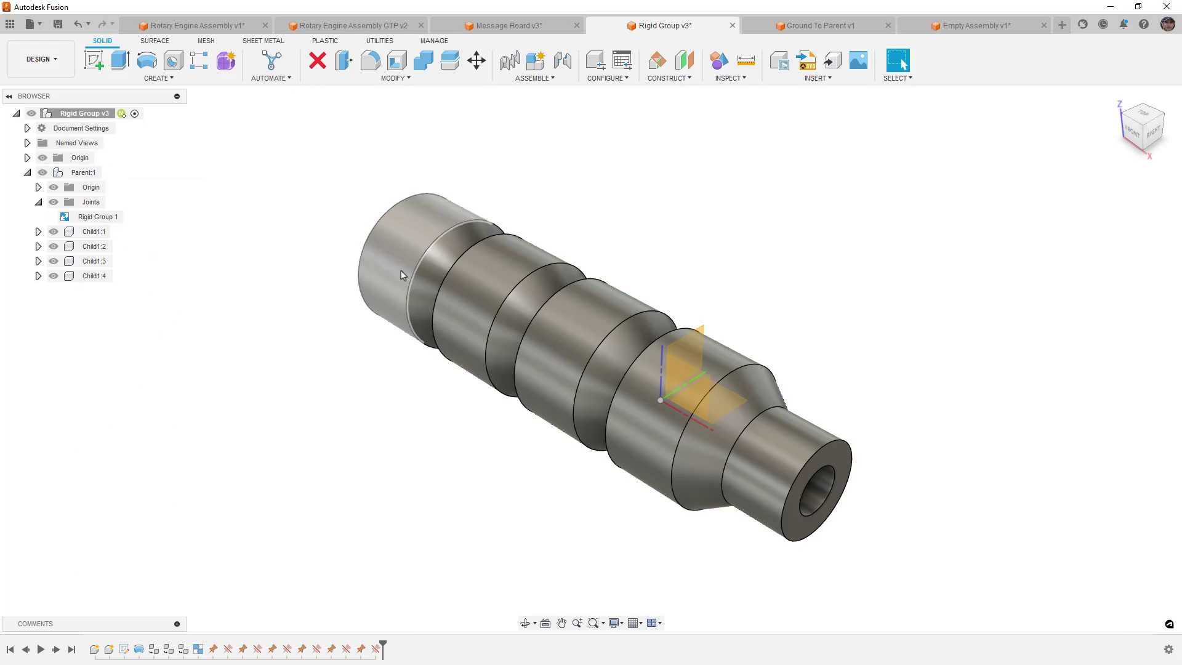
# Step: Test the assembly's free movement, revert its position, and pin the Parent component again
pyautogui.moveTo(396, 267); pyautogui.dragTo(603, 263)
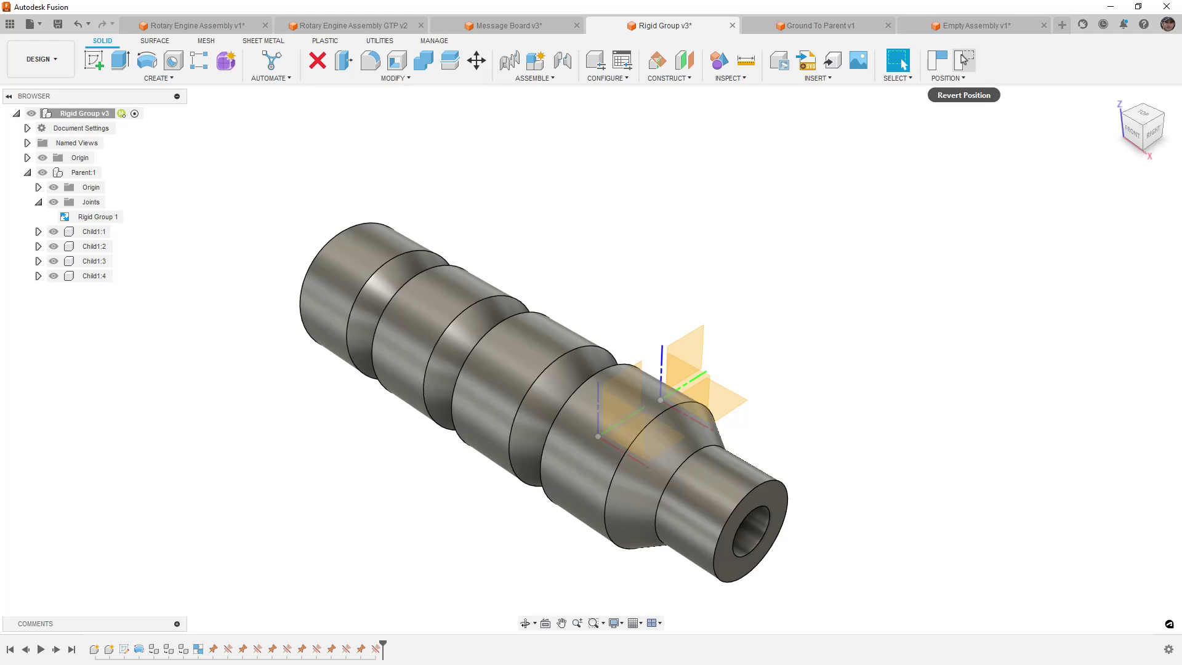
pyautogui.click(937, 62)
pyautogui.rightClick(86, 180)
pyautogui.click(111, 204)
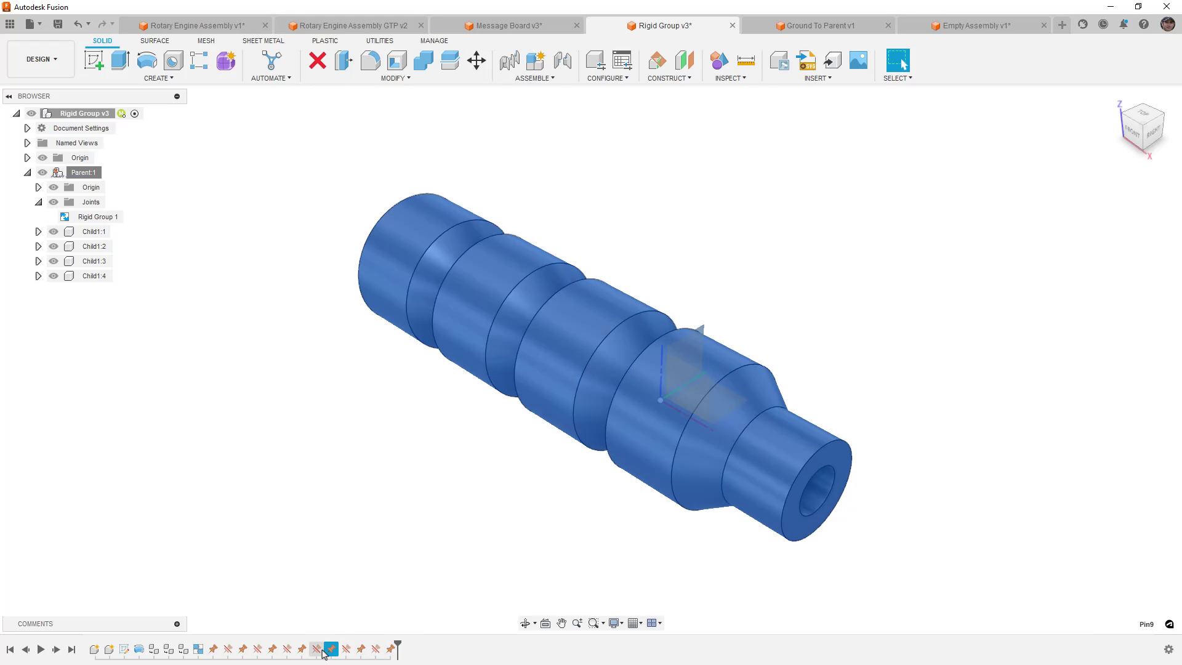
# Step: Roll the timeline back to just after the rigid group, before the first pin, and test moving the assembly
pyautogui.moveTo(398, 644); pyautogui.dragTo(220, 643)
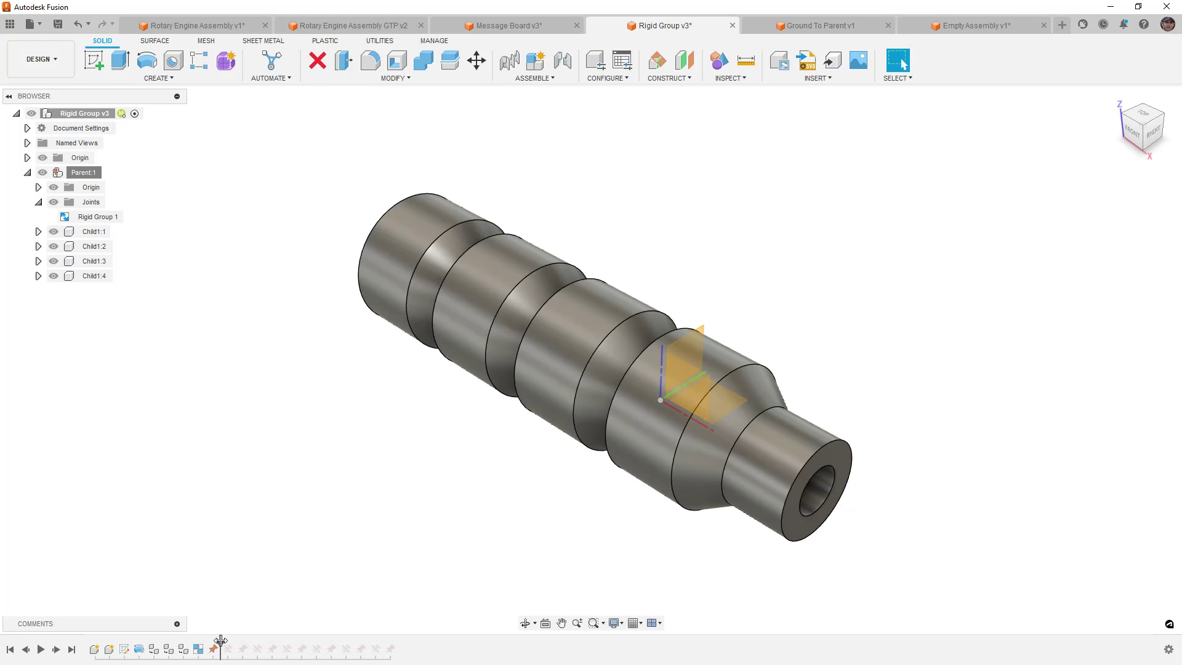
pyautogui.moveTo(220, 642); pyautogui.dragTo(205, 643)
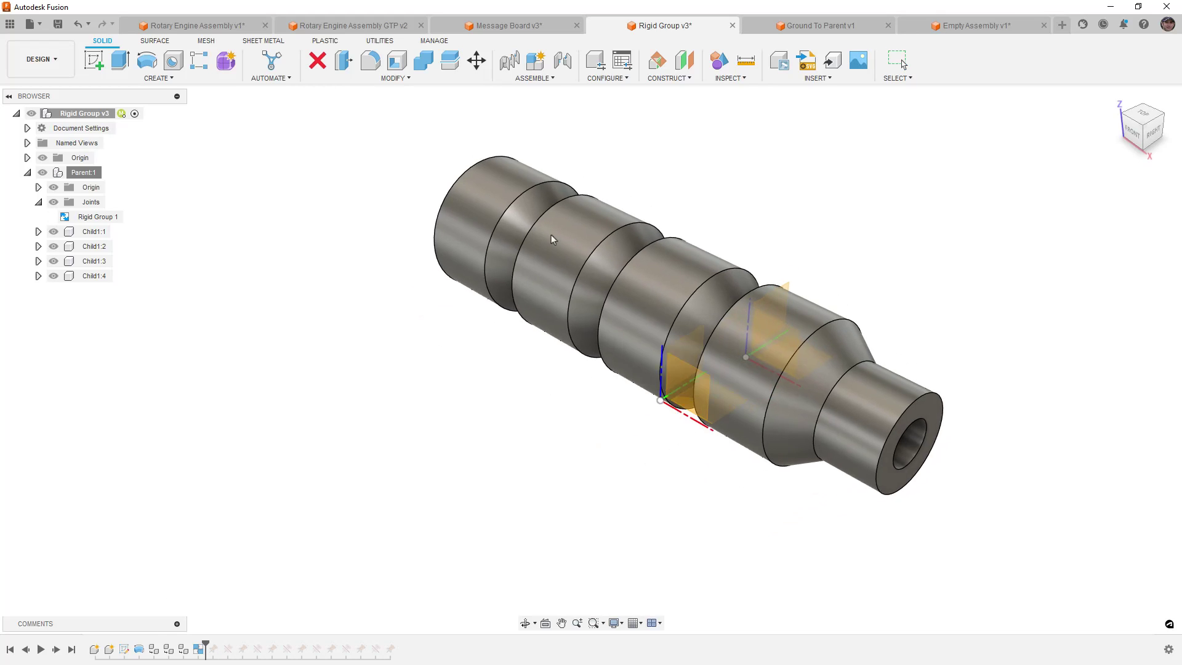
pyautogui.moveTo(551, 235); pyautogui.dragTo(467, 286)
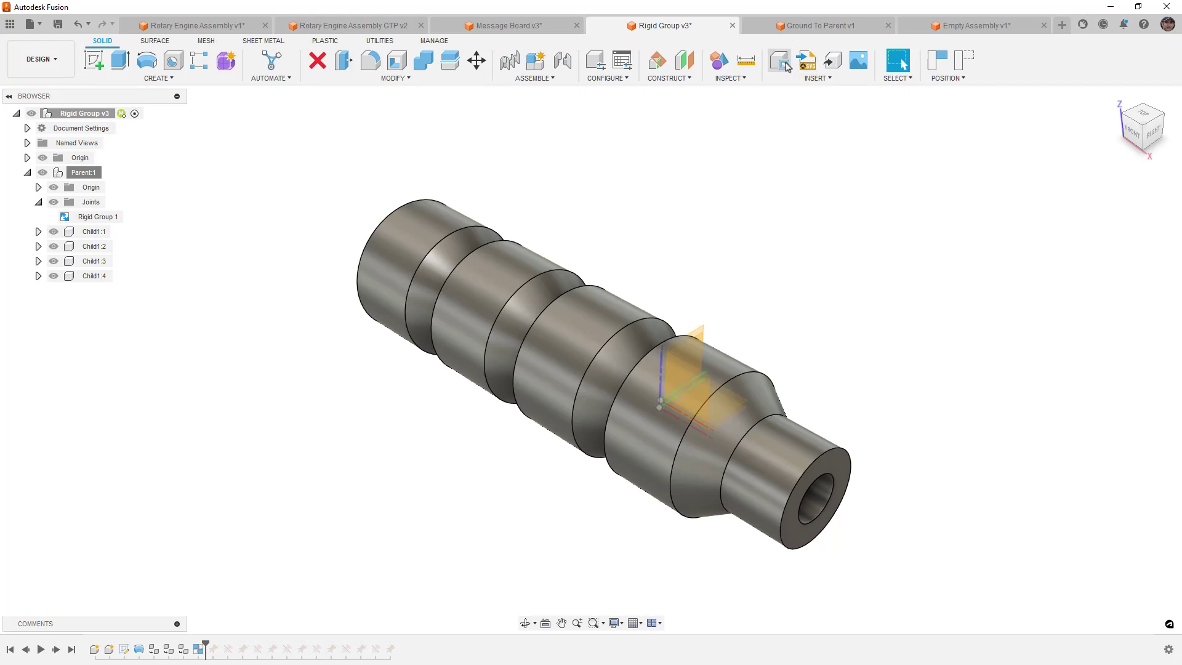
# Step: Switch to the Ground To Parent design and examine the grounded child components under Parent
pyautogui.click(819, 25)
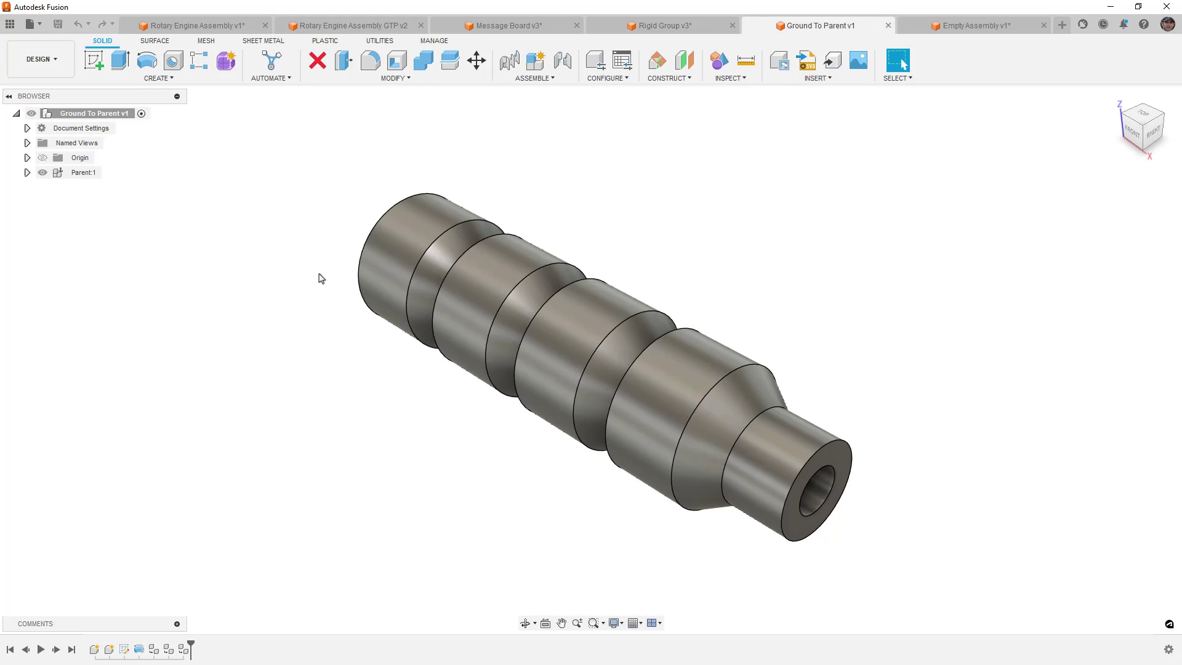
pyautogui.click(27, 172)
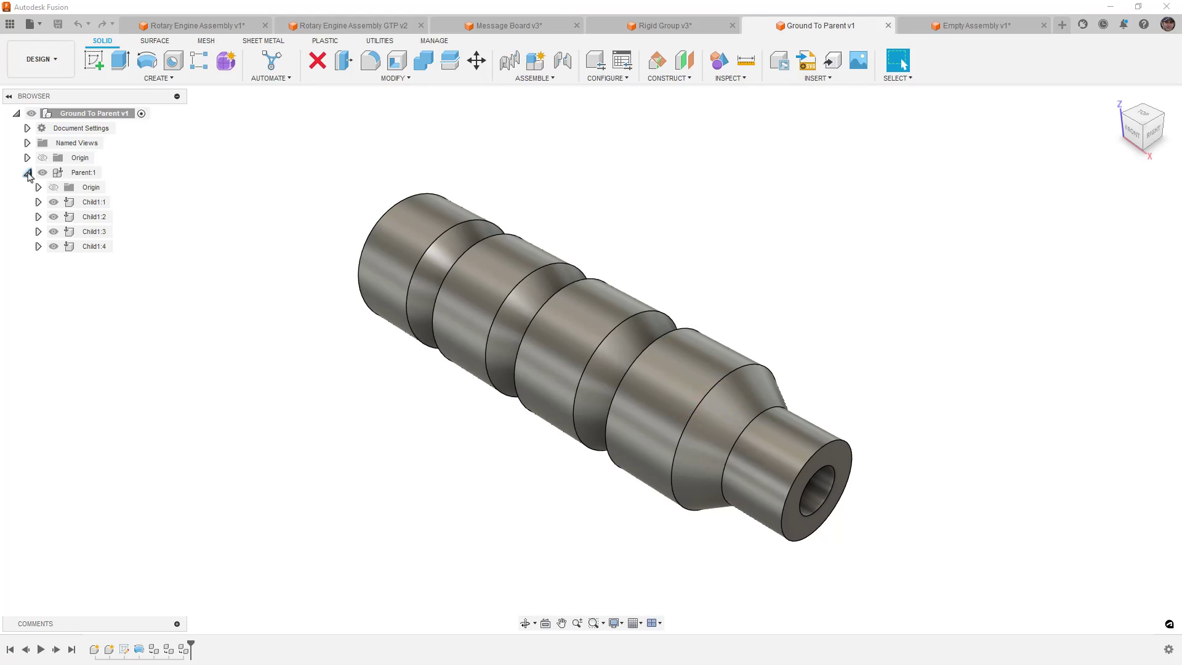
pyautogui.click(89, 217)
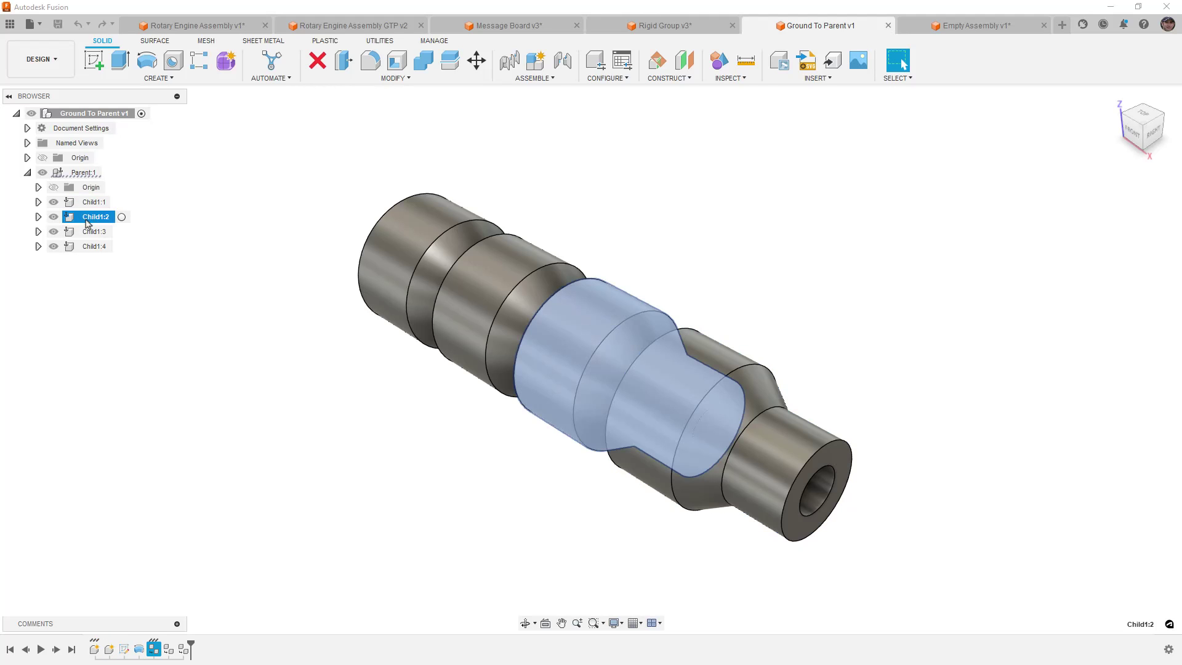
pyautogui.click(86, 232)
pyautogui.click(90, 246)
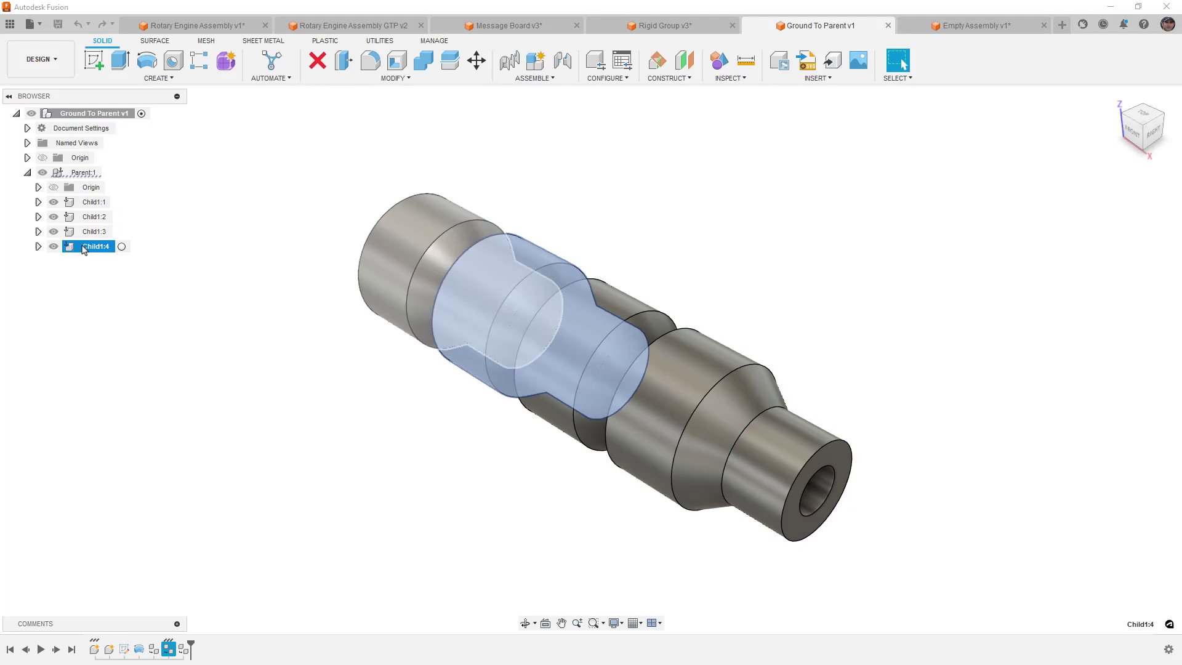
pyautogui.click(97, 316)
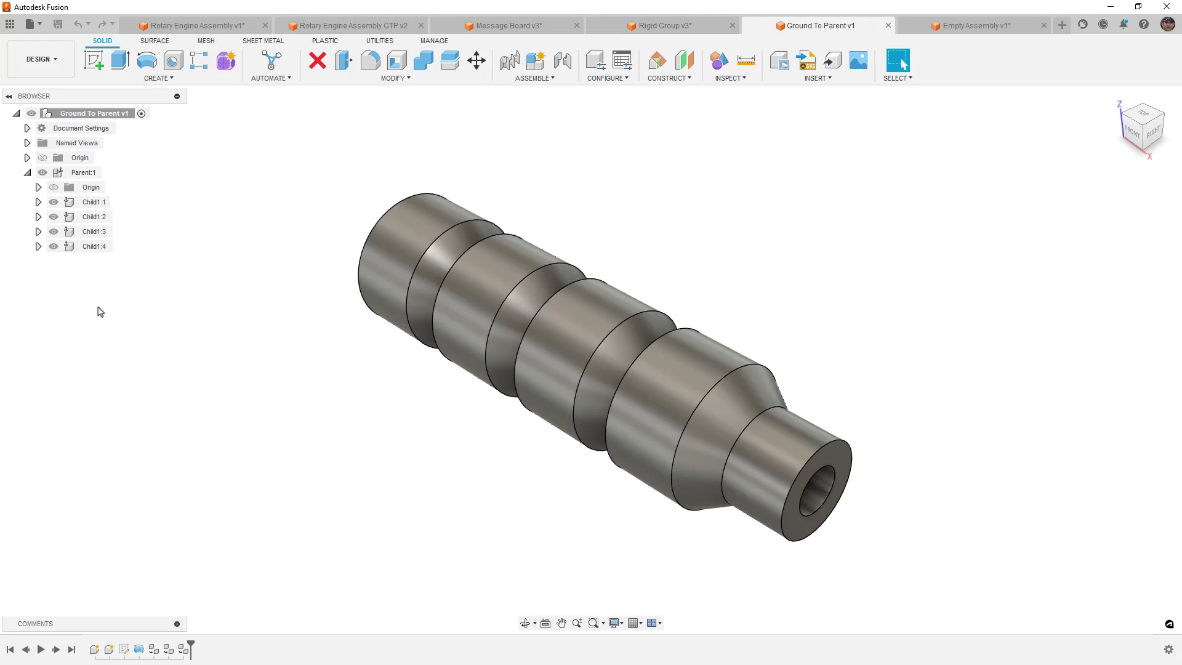
# Step: Unground the Parent component from its parent, move the whole assembly up and to the right, and capture its position
pyautogui.click(72, 173)
pyautogui.rightClick(73, 174)
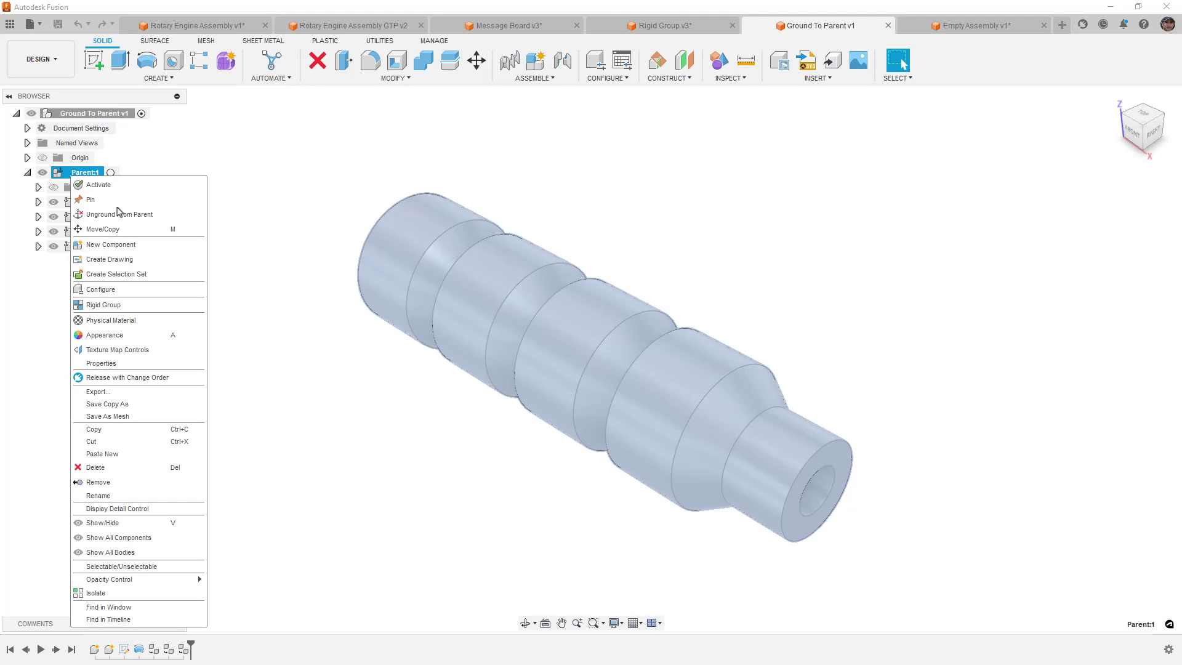
pyautogui.click(119, 212)
pyautogui.moveTo(360, 264); pyautogui.dragTo(564, 164)
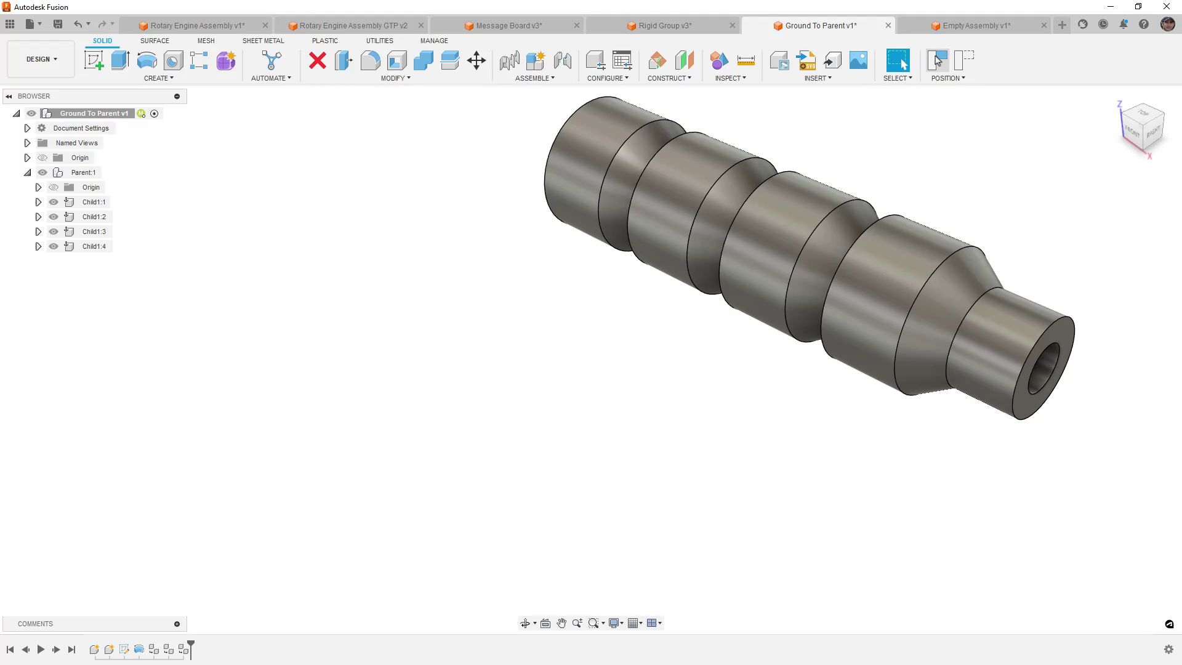
pyautogui.click(936, 60)
# Step: Ground the Parent component to its parent, overriding its captured move, and unground it again
pyautogui.rightClick(73, 173)
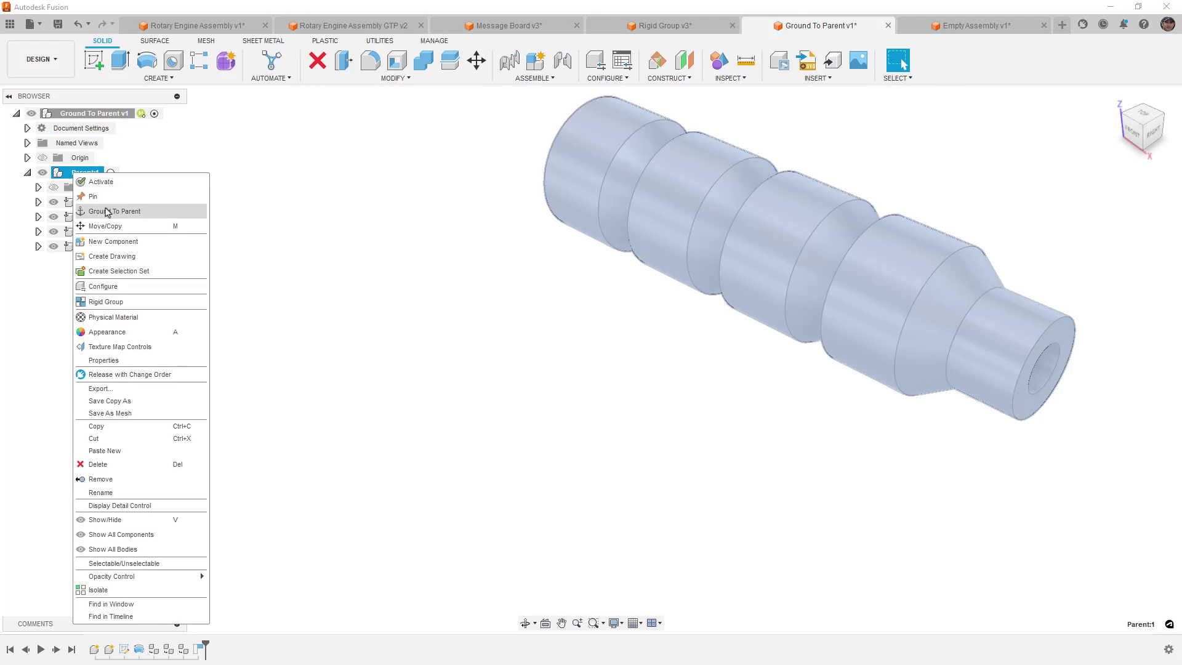
pyautogui.click(108, 212)
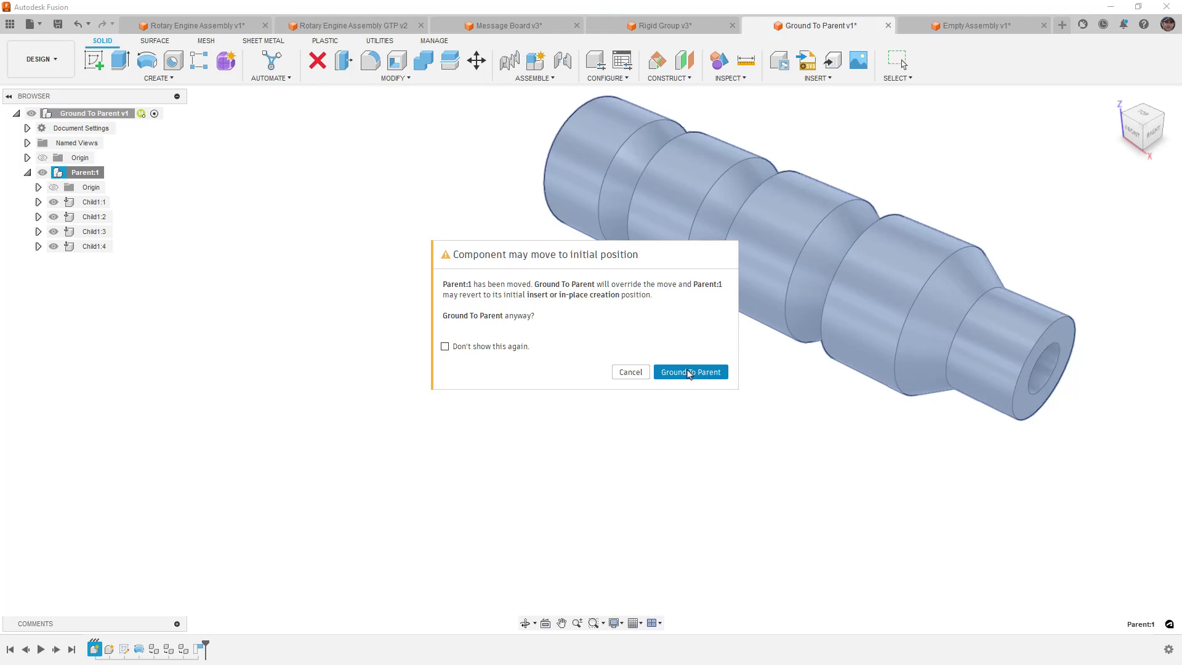
pyautogui.click(689, 373)
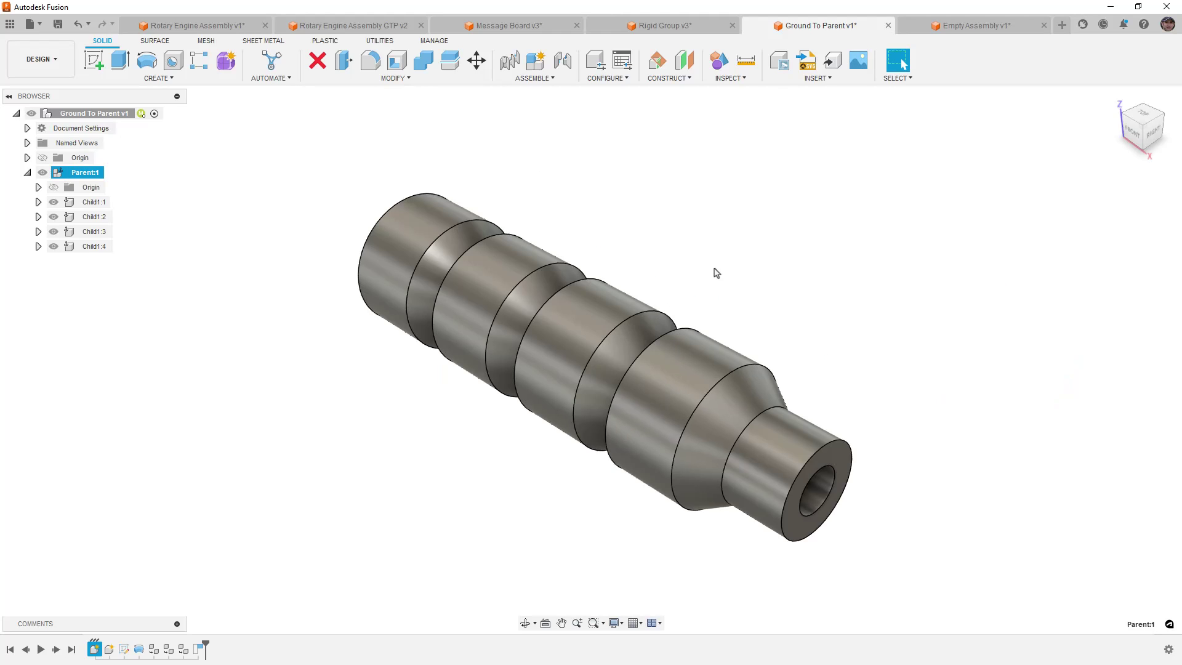
pyautogui.rightClick(68, 173)
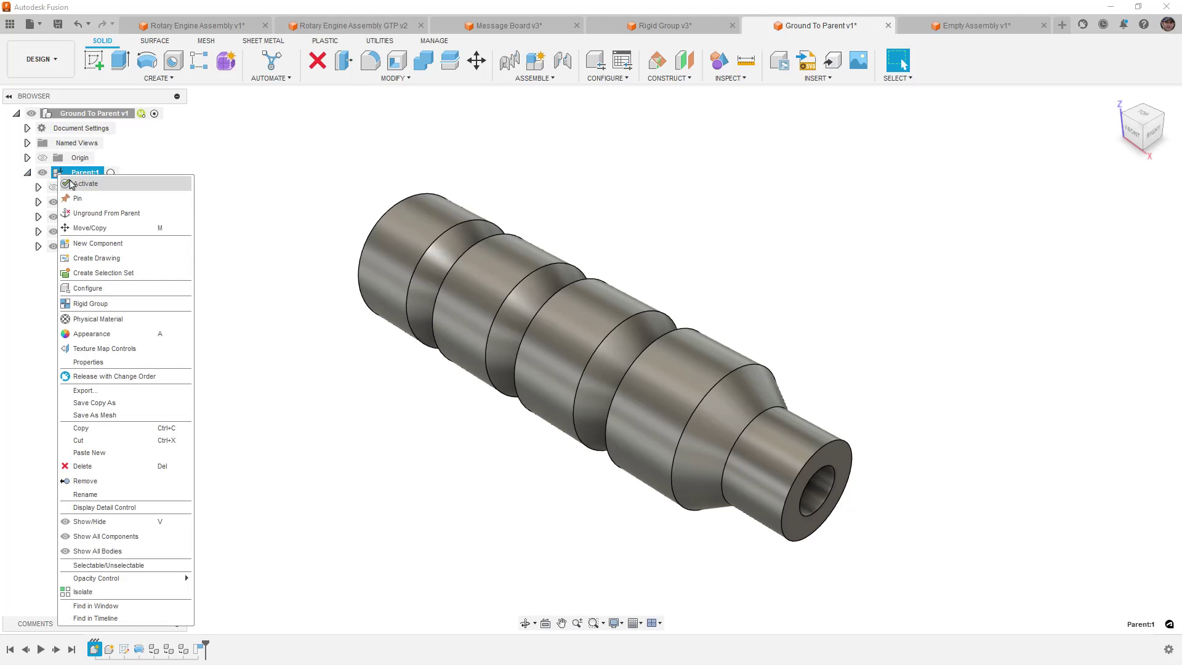
pyautogui.click(102, 213)
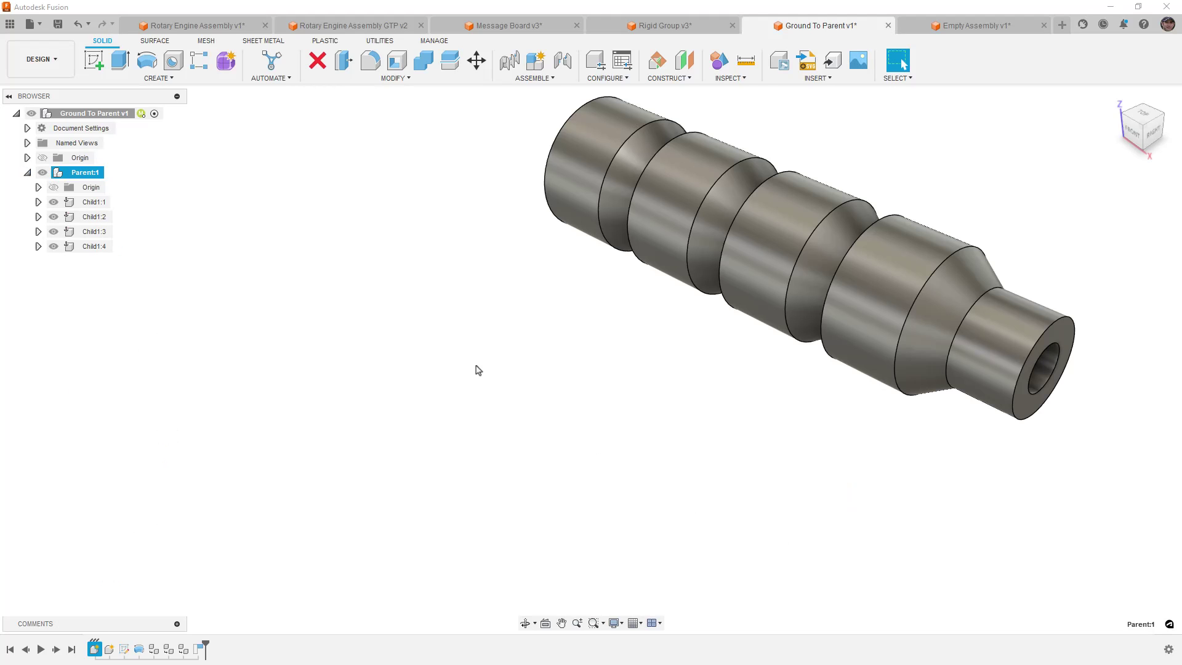
# Step: Pin the Parent component at its moved position
pyautogui.rightClick(72, 173)
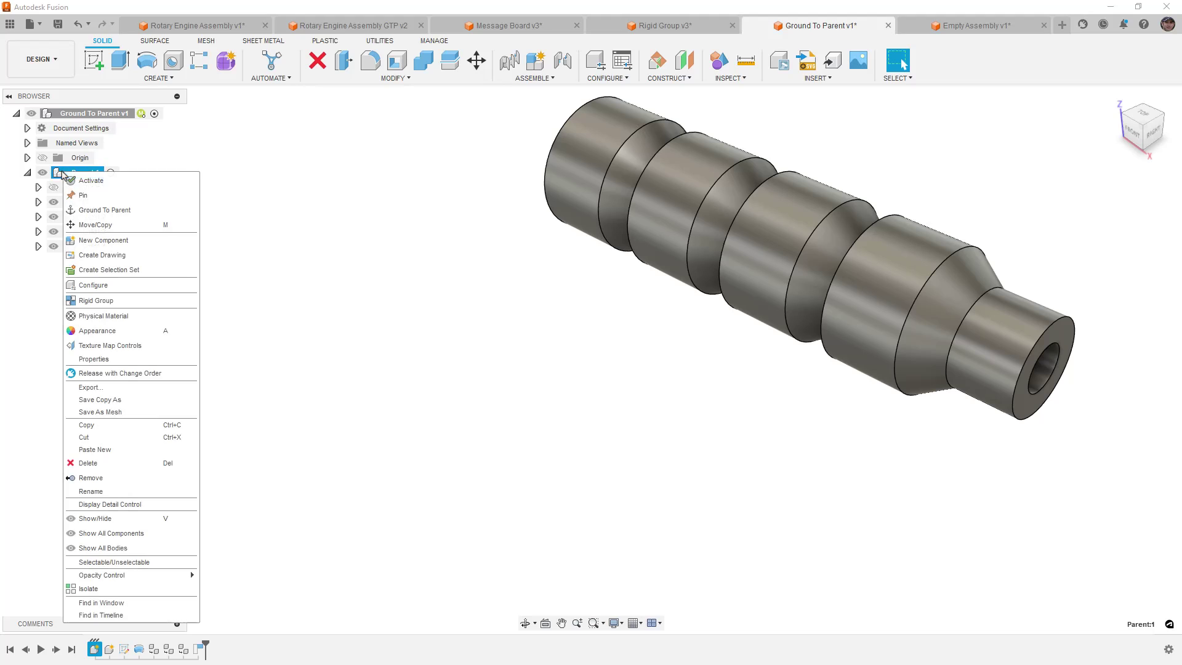
pyautogui.click(80, 194)
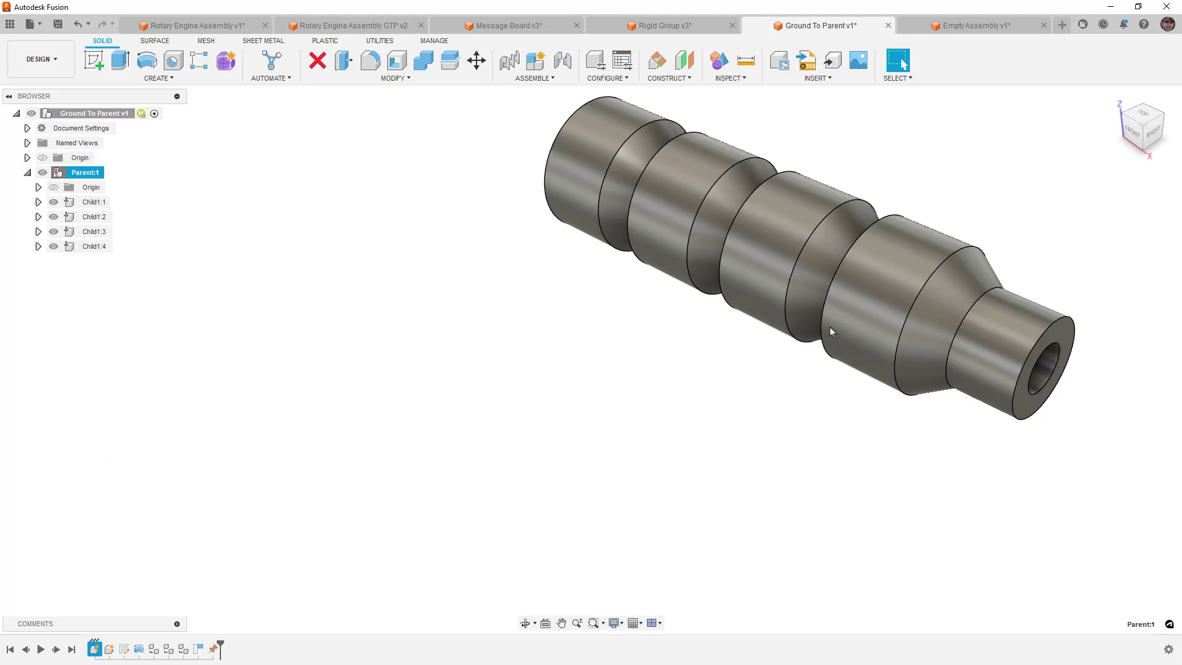
# Step: Switch to the Rotary Engine Assembly v1 design and make the Engine Case component semi-transparent
pyautogui.click(731, 400)
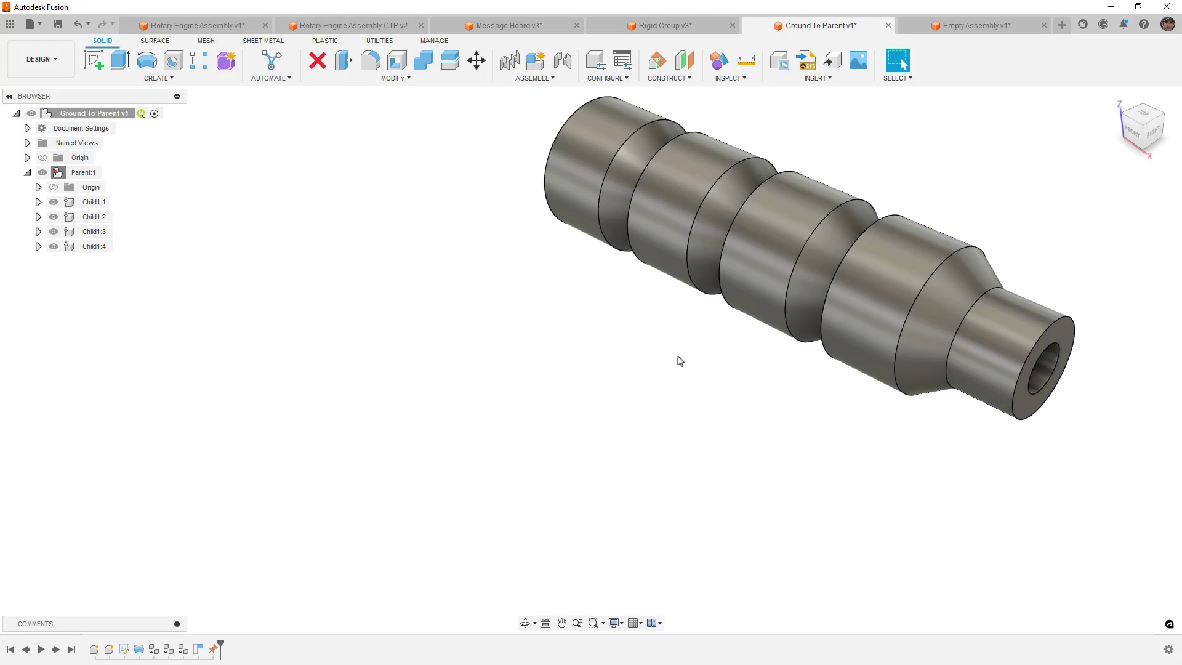
pyautogui.click(172, 23)
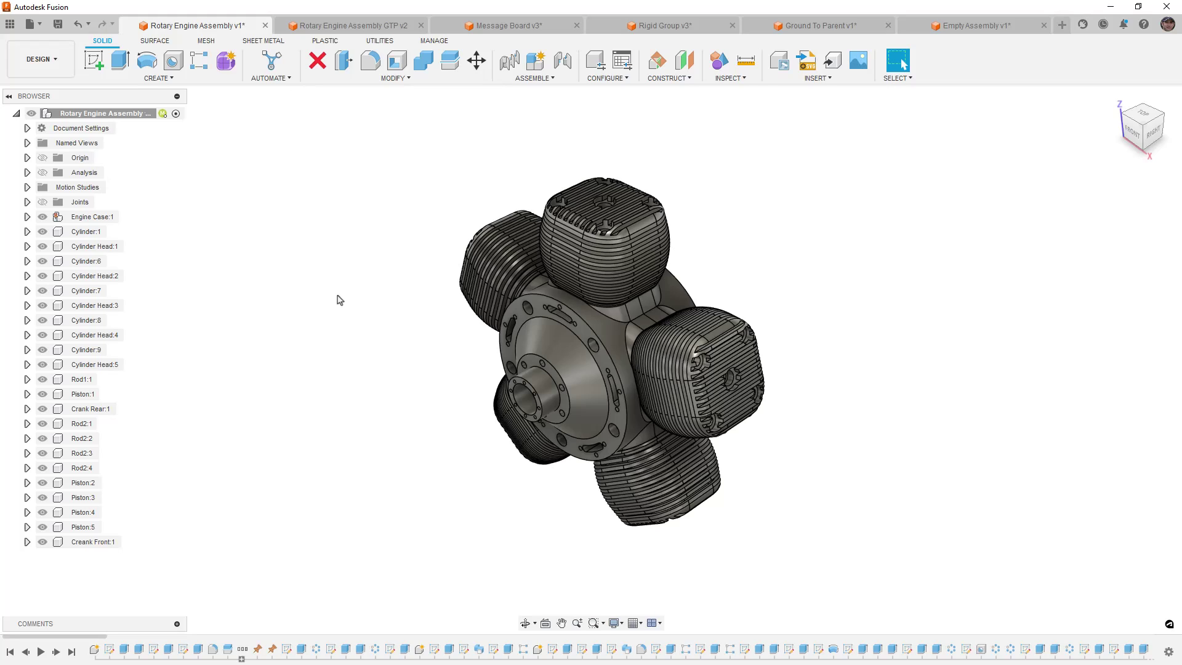
pyautogui.rightClick(70, 219)
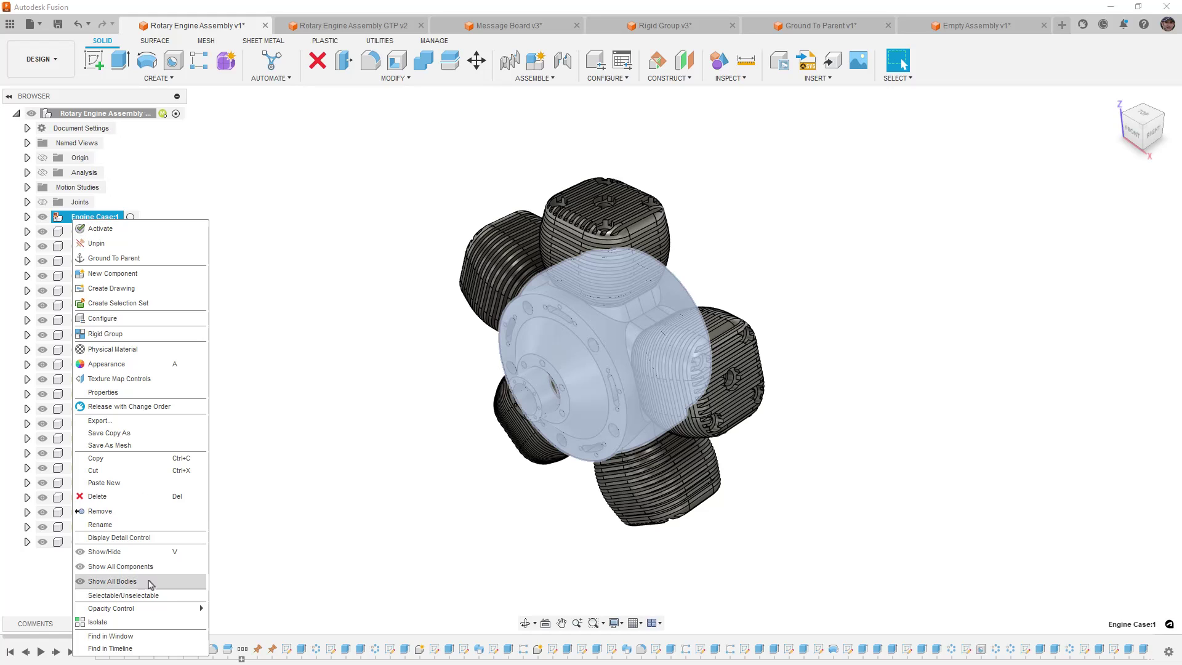
pyautogui.moveTo(159, 613)
pyautogui.click(226, 571)
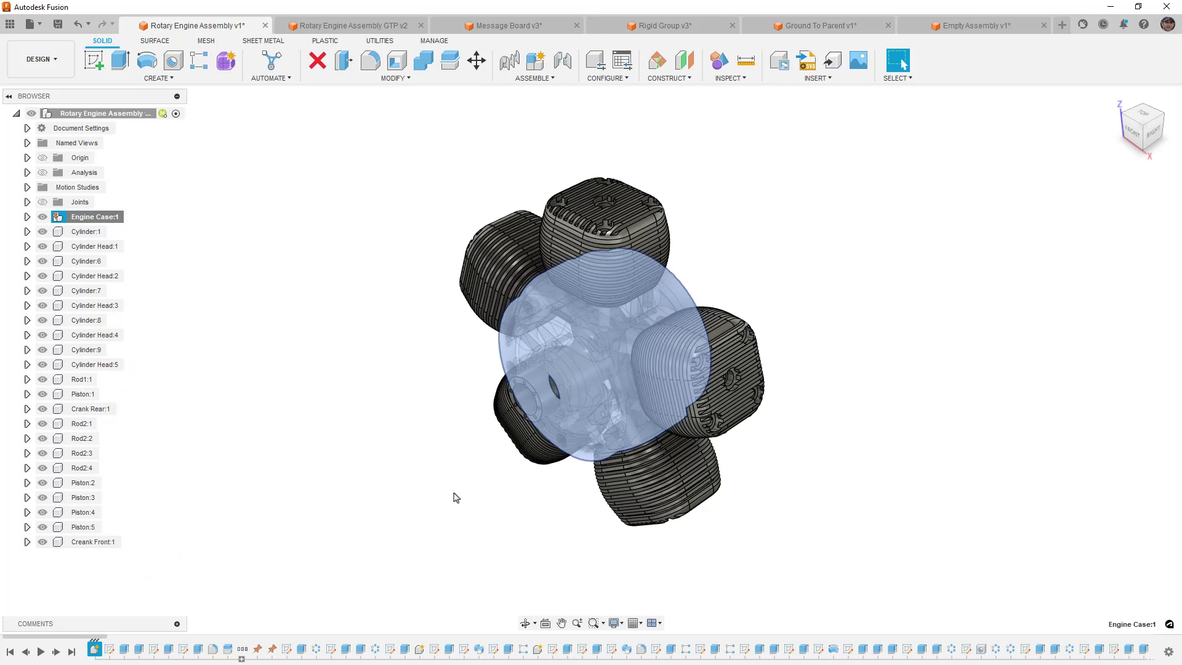
# Step: View the engine from the front, rotate the crank to test the linkage motion, and revert the position
pyautogui.click(1135, 135)
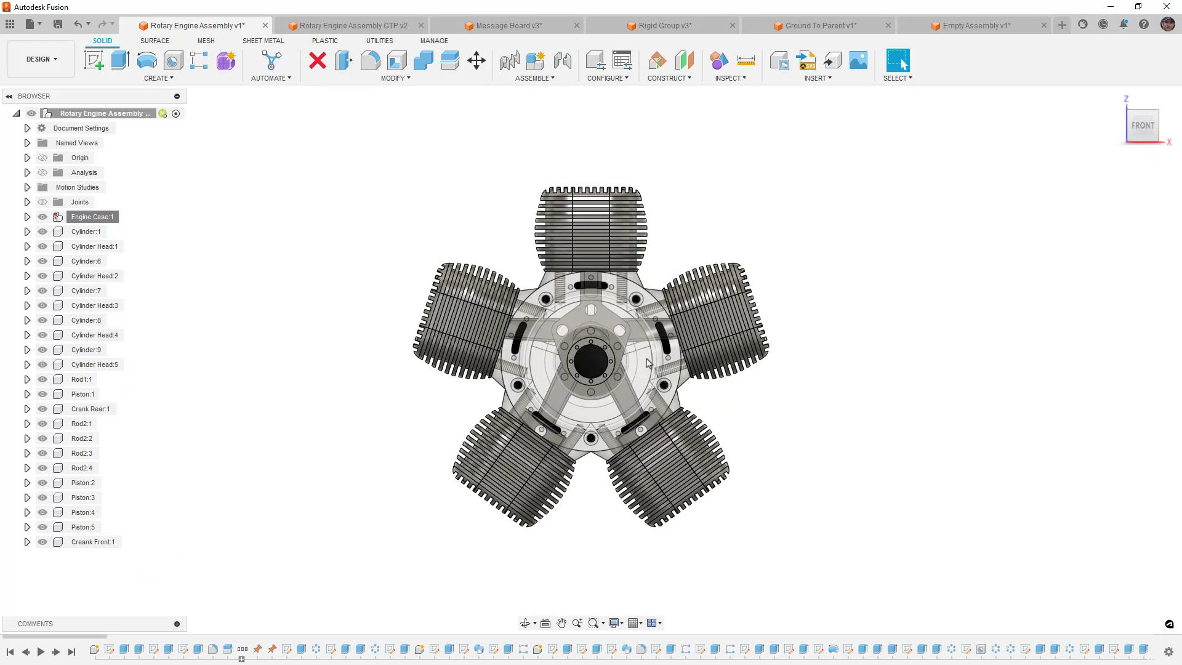
pyautogui.scroll(5, 608, 354)
pyautogui.moveTo(606, 353); pyautogui.dragTo(554, 333)
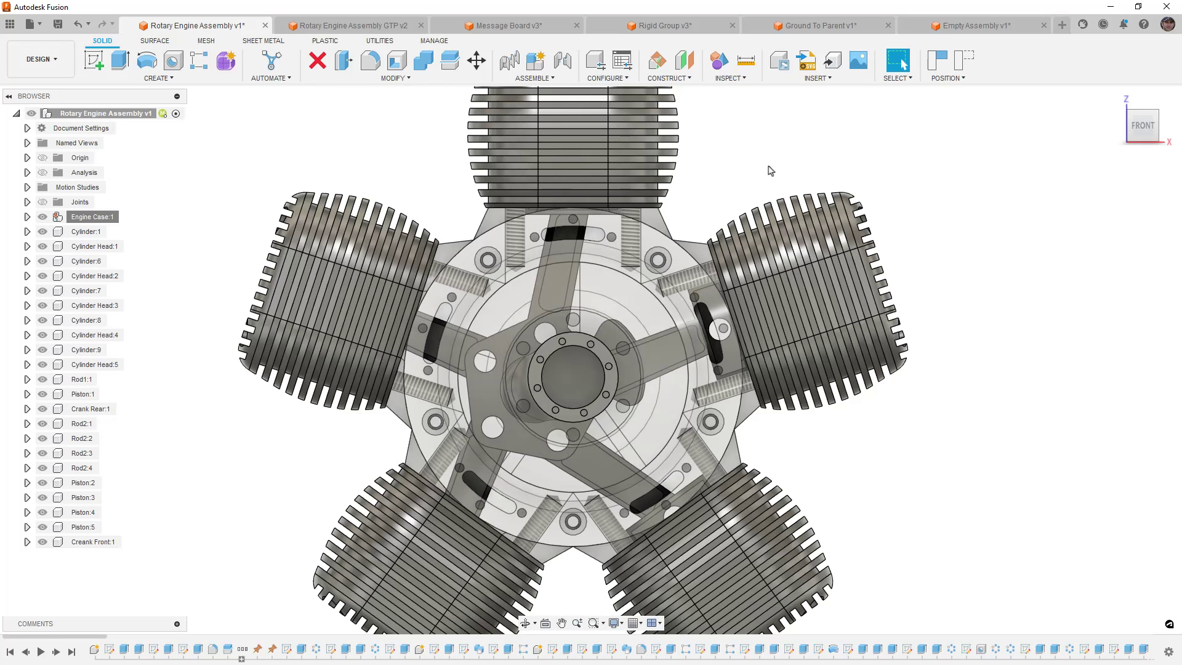
pyautogui.click(964, 59)
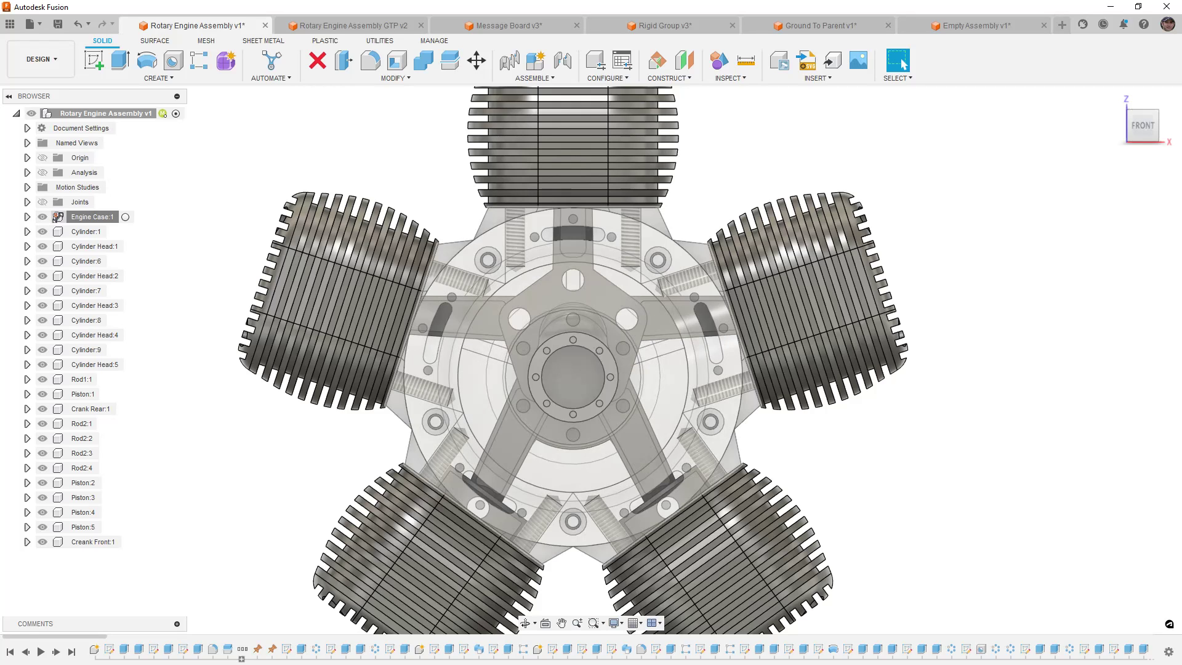
# Step: Examine the Engine Case subcomponents, including the pinned Engine Case Rear, and the assembly's list of joints
pyautogui.click(27, 217)
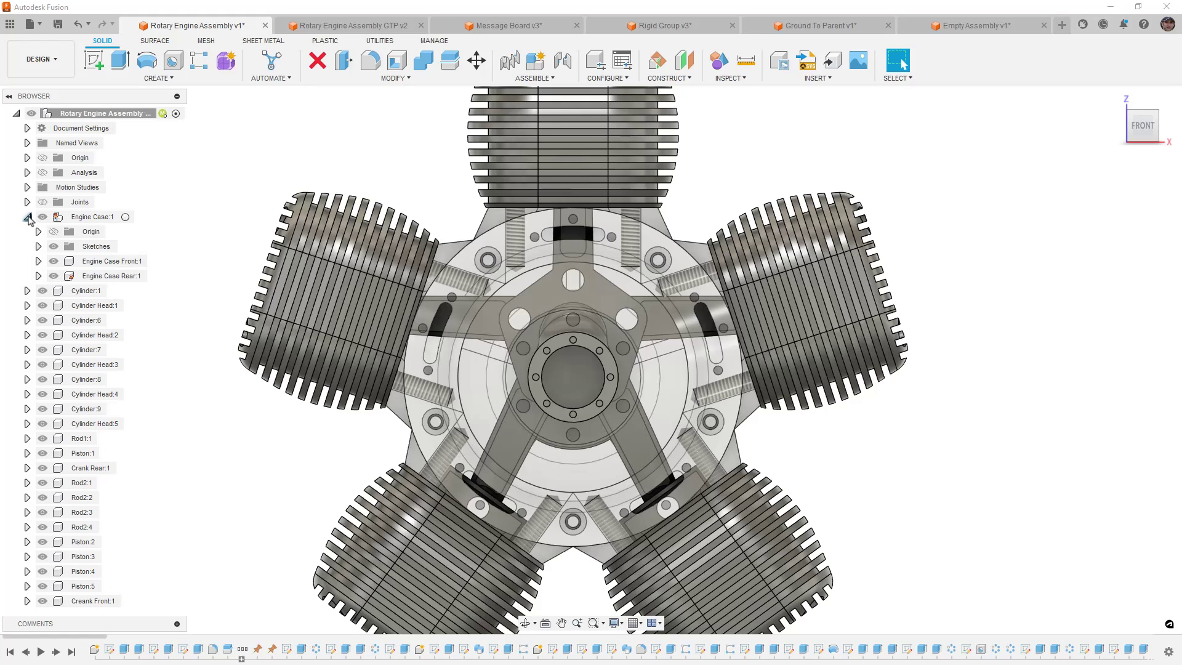
pyautogui.click(102, 277)
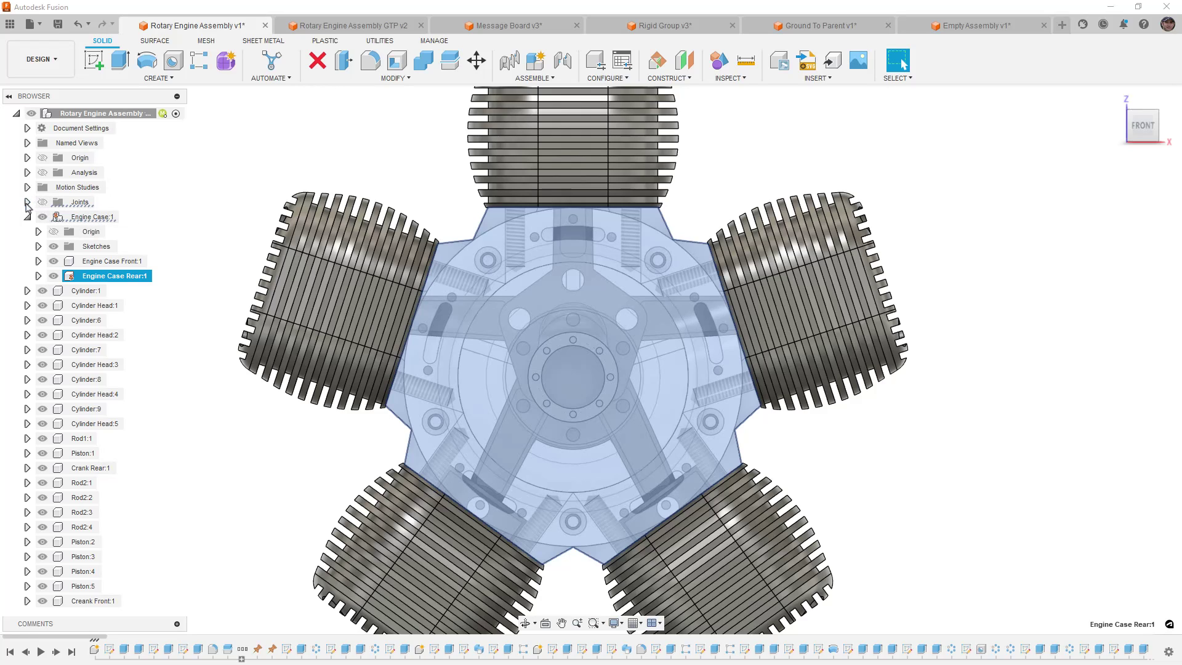
pyautogui.click(28, 203)
pyautogui.scroll(-1, 862, 365)
pyautogui.scroll(-1, 910, 464)
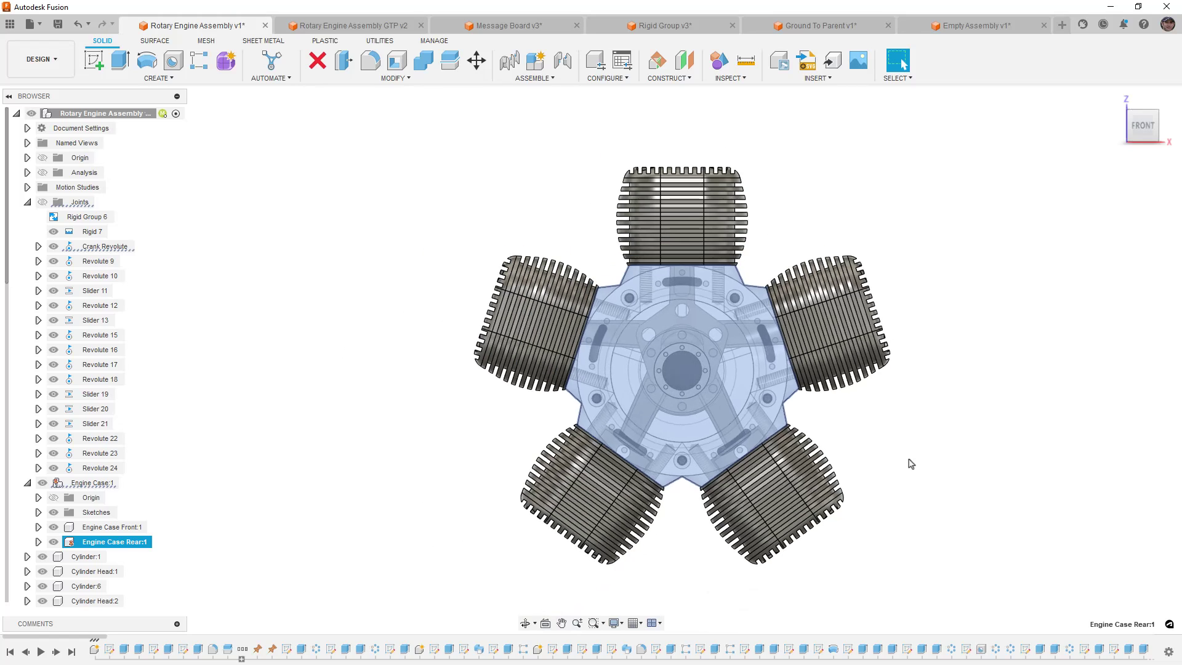
pyautogui.click(911, 463)
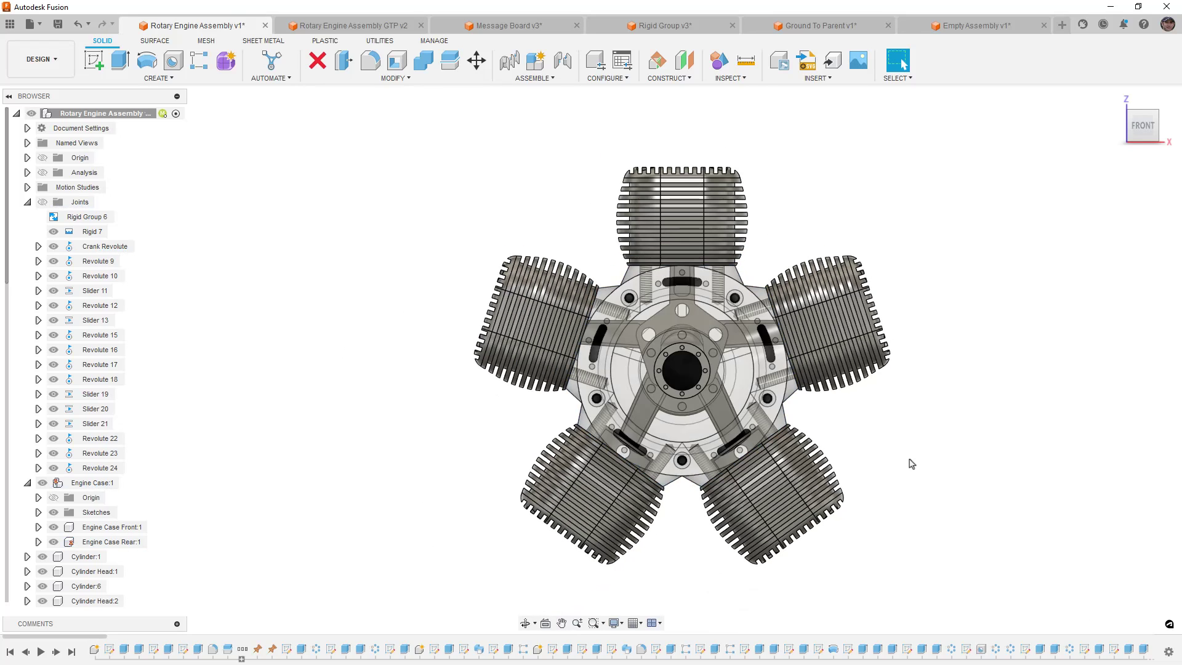
# Step: Switch to the Rotary Engine Assembly GTP design, highlight the components in Rigid Group 26, and hide the Engine Case
pyautogui.click(342, 25)
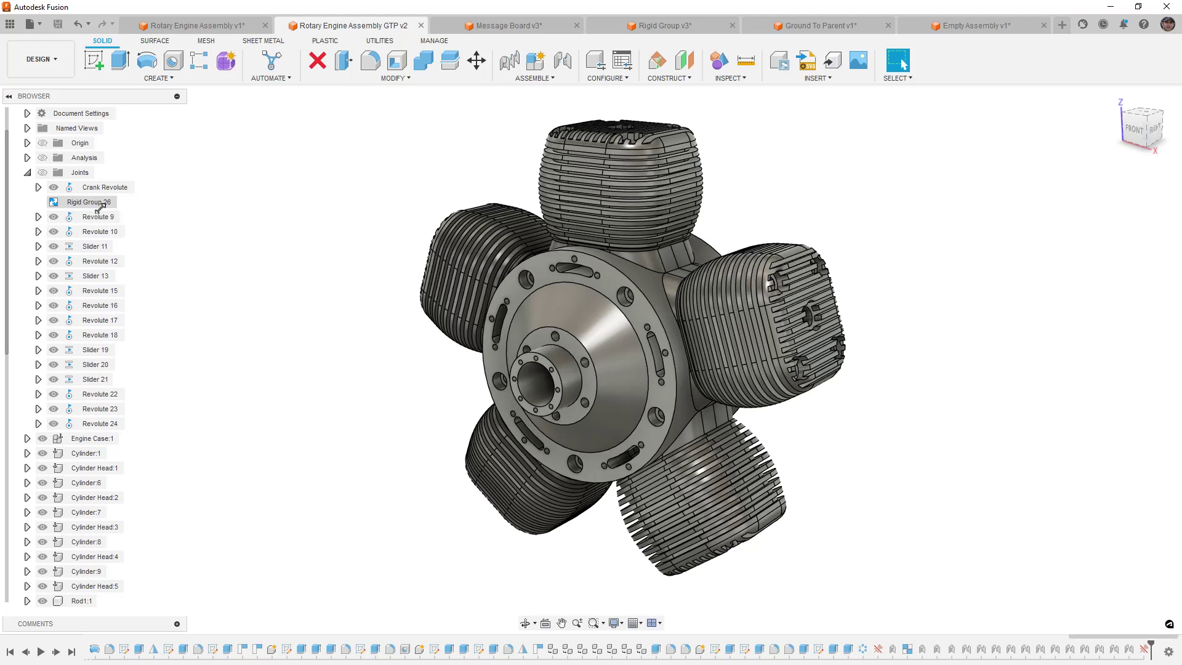
pyautogui.click(99, 203)
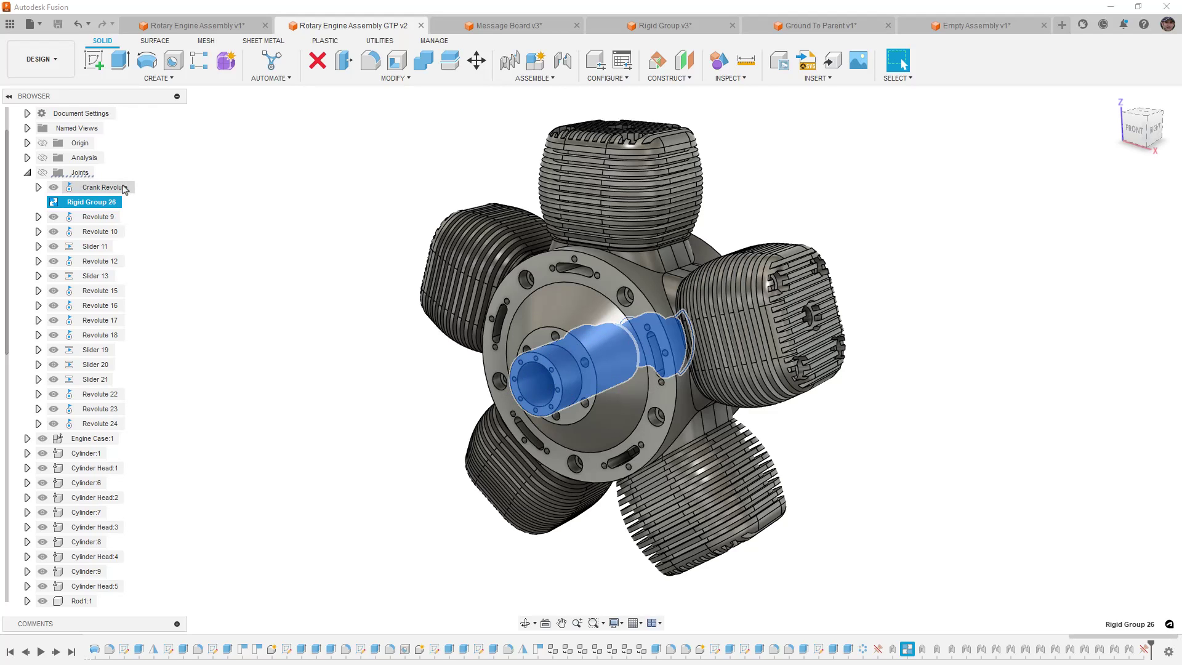
pyautogui.click(42, 439)
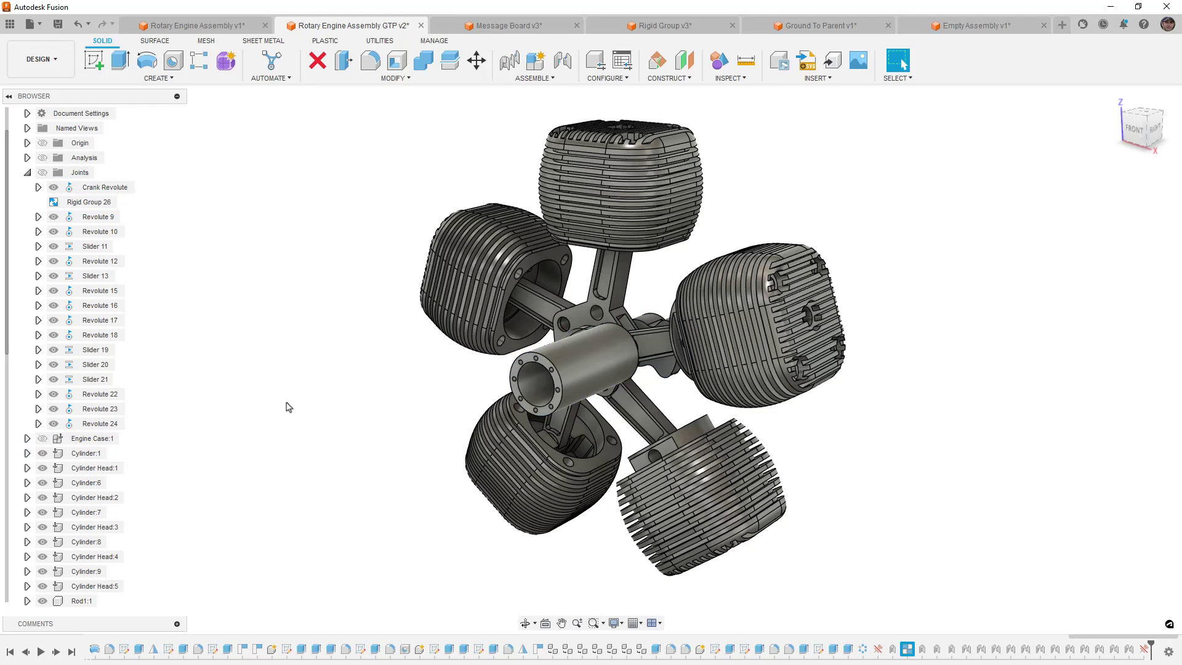
# Step: Rotate the crankshaft to test the rod and piston motion against the grounded cylinders, and revert the position
pyautogui.scroll(5, 610, 371)
pyautogui.moveTo(620, 424); pyautogui.dragTo(573, 370)
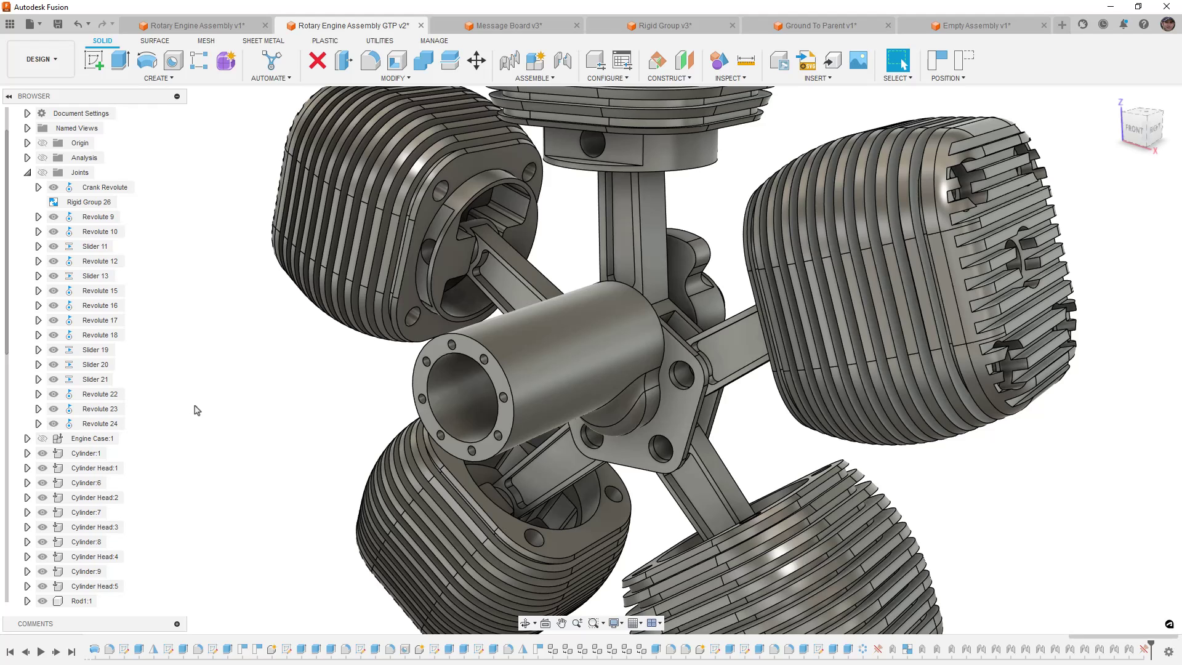
pyautogui.moveTo(517, 388); pyautogui.dragTo(548, 411)
pyautogui.click(355, 247)
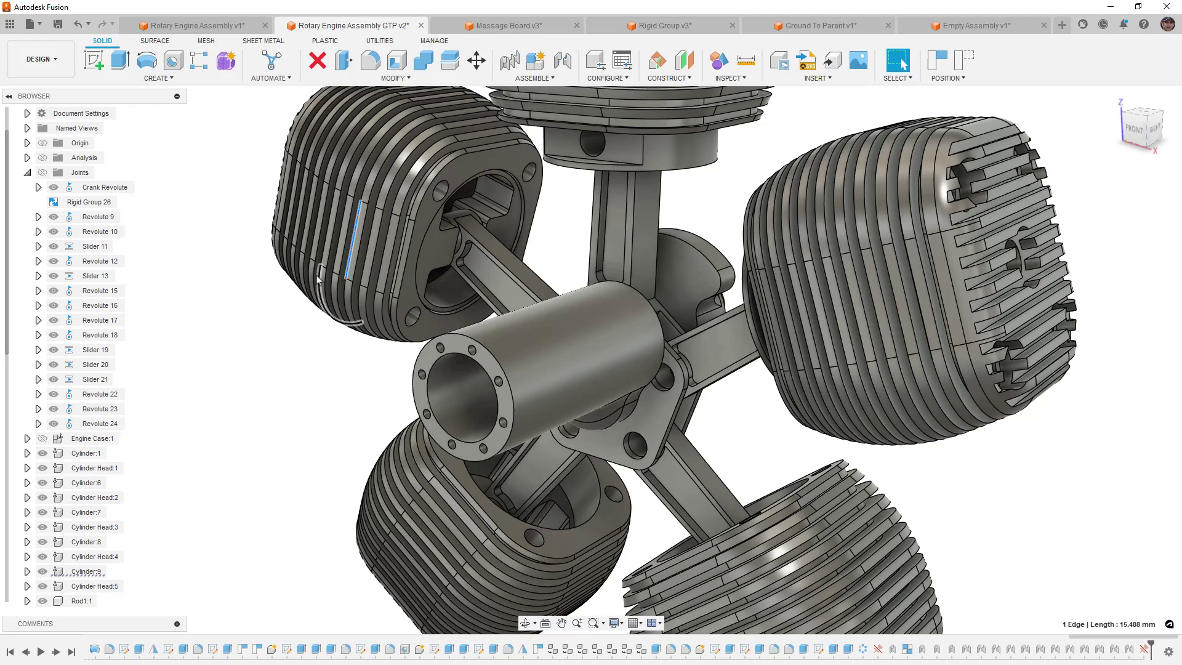
pyautogui.click(962, 62)
pyautogui.scroll(-3, 357, 374)
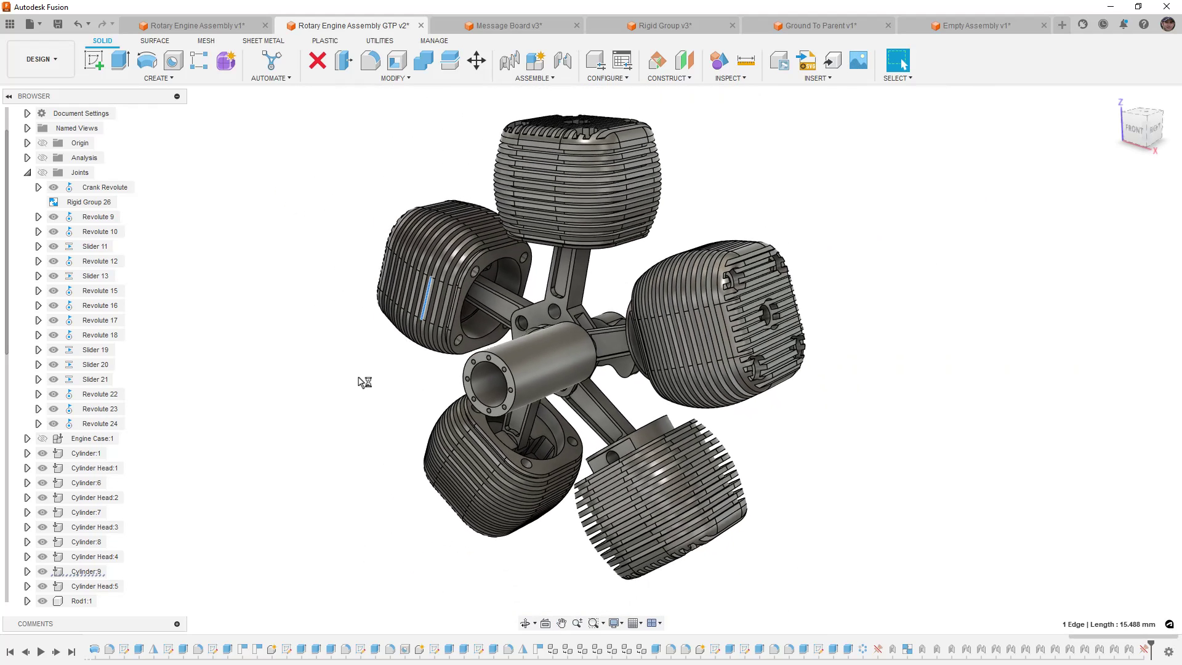
pyautogui.click(361, 382)
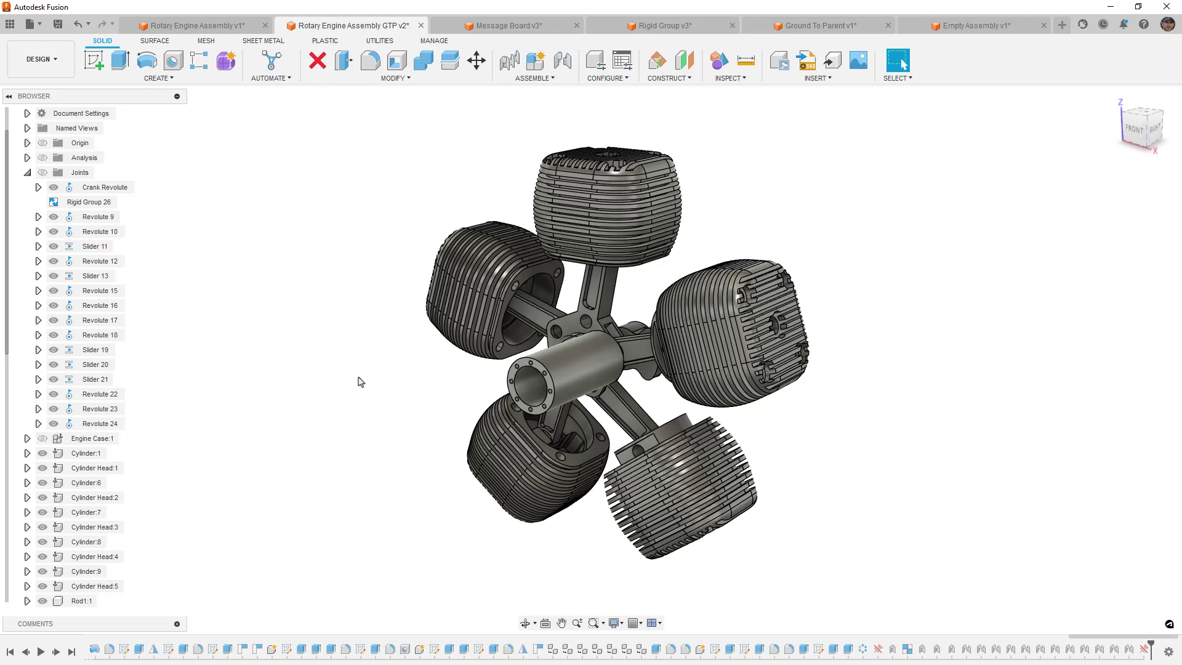
# Step: Rotate the crankshaft to a different position and check the ground-to-parent status of Cylinder:1
pyautogui.moveTo(542, 379); pyautogui.dragTo(164, 378)
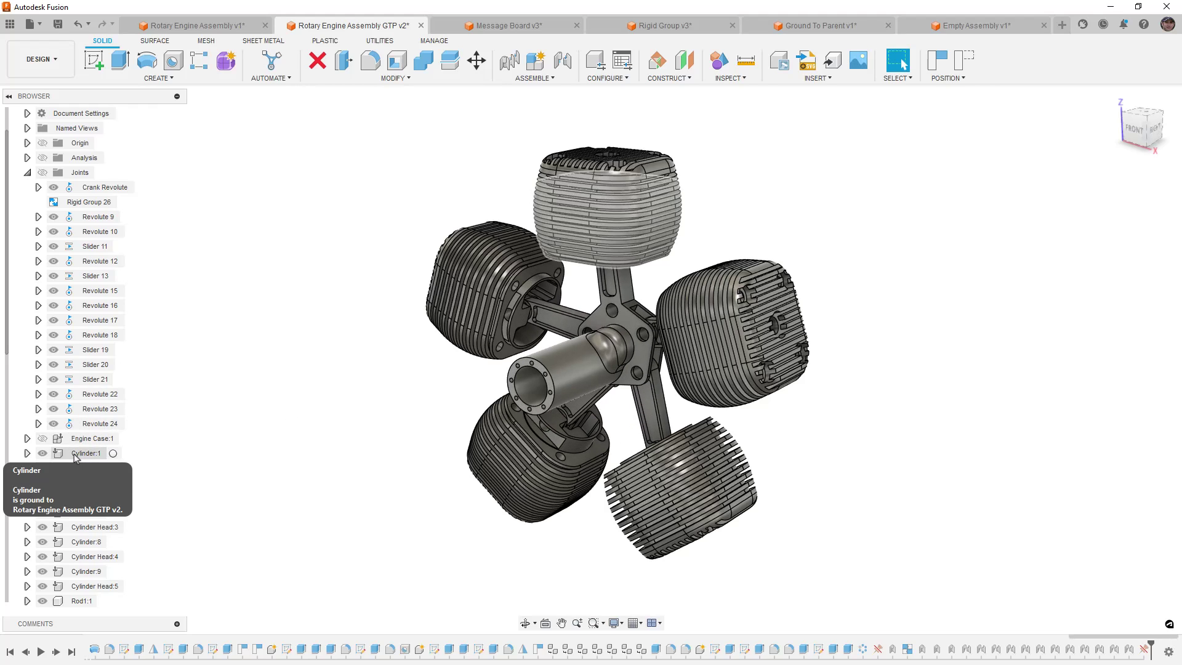
pyautogui.click(65, 454)
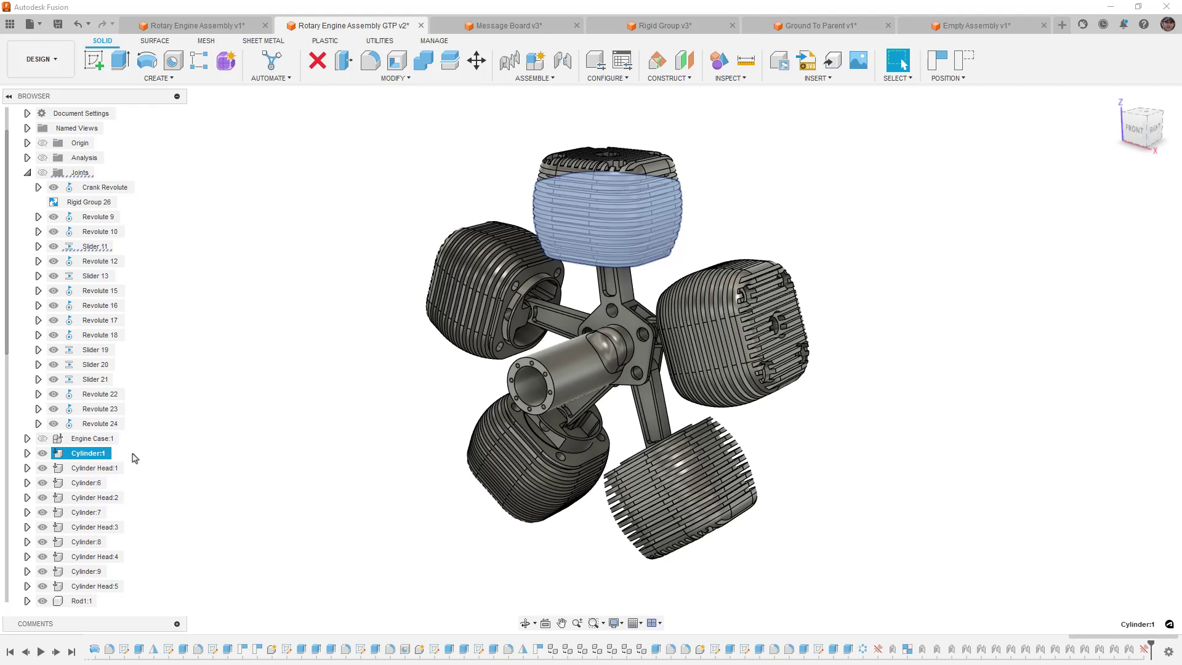
pyautogui.click(158, 462)
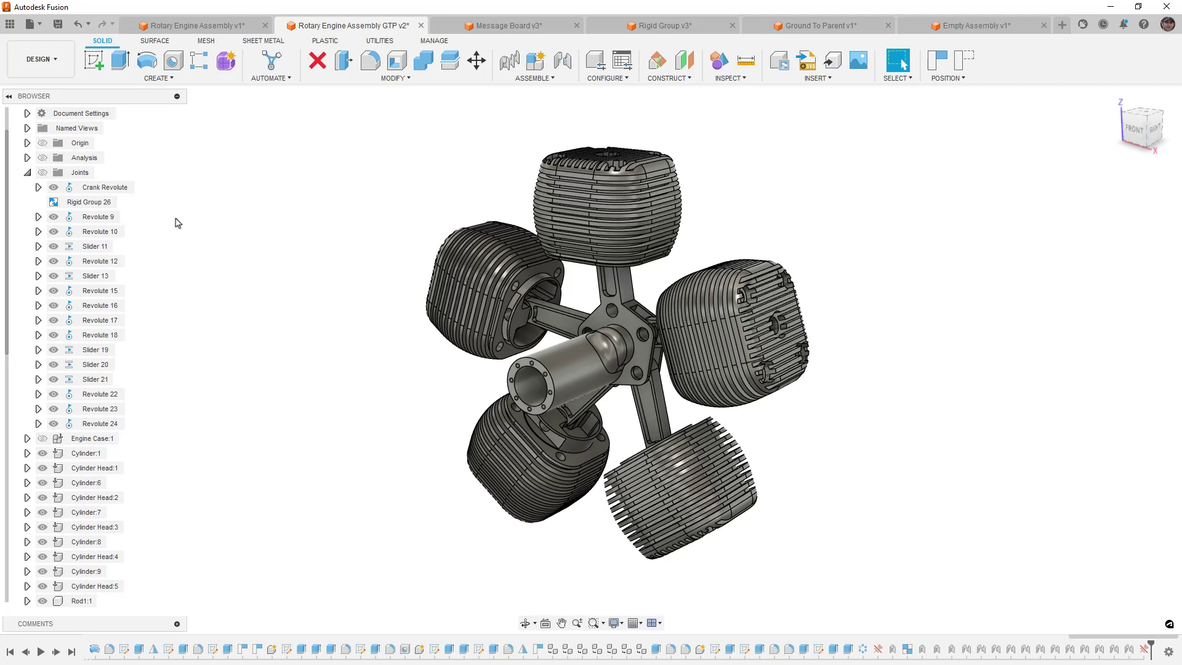
# Step: Return to the Rotary Engine Assembly v1 design and examine which components Rigid Group 6 and the Rigid 7 joint hold
pyautogui.click(229, 25)
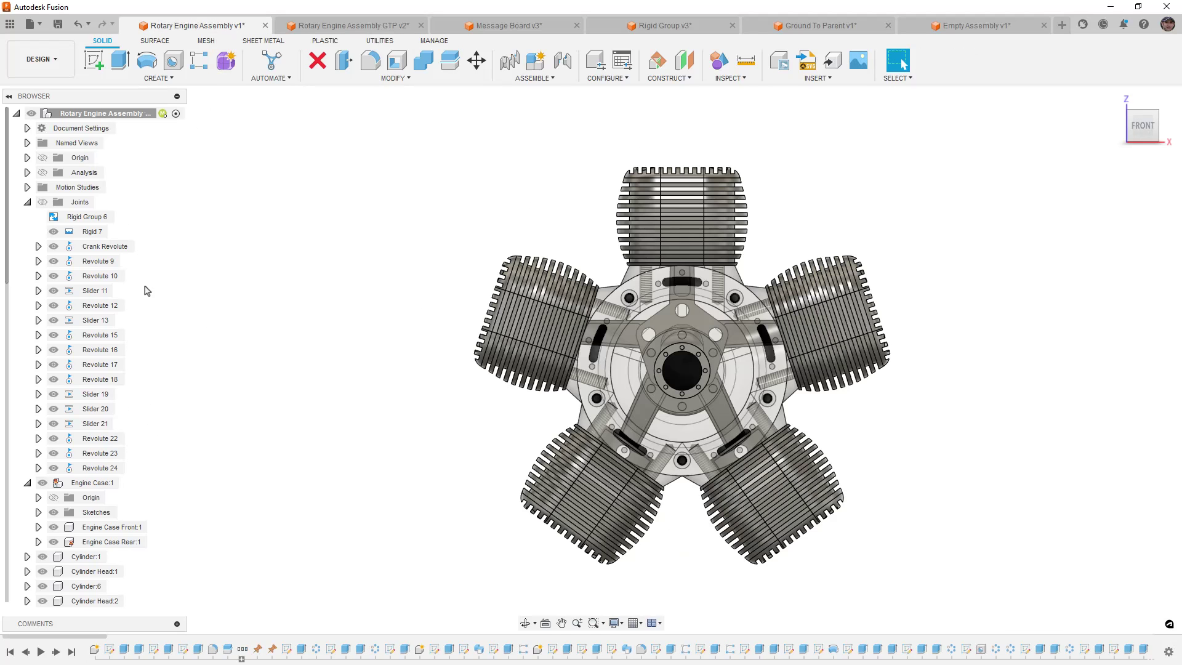
pyautogui.click(91, 216)
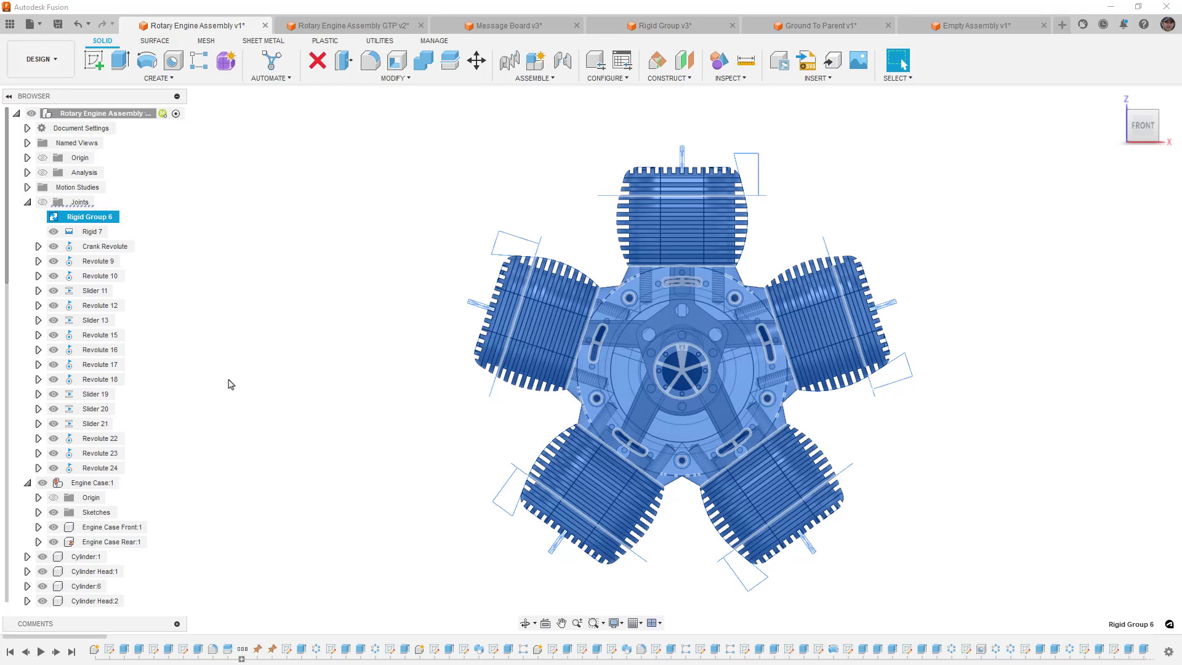
pyautogui.click(100, 236)
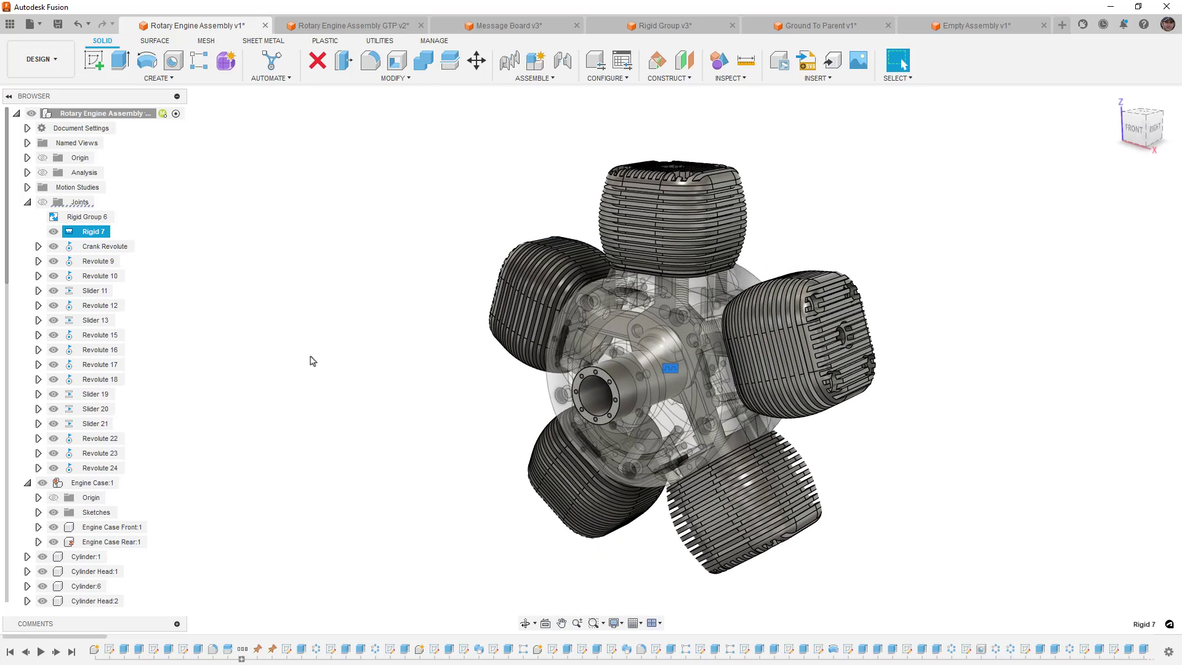
pyautogui.moveTo(90, 235)
# Step: Switch to the Empty Assembly design and insert the Ground To Parent design as a component at its default position
pyautogui.click(948, 28)
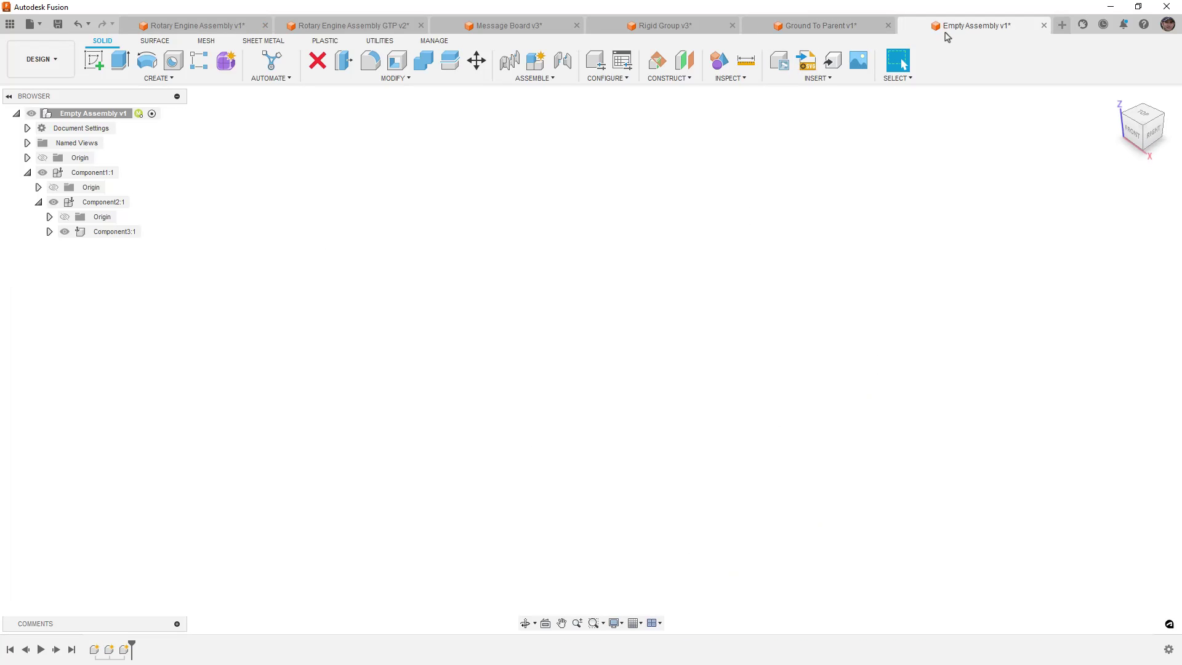
pyautogui.click(856, 79)
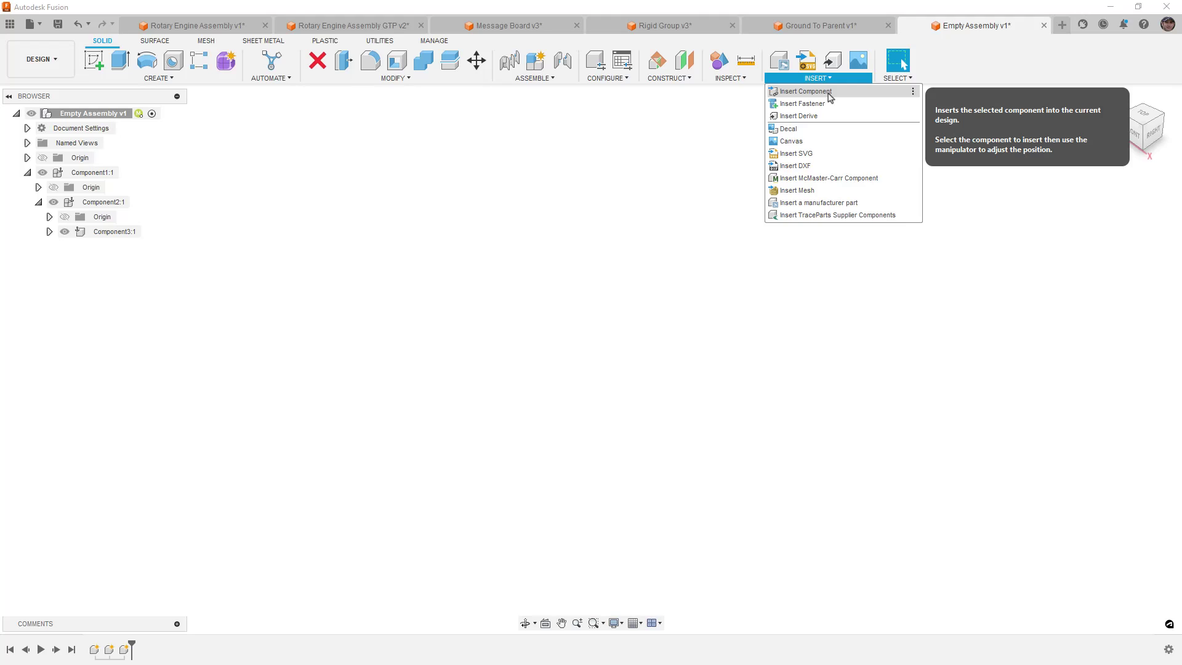
pyautogui.click(830, 96)
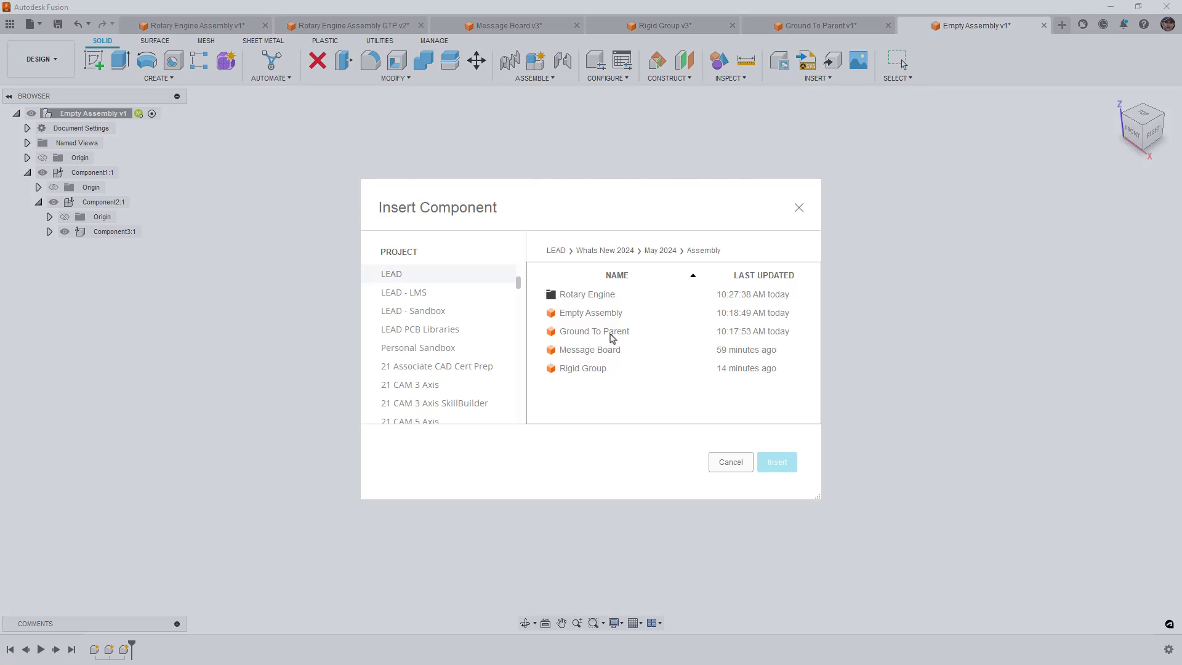
pyautogui.click(603, 332)
pyautogui.click(781, 463)
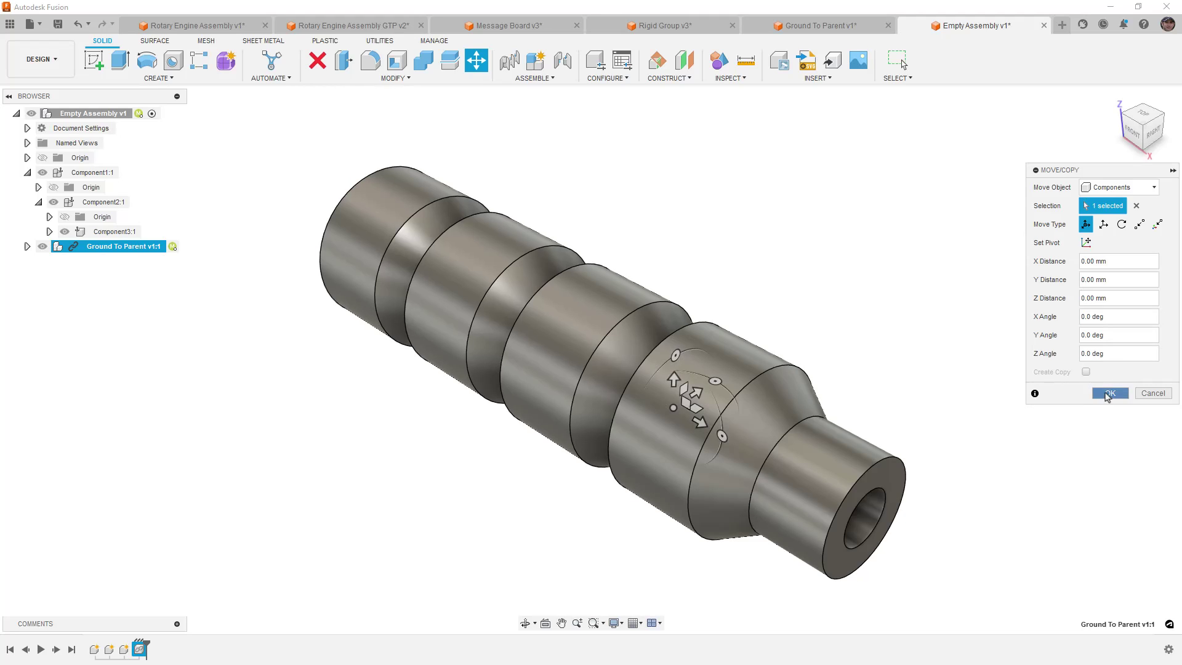
pyautogui.click(1110, 393)
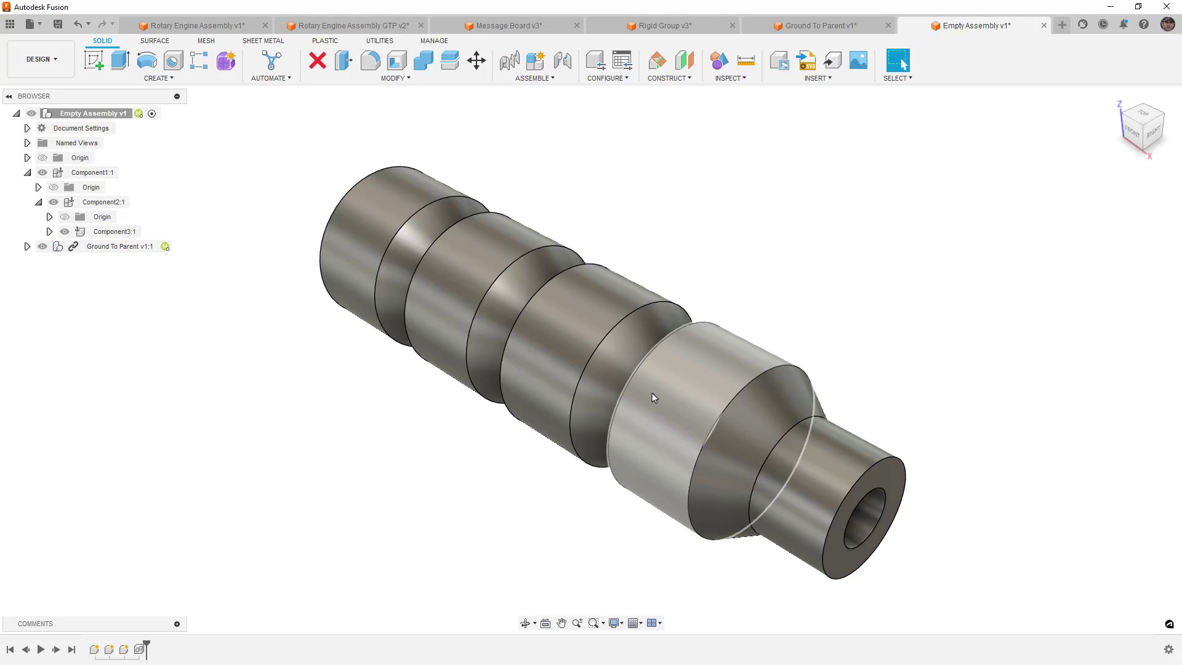
# Step: Edit the inserted Ground To Parent component in place, unground Child1:1 from its parent, and finish the in-place edit
pyautogui.click(28, 248)
pyautogui.click(39, 291)
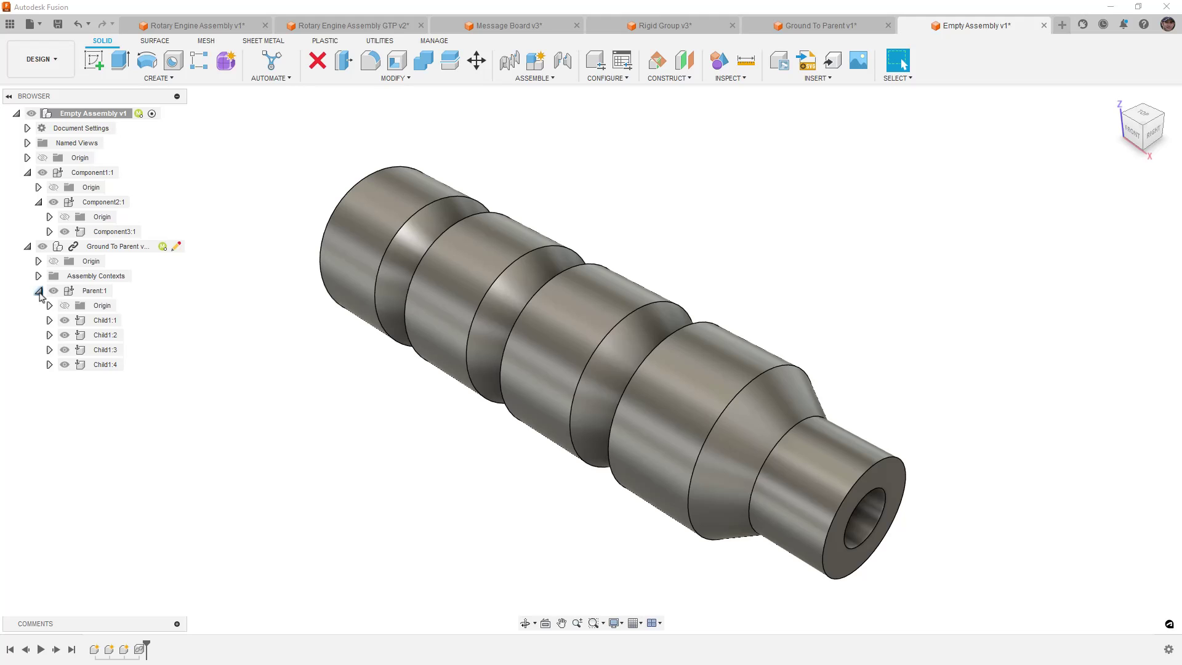
pyautogui.click(101, 291)
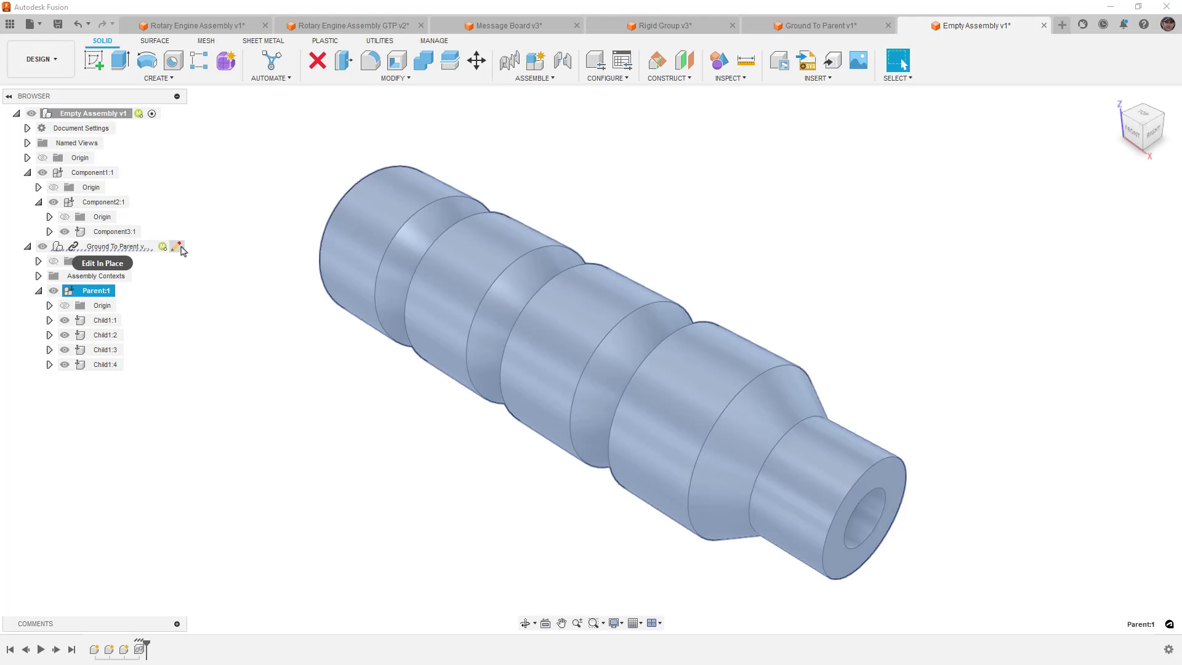
pyautogui.click(176, 247)
pyautogui.rightClick(117, 322)
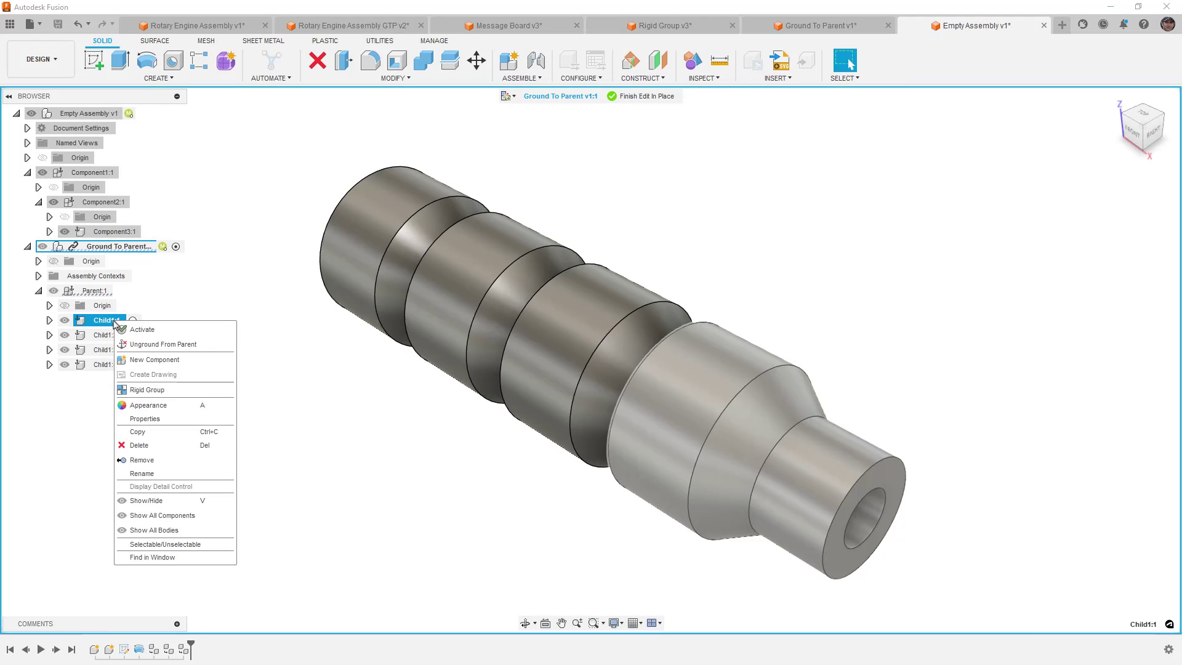
pyautogui.click(145, 343)
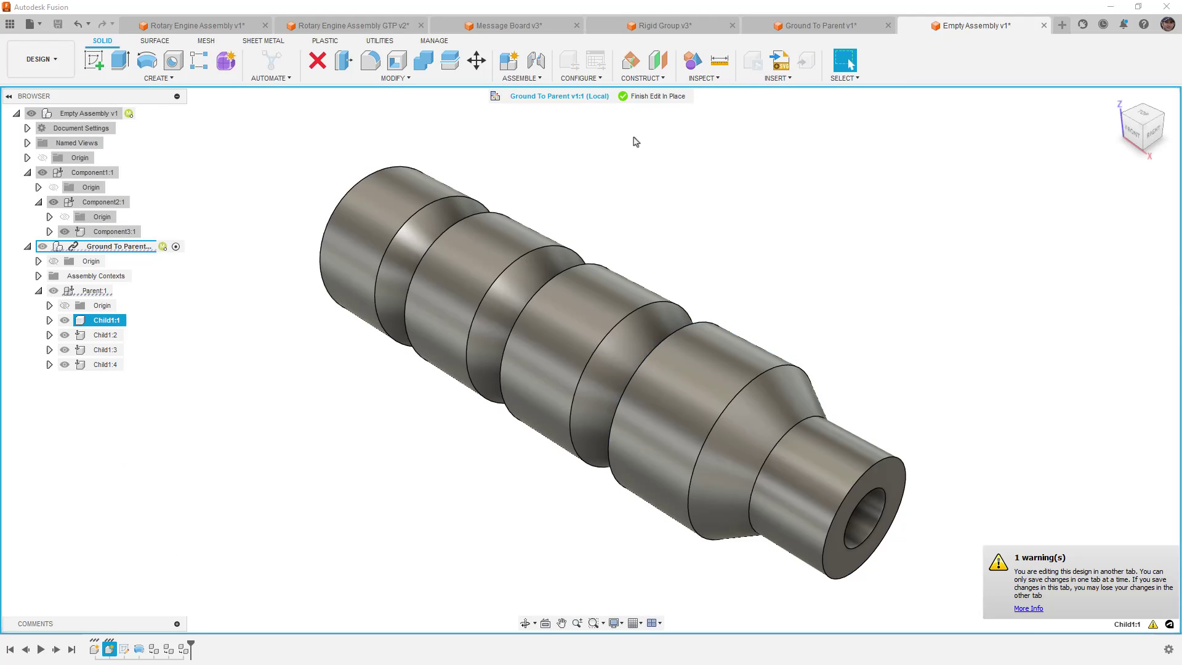
pyautogui.click(656, 96)
# Step: Move the three grounded children away from the ungrounded Child1:1 and revert the position
pyautogui.moveTo(446, 196); pyautogui.dragTo(630, 305)
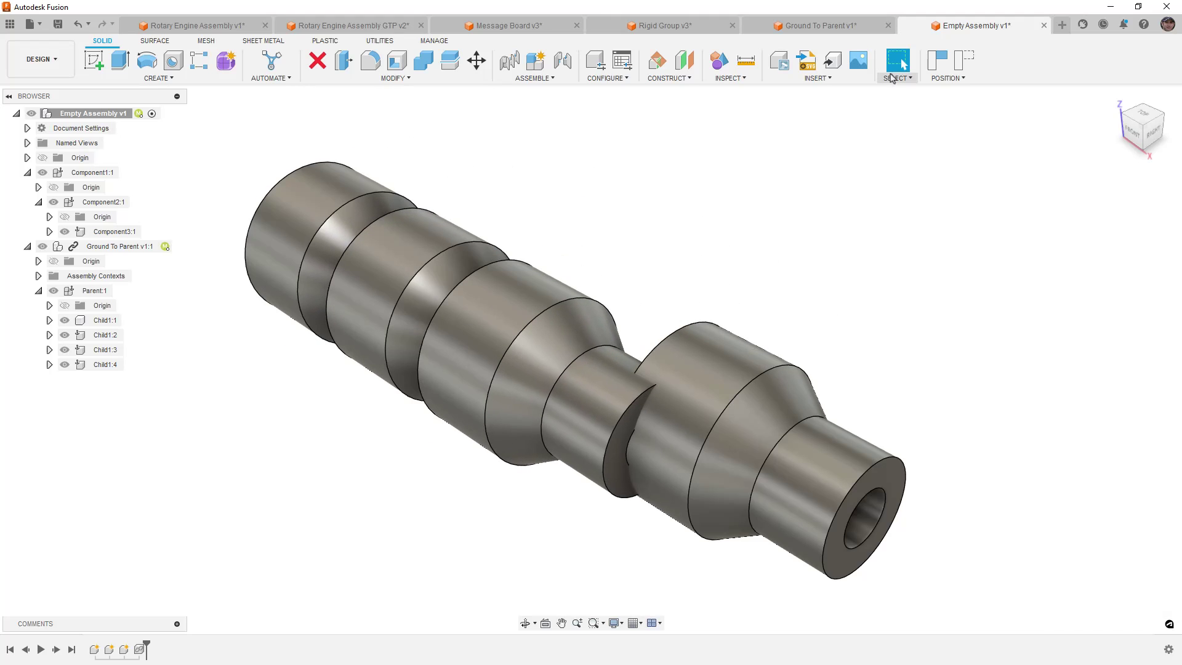
pyautogui.click(964, 62)
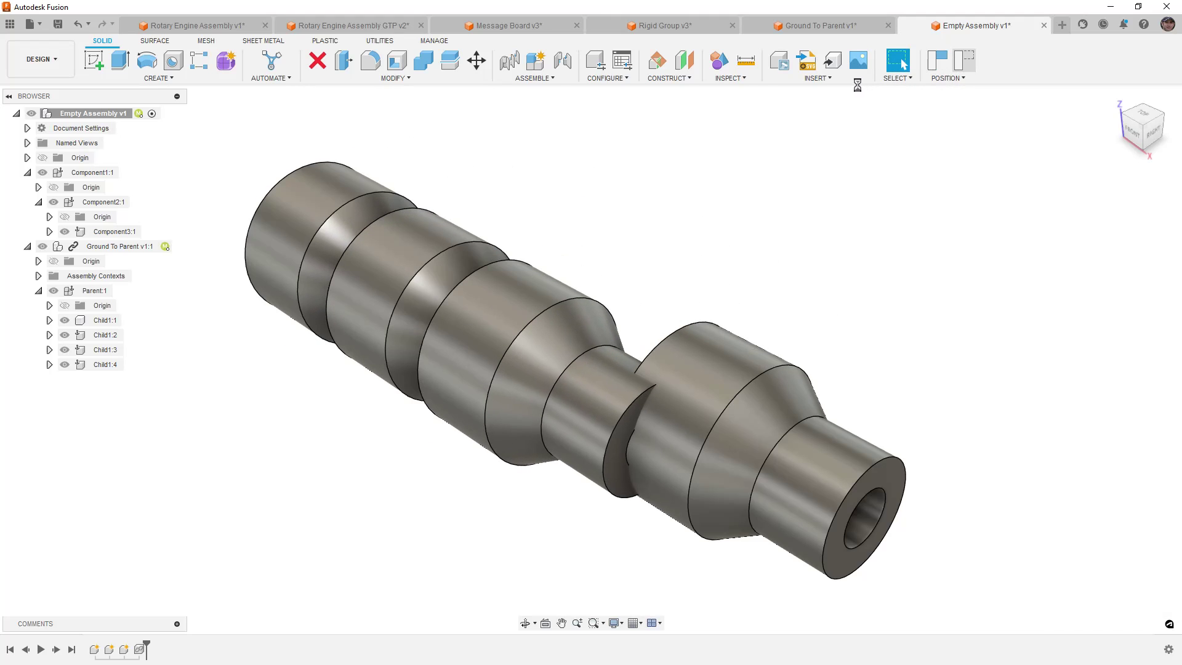
# Step: Insert the Rigid Group design as a component and place it beside and parallel to the Ground To Parent component
pyautogui.click(853, 81)
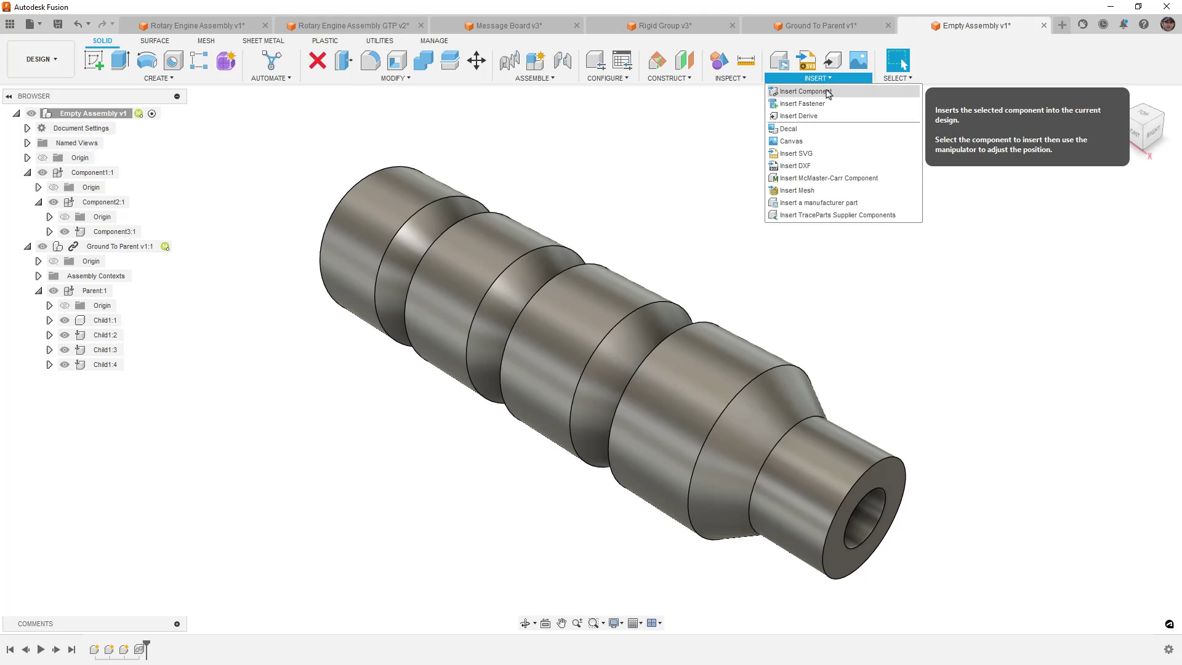
pyautogui.click(829, 92)
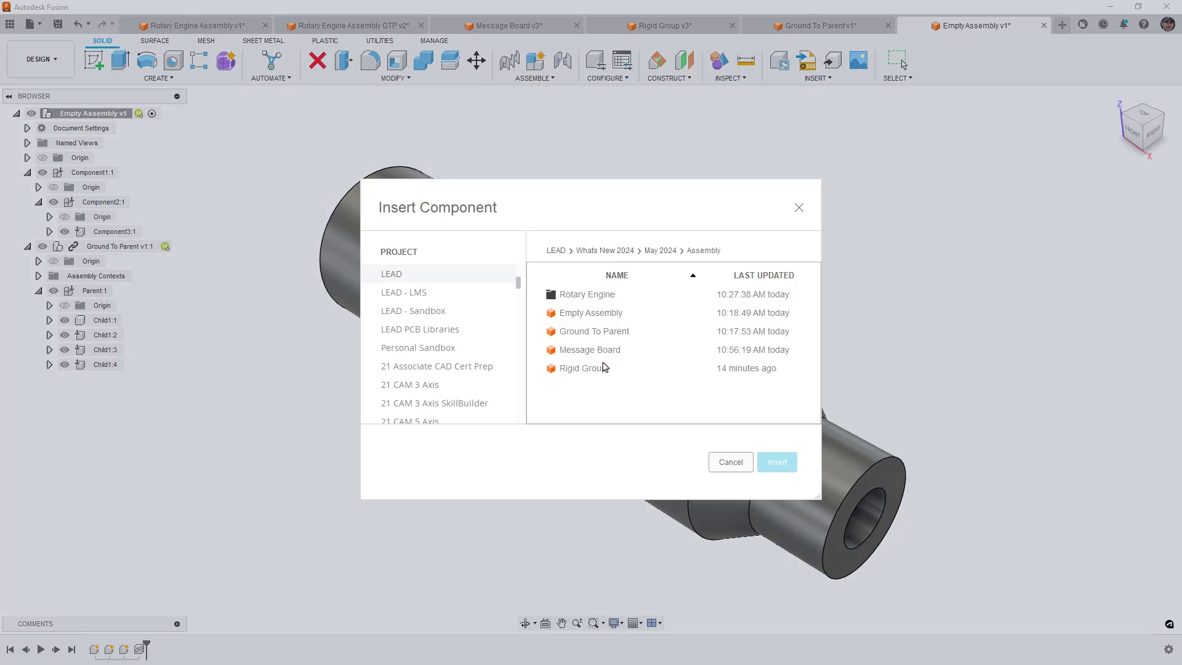
pyautogui.click(602, 368)
pyautogui.click(777, 463)
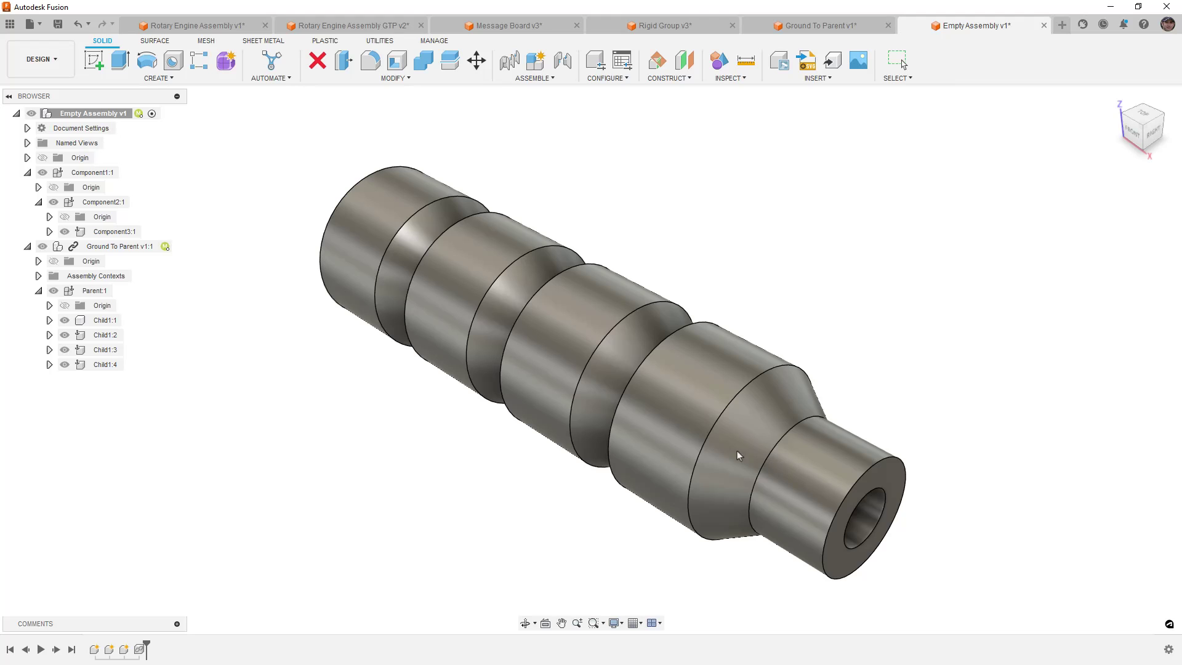
pyautogui.click(699, 387)
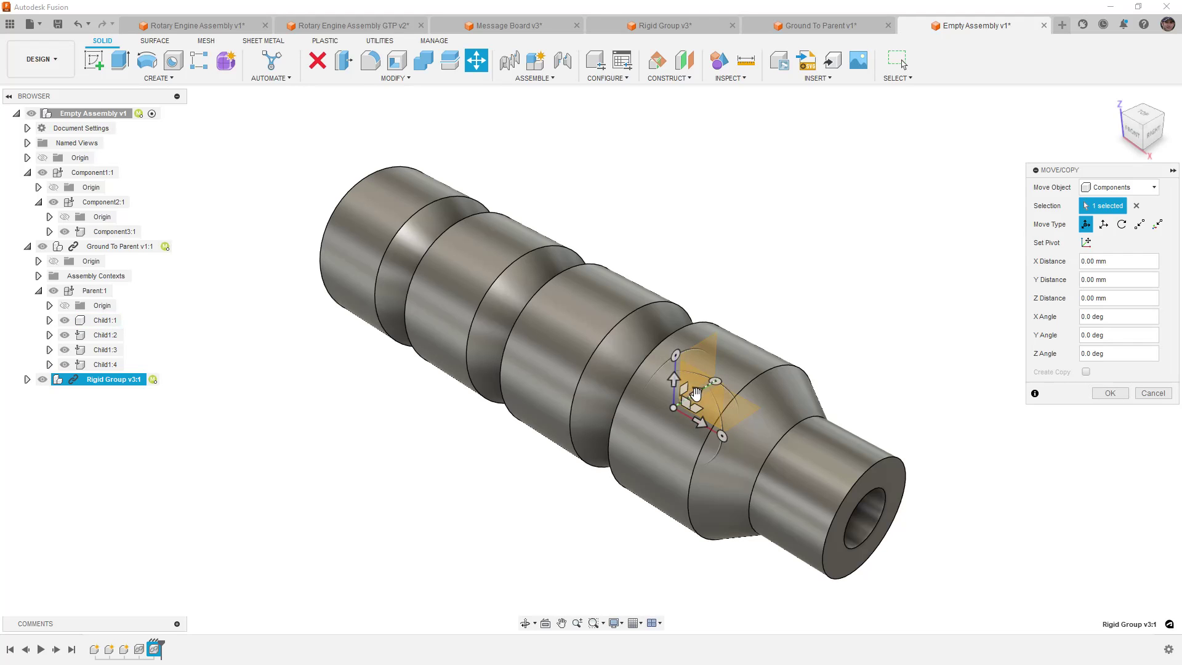
pyautogui.moveTo(695, 394); pyautogui.dragTo(861, 287)
pyautogui.click(1110, 393)
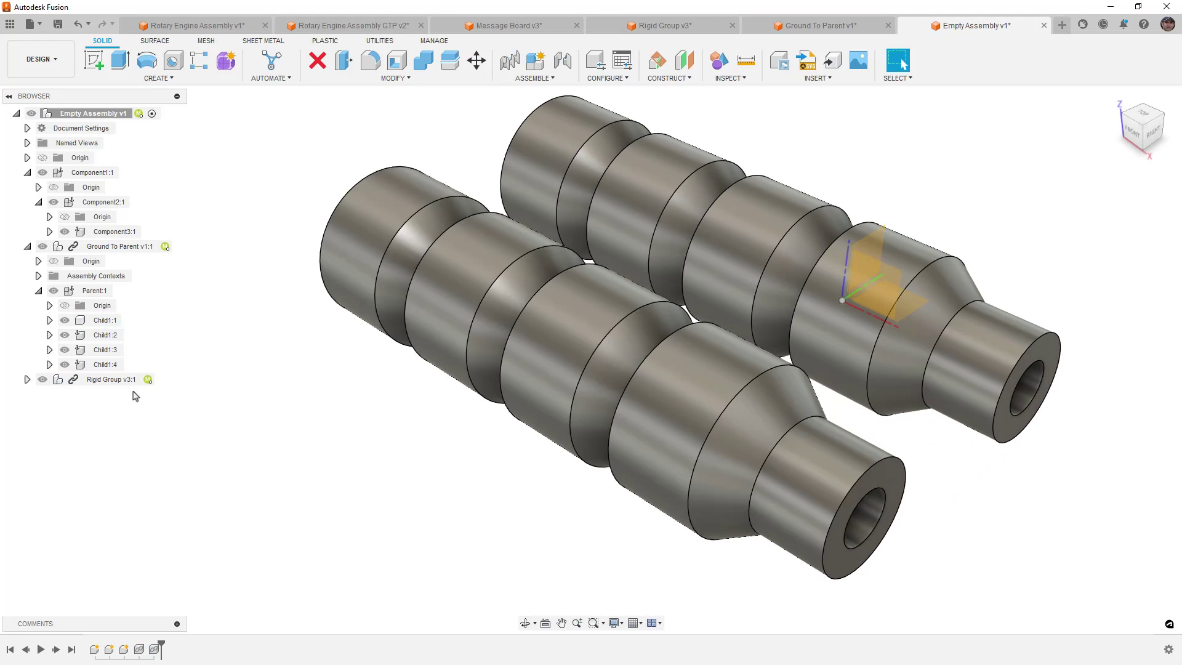
# Step: Edit the inserted Rigid Group component in place, remove Child1:4 from Rigid Group 1, and finish the in-place edit
pyautogui.click(123, 379)
pyautogui.click(165, 379)
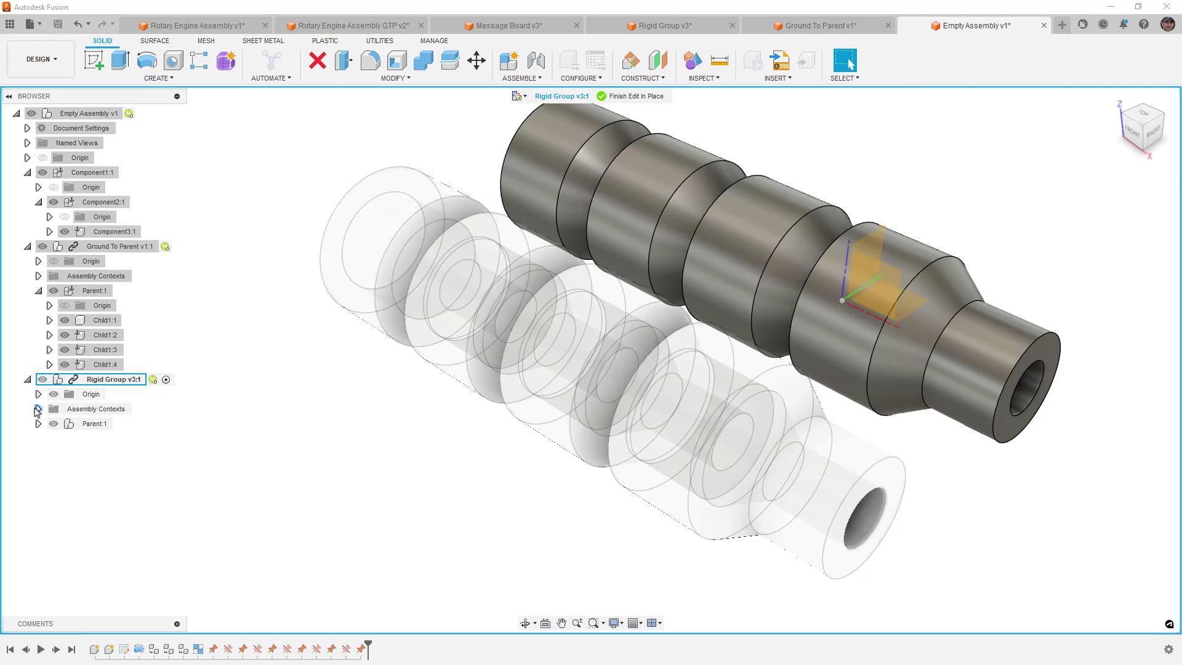
pyautogui.click(38, 424)
pyautogui.click(49, 453)
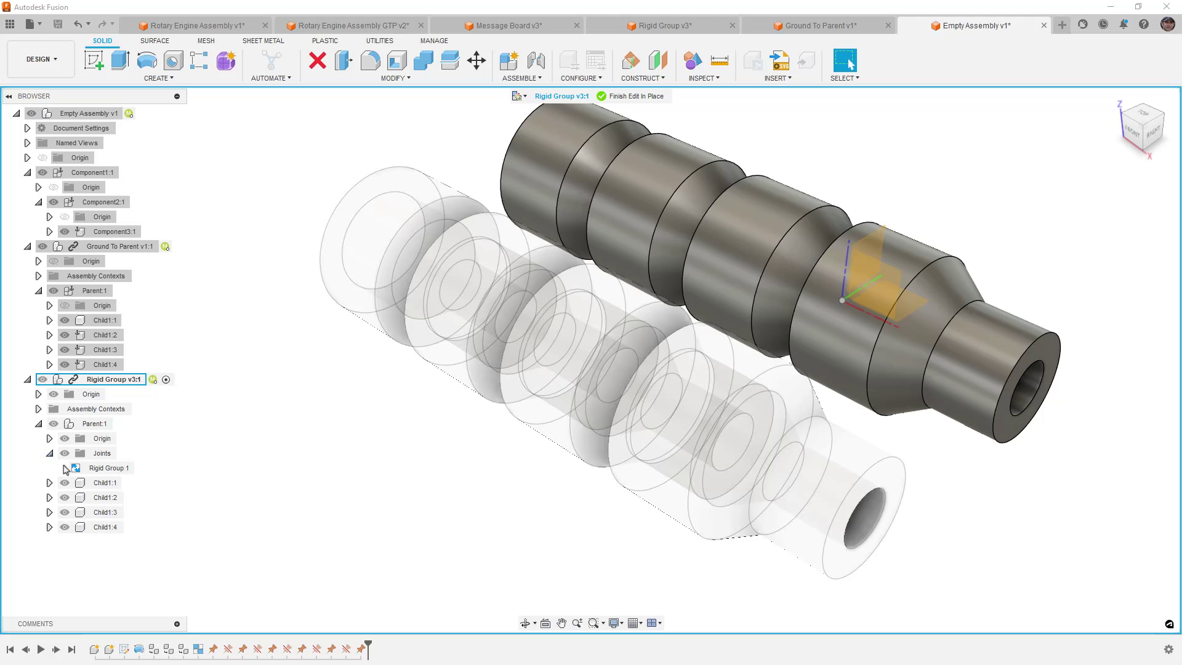
pyautogui.click(96, 468)
pyautogui.rightClick(95, 469)
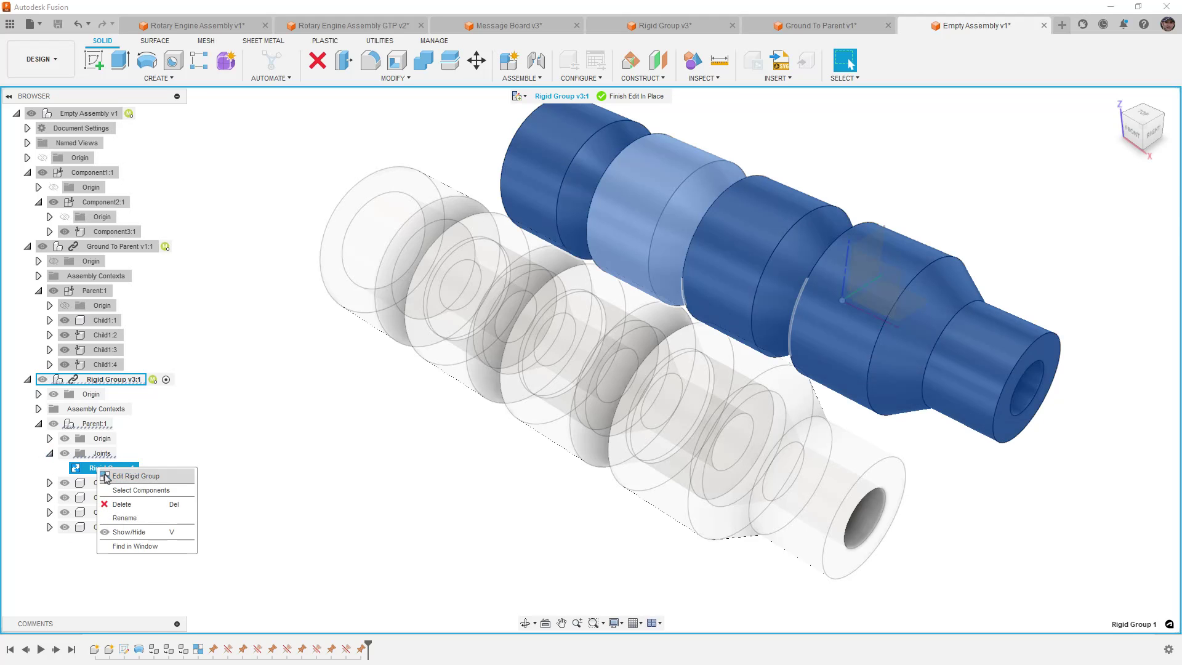
pyautogui.click(135, 475)
pyautogui.click(579, 149)
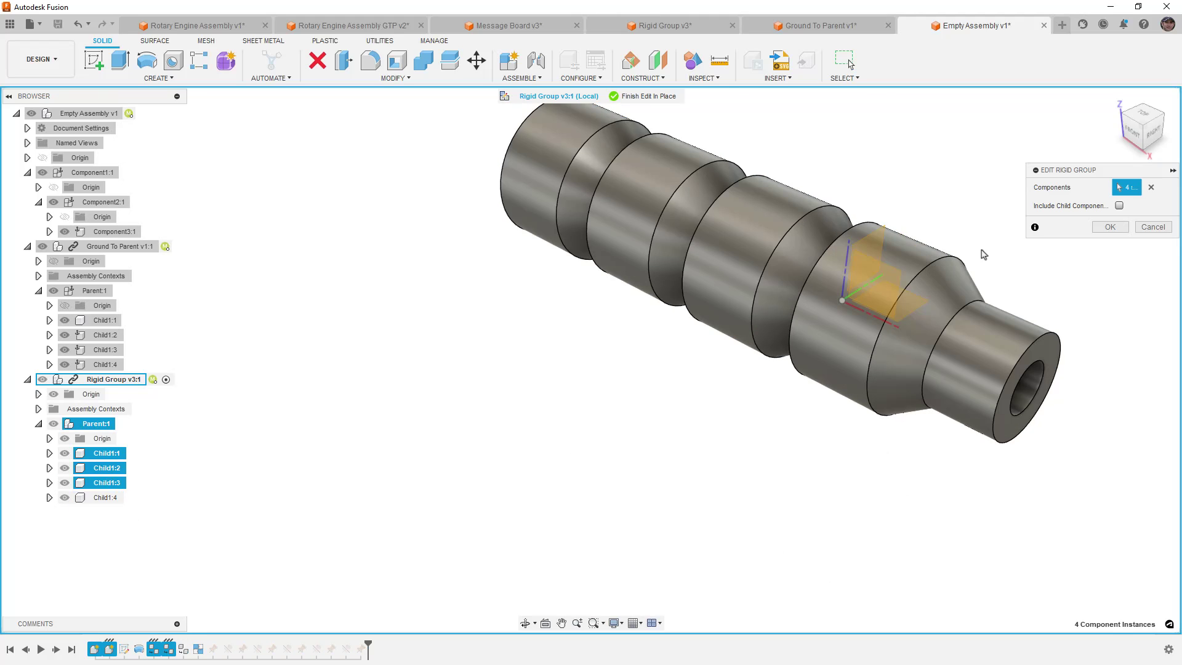
pyautogui.click(1109, 228)
pyautogui.click(648, 96)
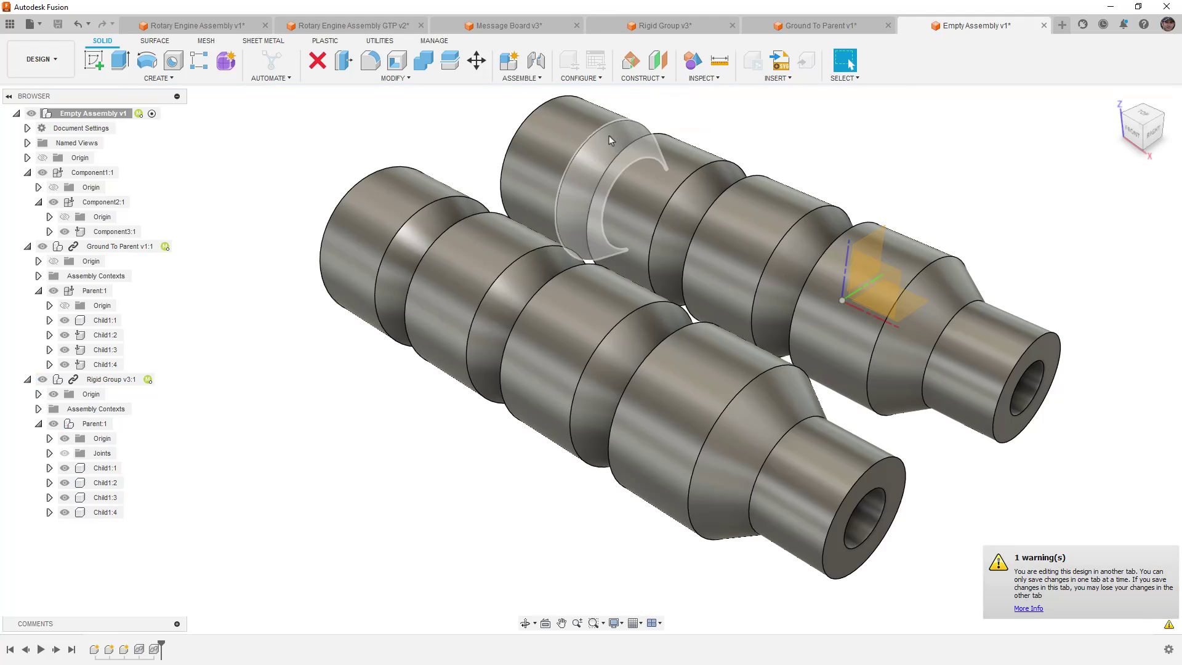
# Step: Move the three grouped children and the freed Child1:4 of the Rigid Group component apart, and revert the position
pyautogui.moveTo(496, 155); pyautogui.dragTo(640, 172)
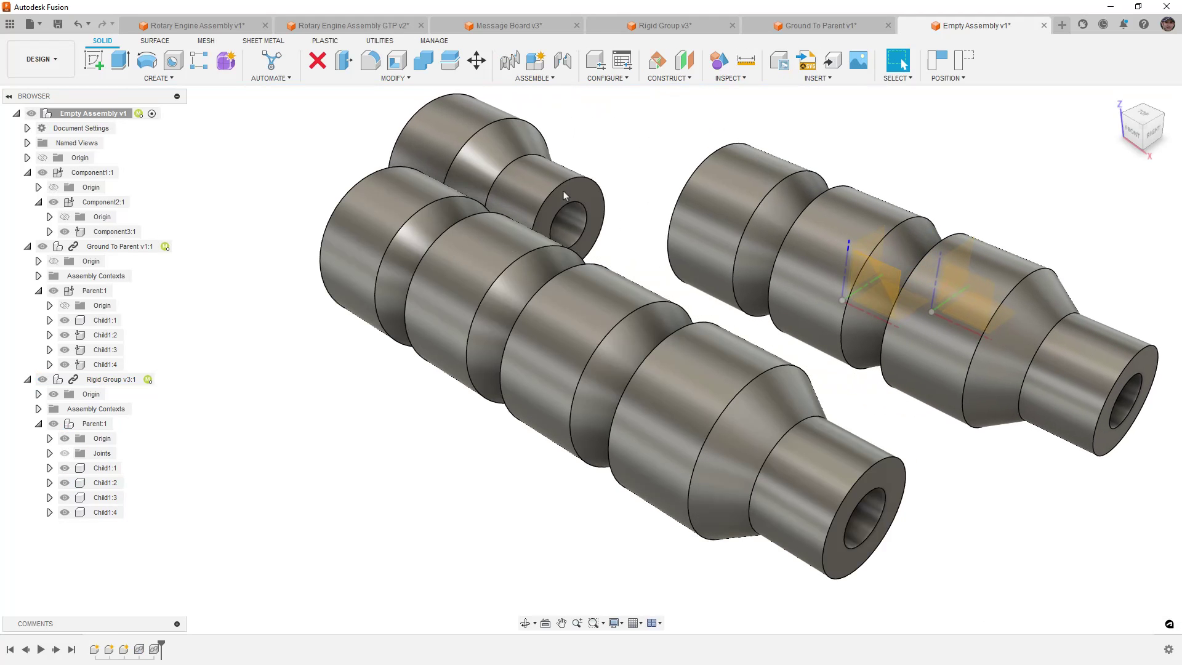
pyautogui.click(964, 60)
pyautogui.scroll(-3, 656, 439)
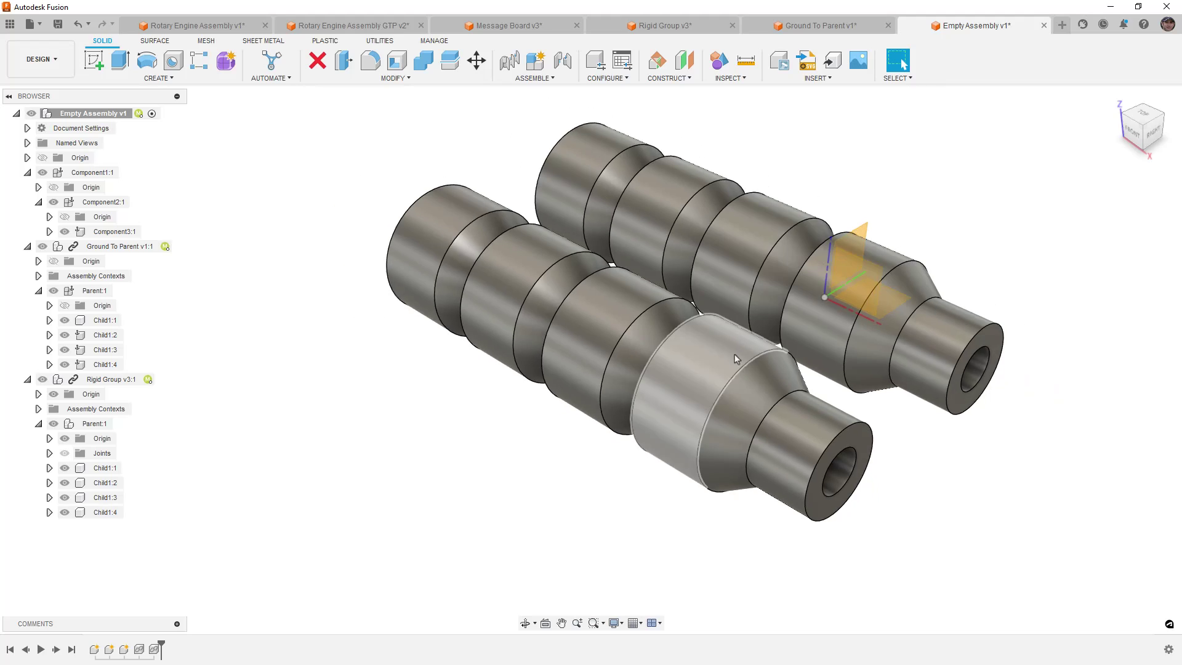